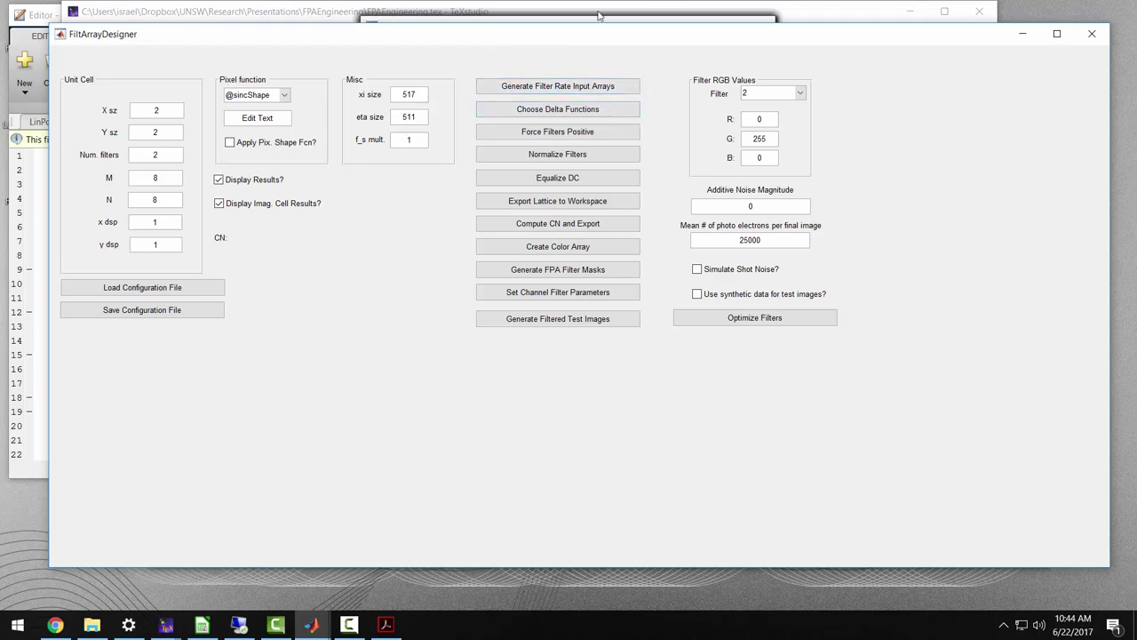
Generate the filter rate input arrays for the two-filter unit cell and close the Channels for Filter 2 figure
left_click(583, 90)
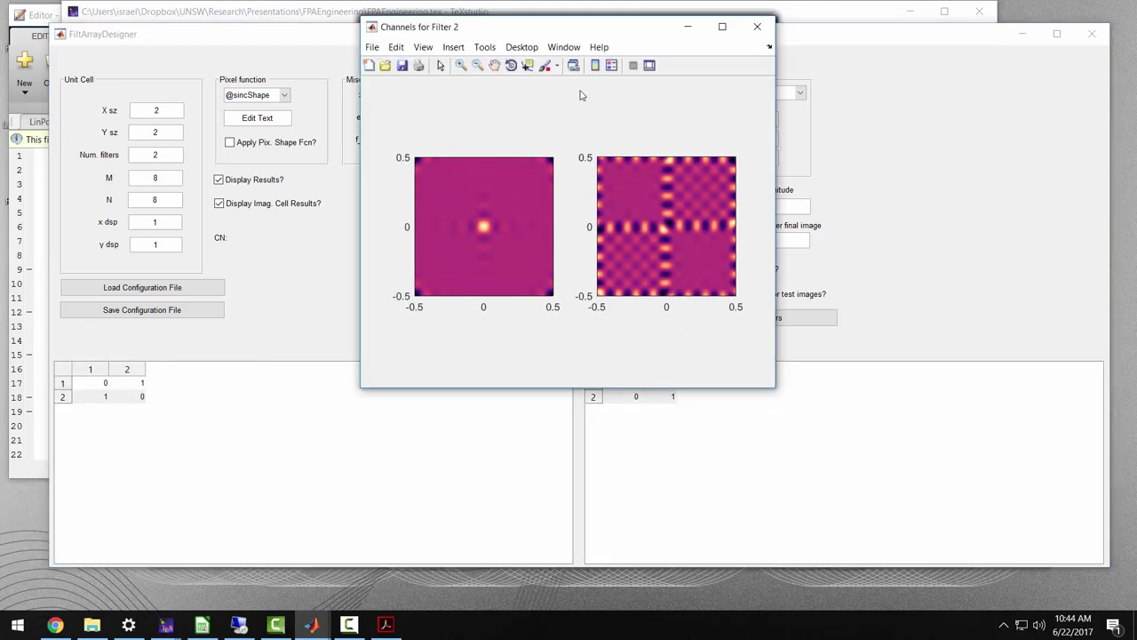
left_click(757, 27)
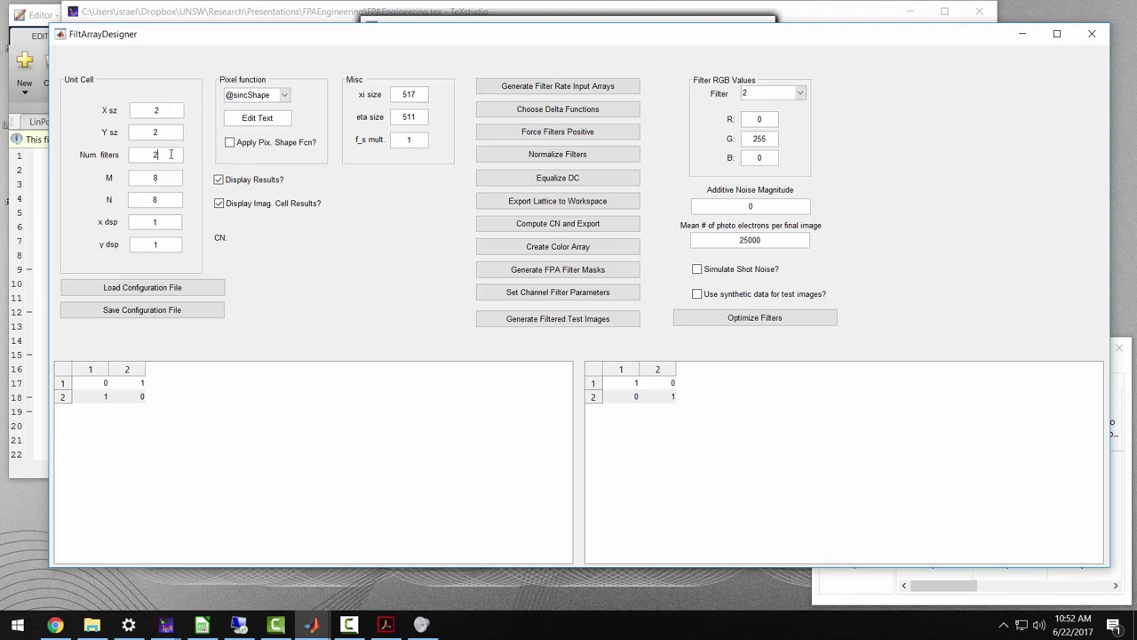
Set the unit cell's number of filters to 3 and both M and N to 16
left_click(544, 154)
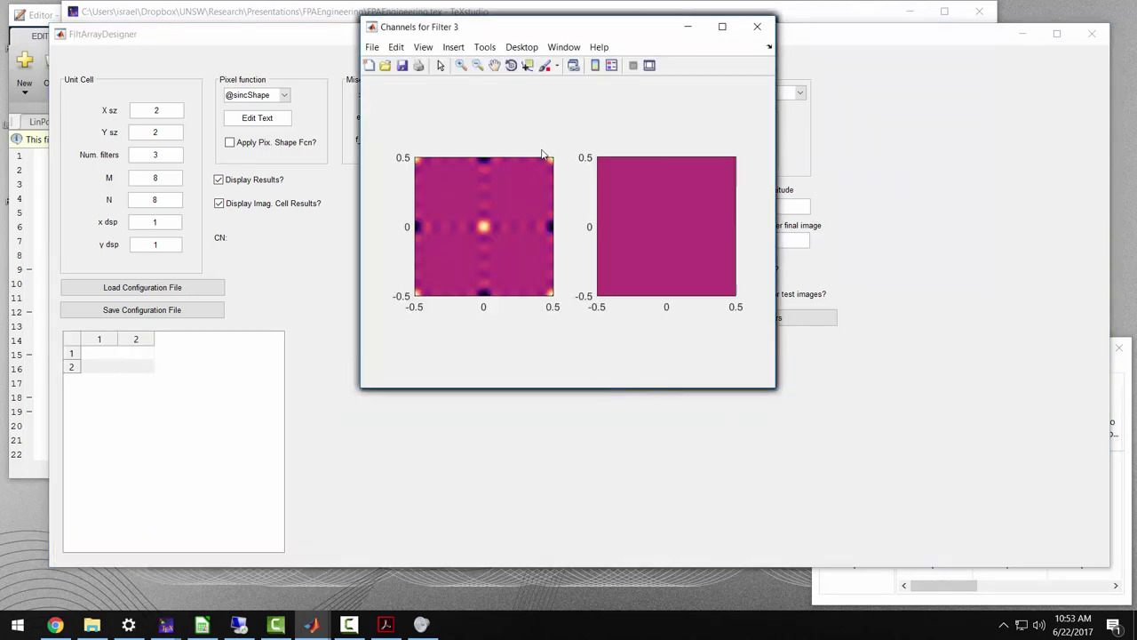
left_click(335, 271)
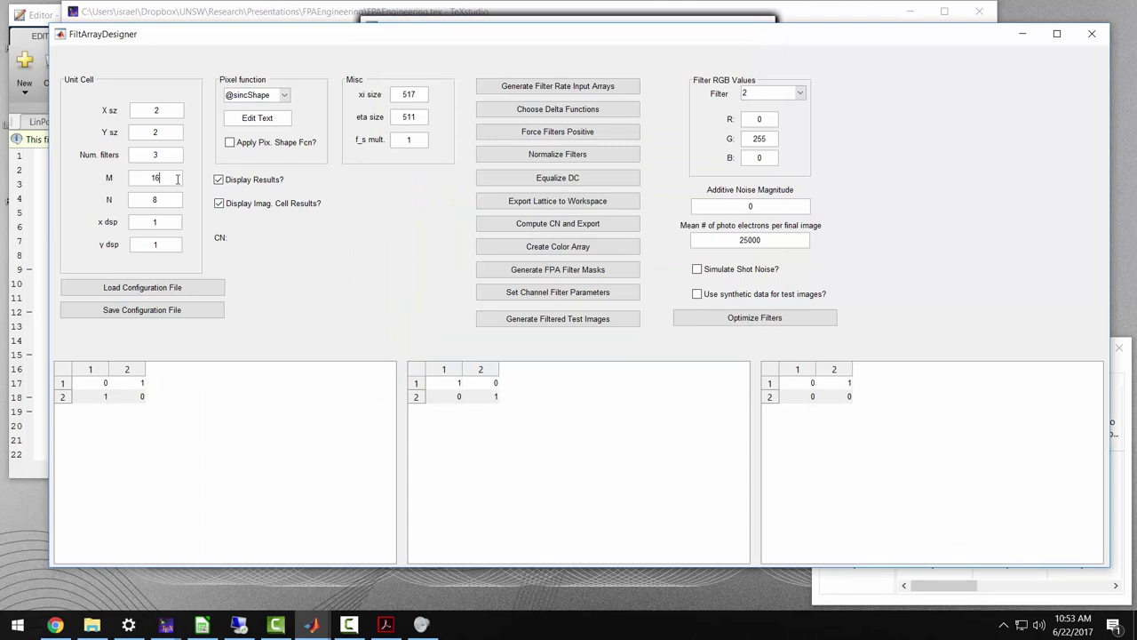
left_click(174, 203)
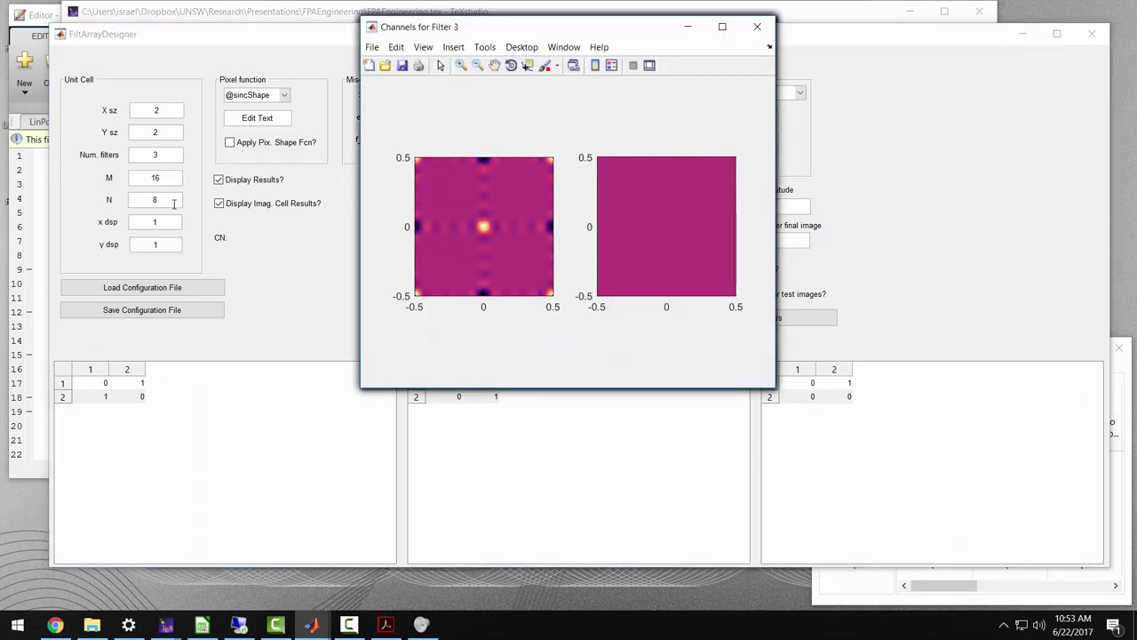
left_click(172, 201)
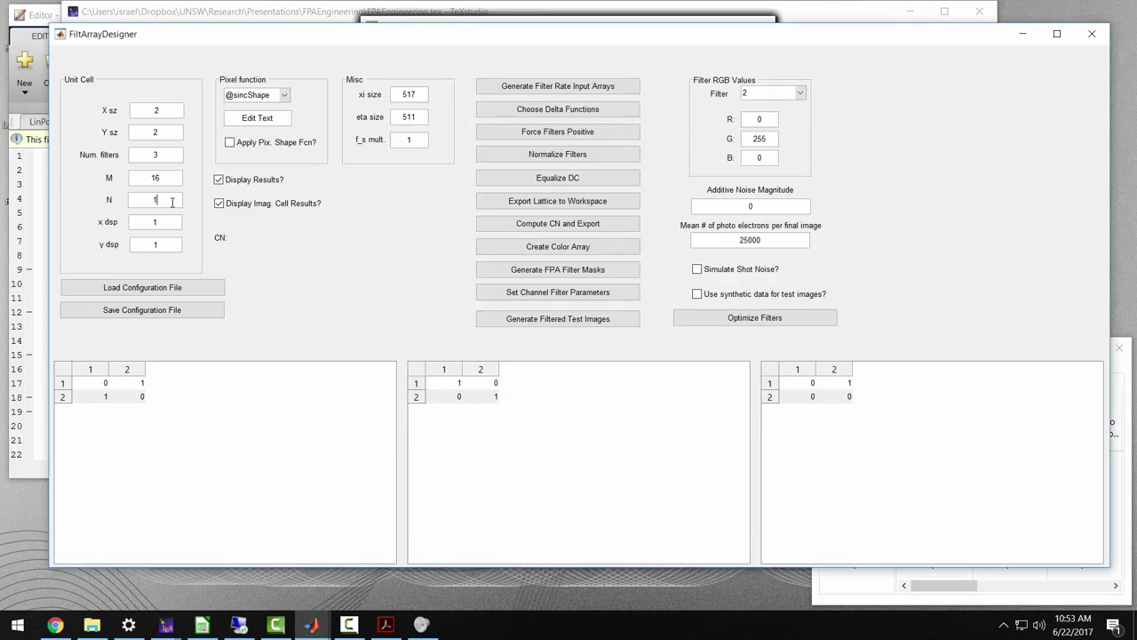
key("Return")
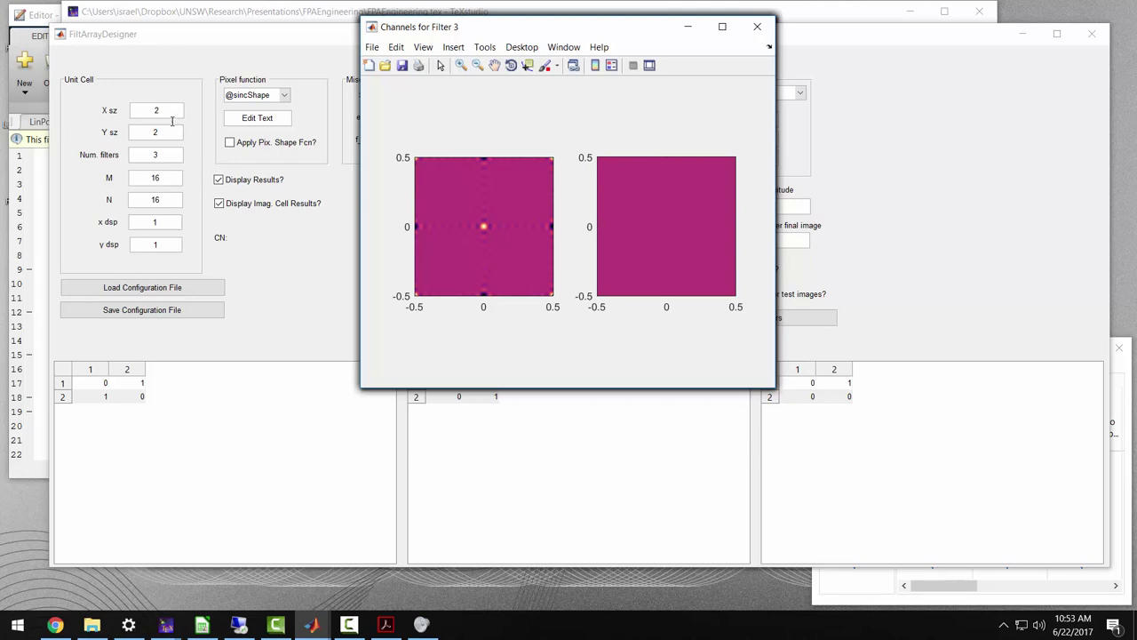
left_click(276, 264)
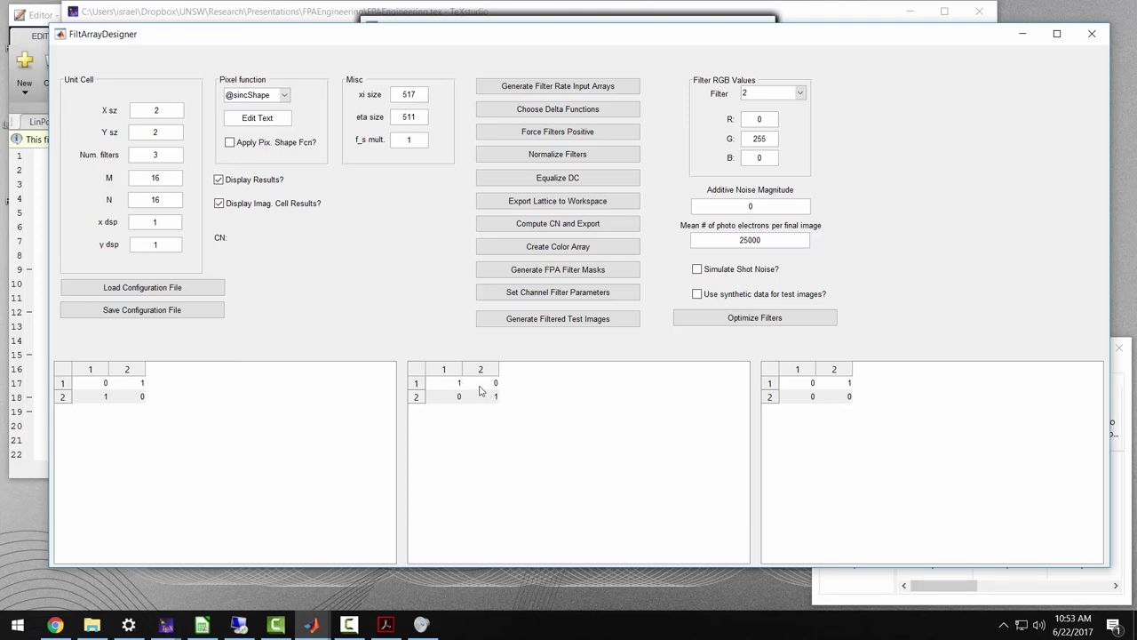
Set filter 1's array to [0 1; 0 0] and filter 3's to [0 0; 1 0], and regenerate the channels
double_click(125, 385)
double_click(105, 396)
left_click(811, 397)
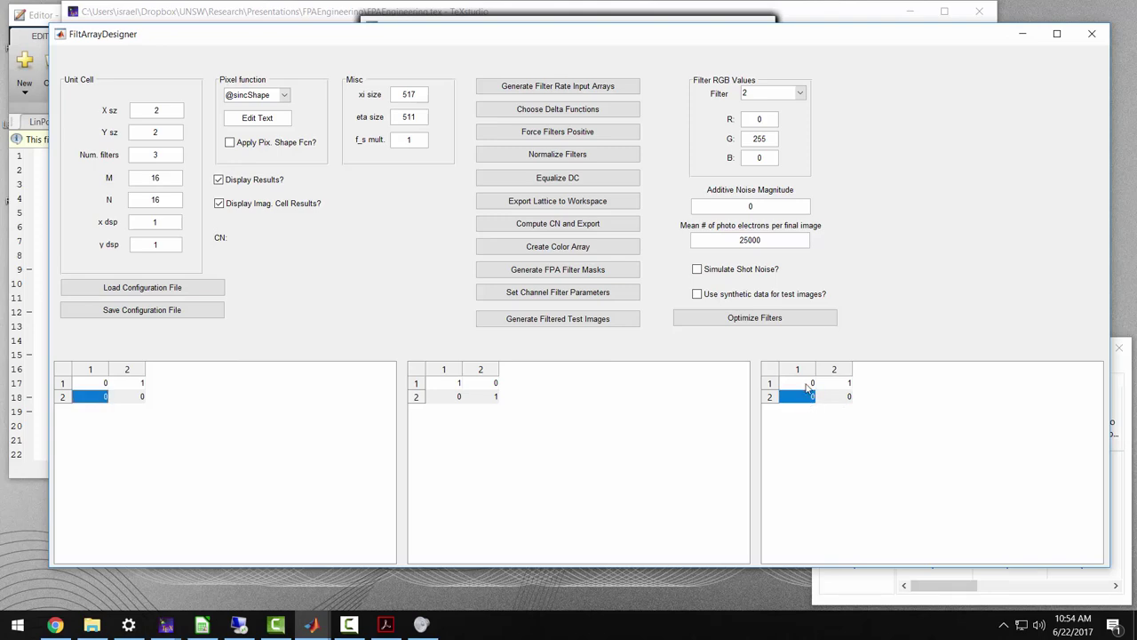
double_click(807, 400)
double_click(831, 384)
key("Return")
left_click(633, 89)
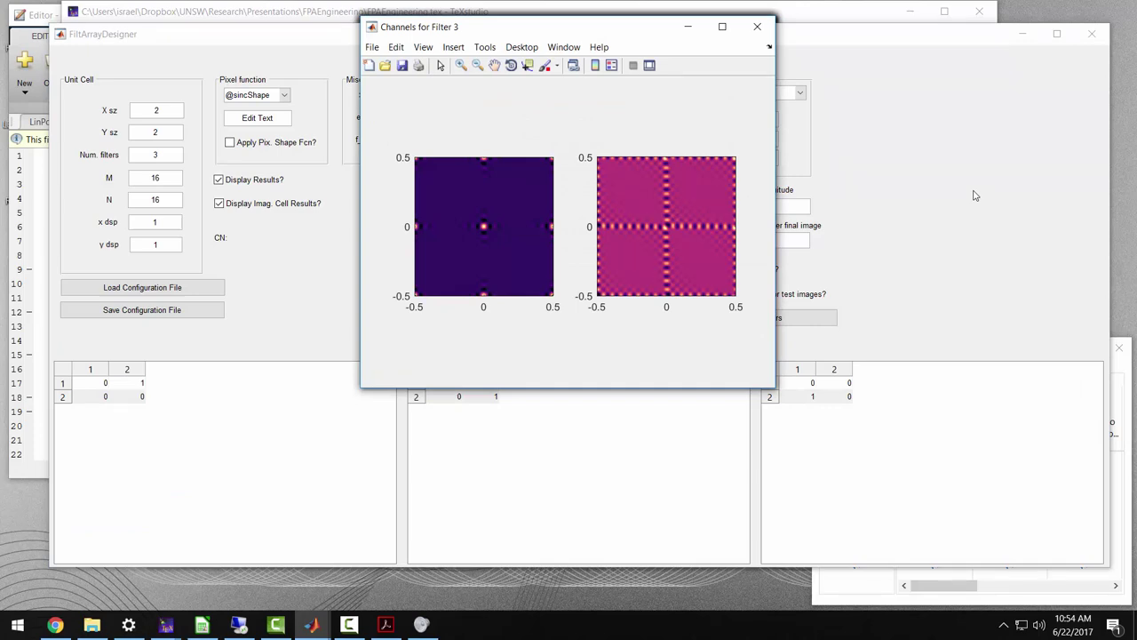
left_click(876, 238)
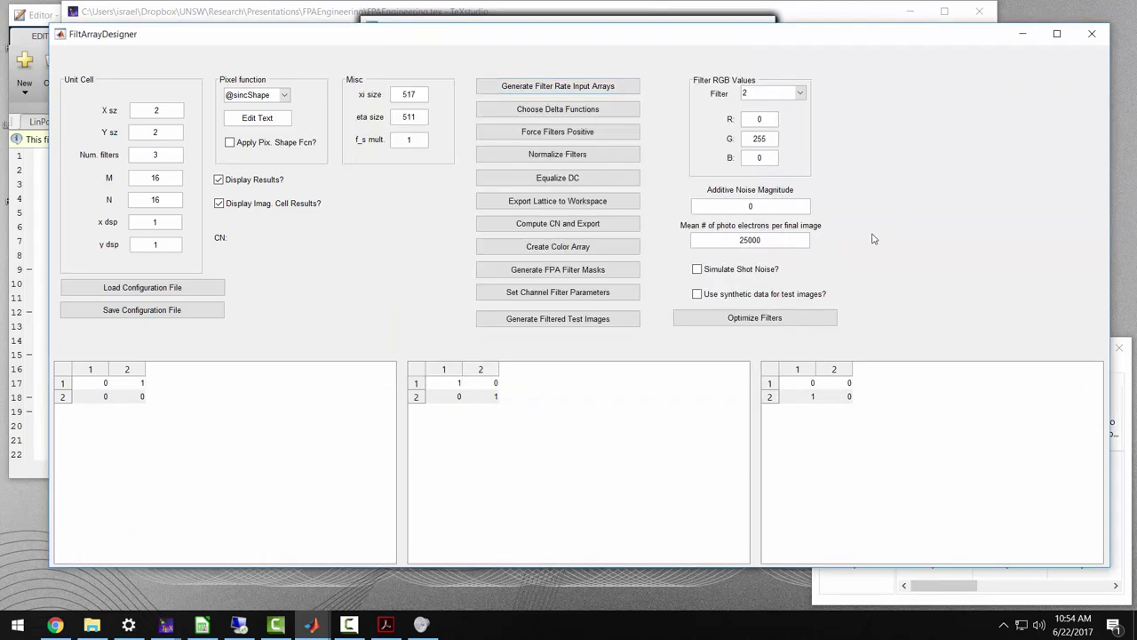
Bring up the real-part and imaginary-part Available Channels figures and arrange them side by side for comparison
left_click(495, 291)
left_click(312, 626)
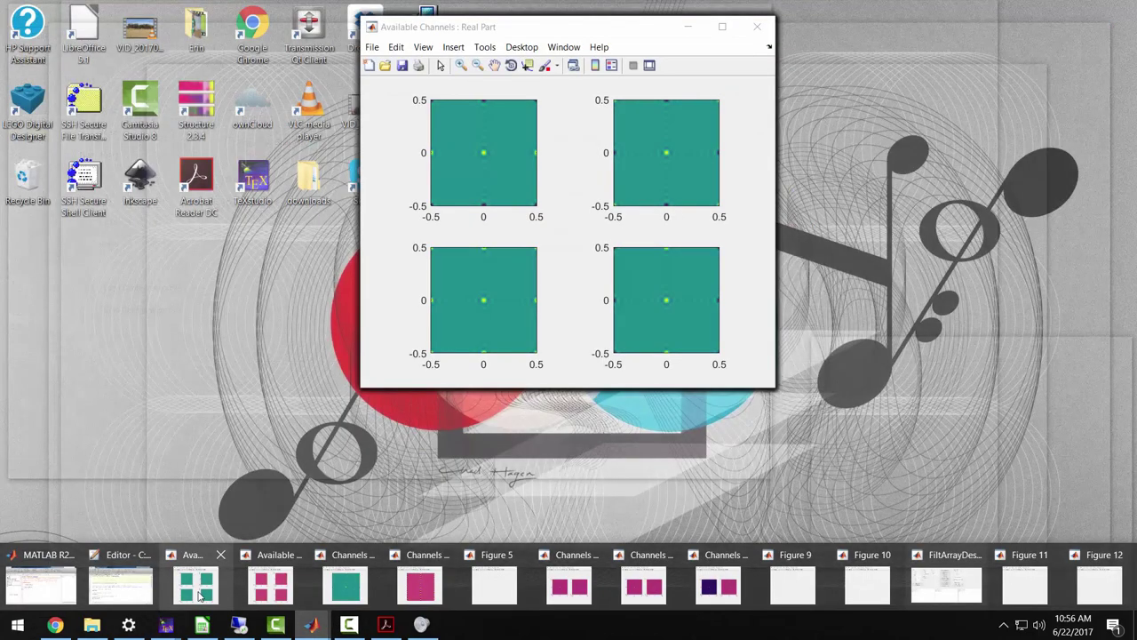
left_click(200, 593)
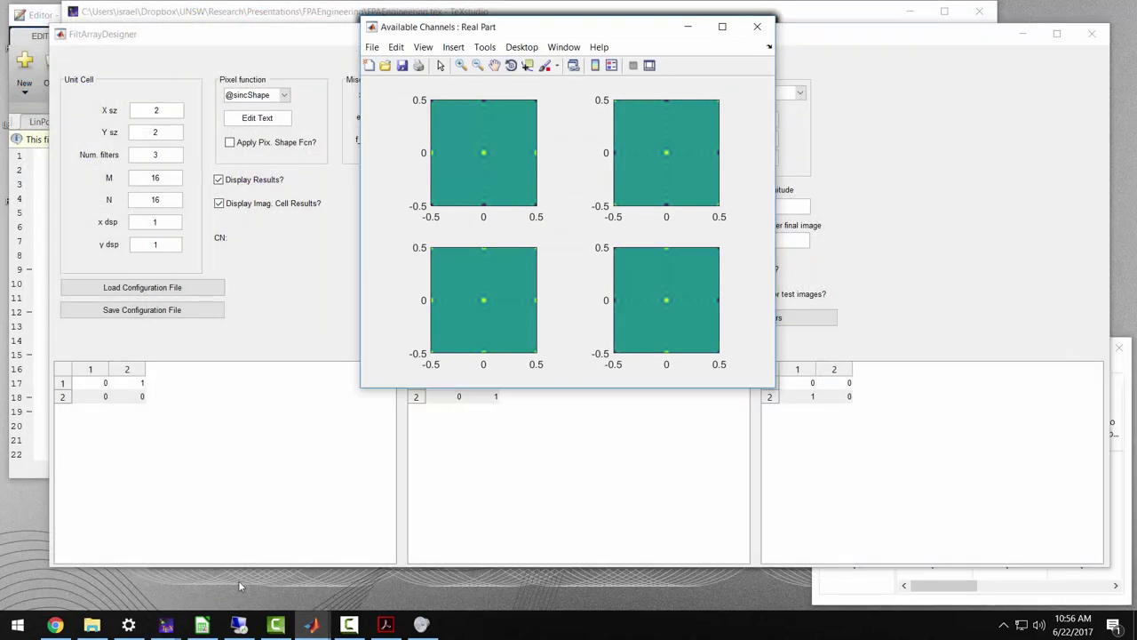
left_click(310, 625)
left_click(298, 589)
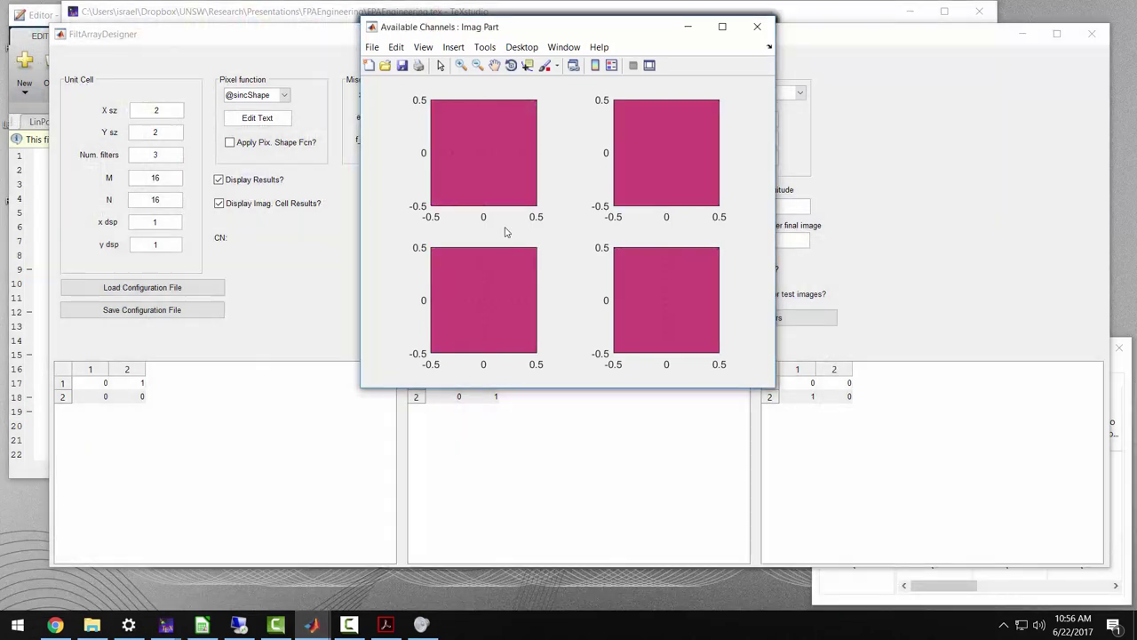
left_click_drag(591, 29, 872, 40)
left_click_drag(603, 32, 460, 59)
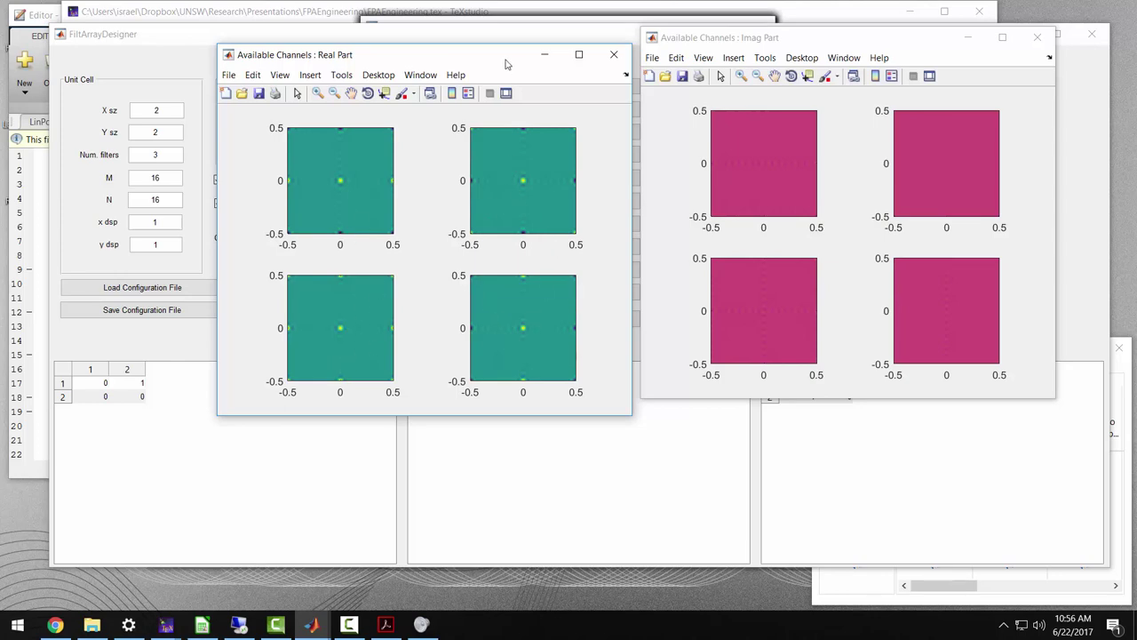
Move the real-part channels figure off the unit cell settings and set the X size to 3
left_click_drag(505, 64, 961, 76)
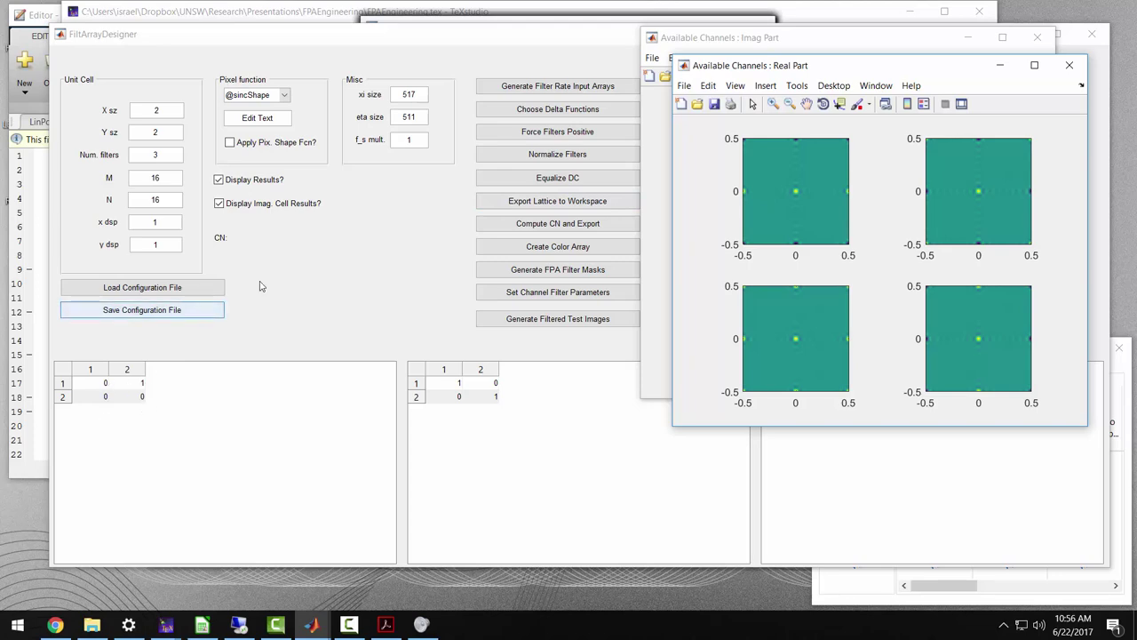
left_click(173, 109)
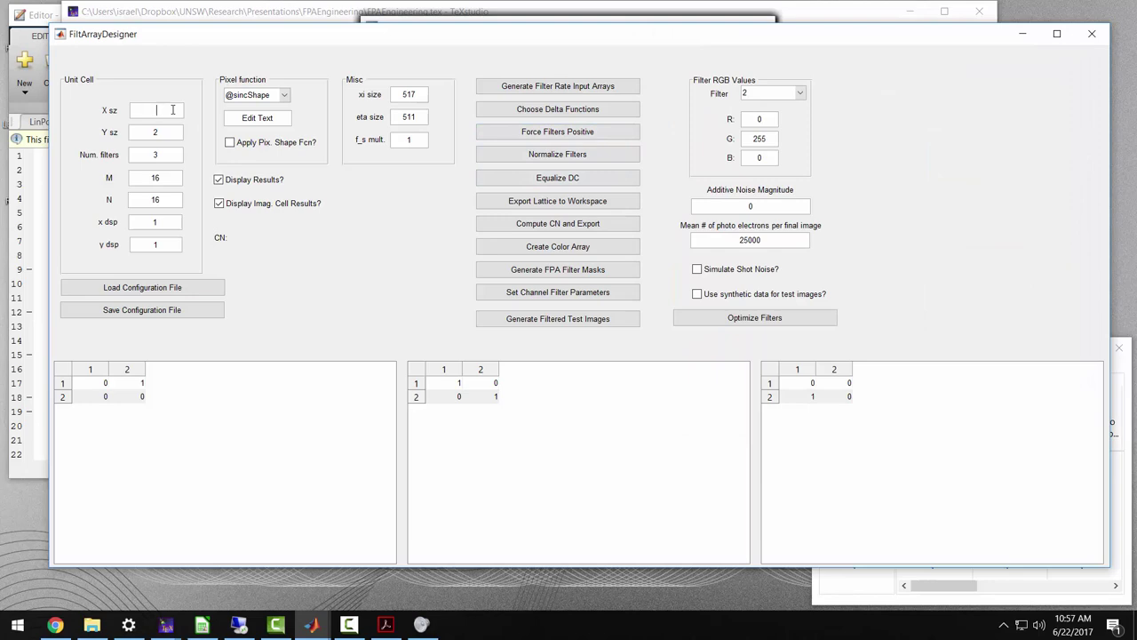
type("3")
key("Return")
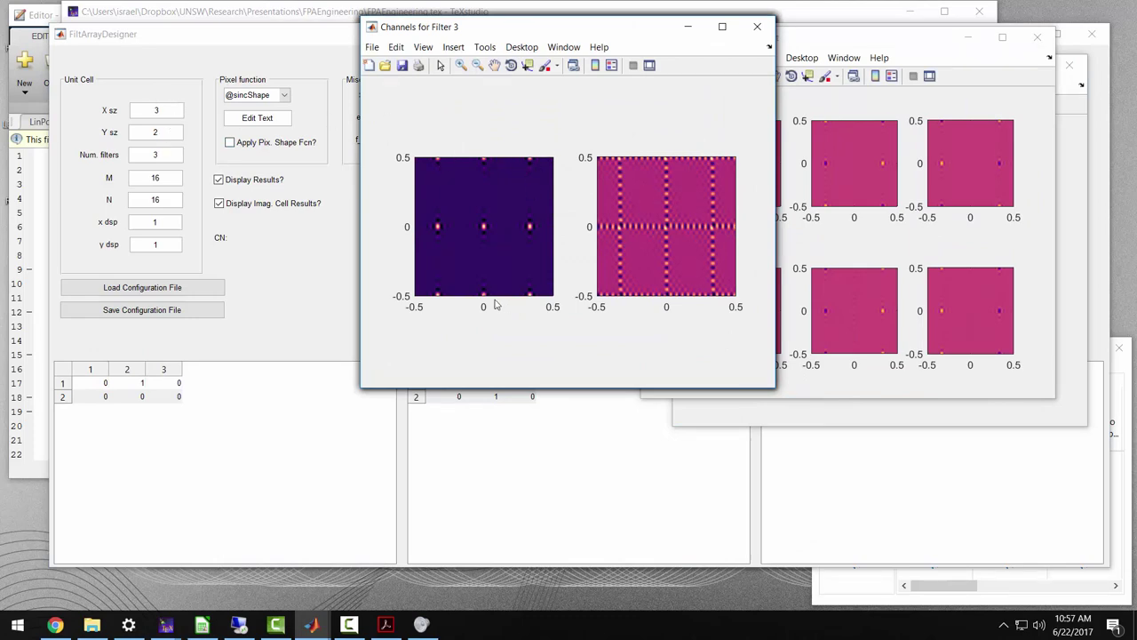
Compare the real and imaginary Available Channels figures for the 3 by 2 unit cell side by side
left_click(853, 45)
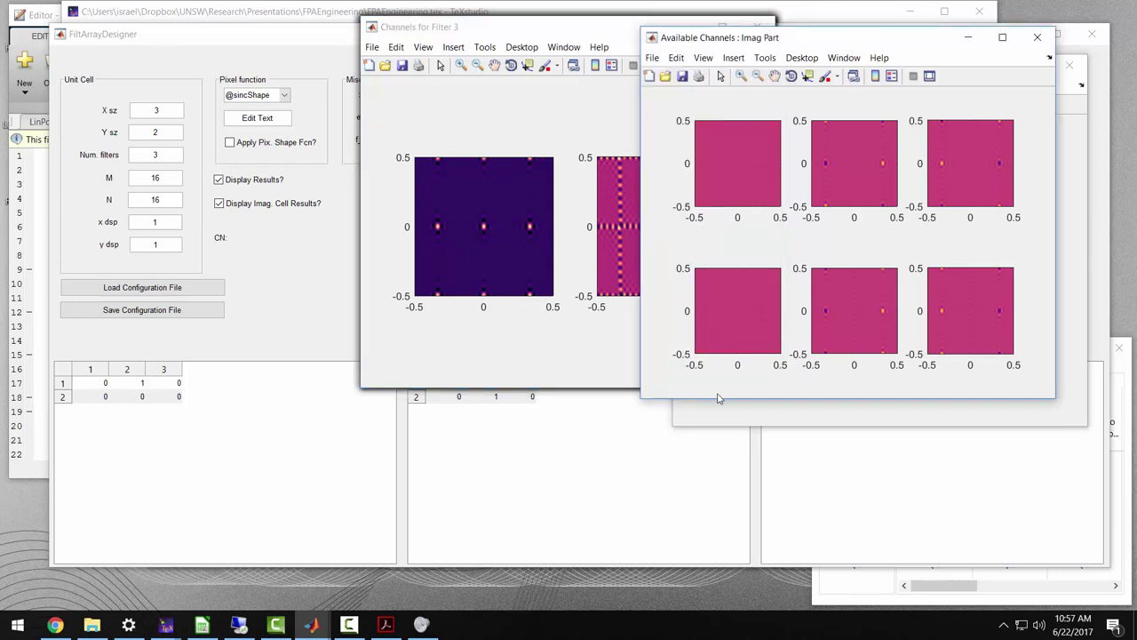
left_click(711, 423)
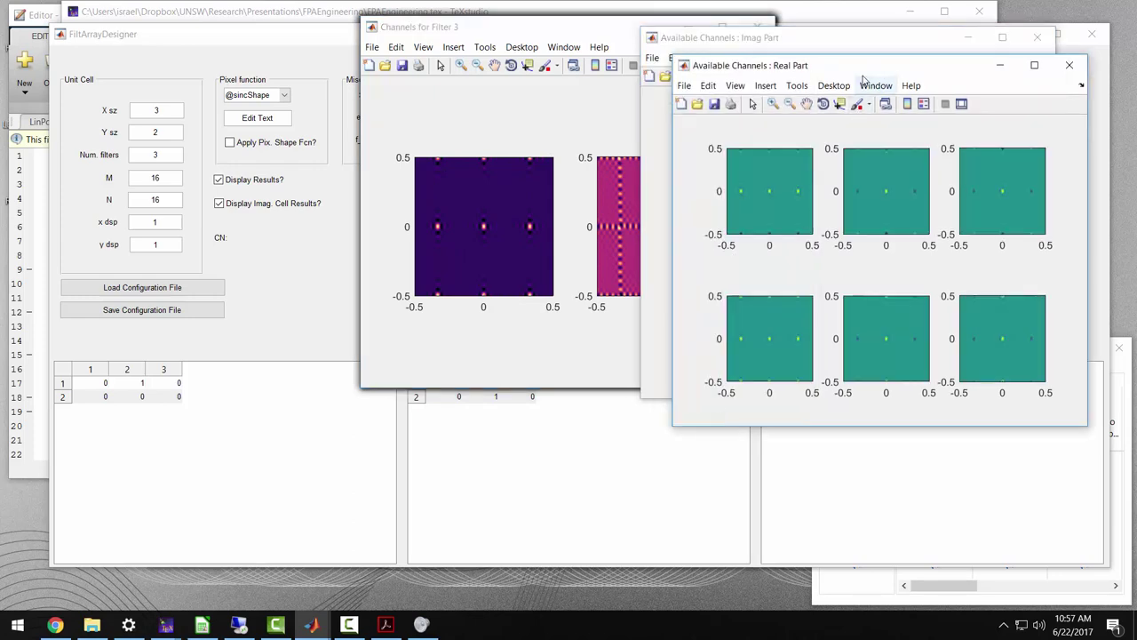
left_click_drag(867, 72, 383, 34)
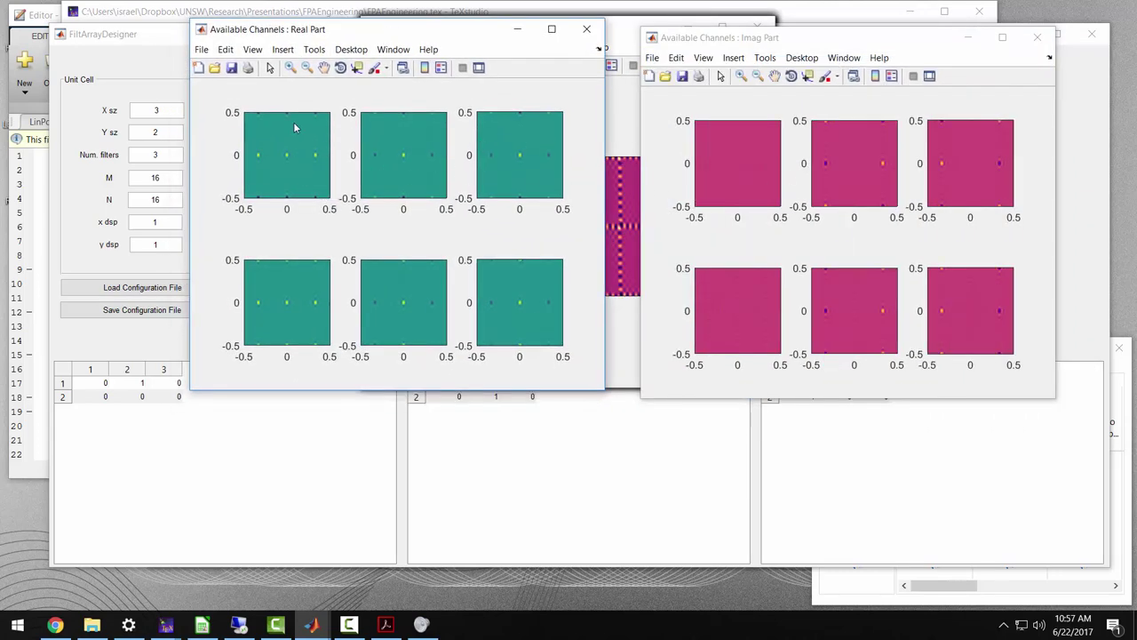
Set the unit cell's X size back to 2
left_click(171, 110)
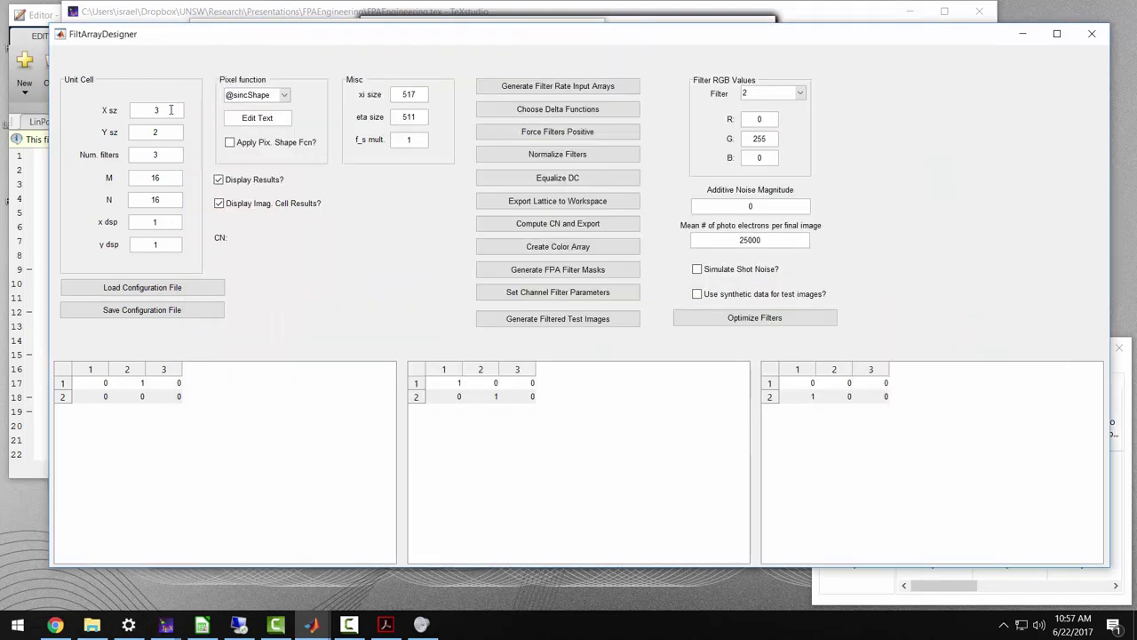
type("2")
key("Return")
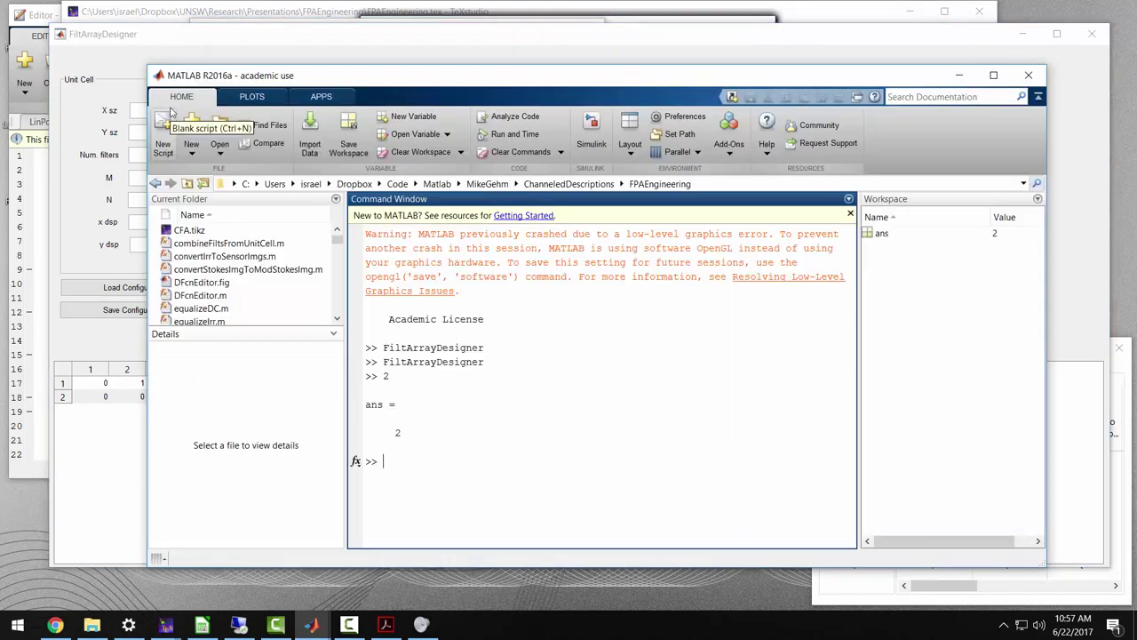
left_click(161, 55)
left_click(171, 106)
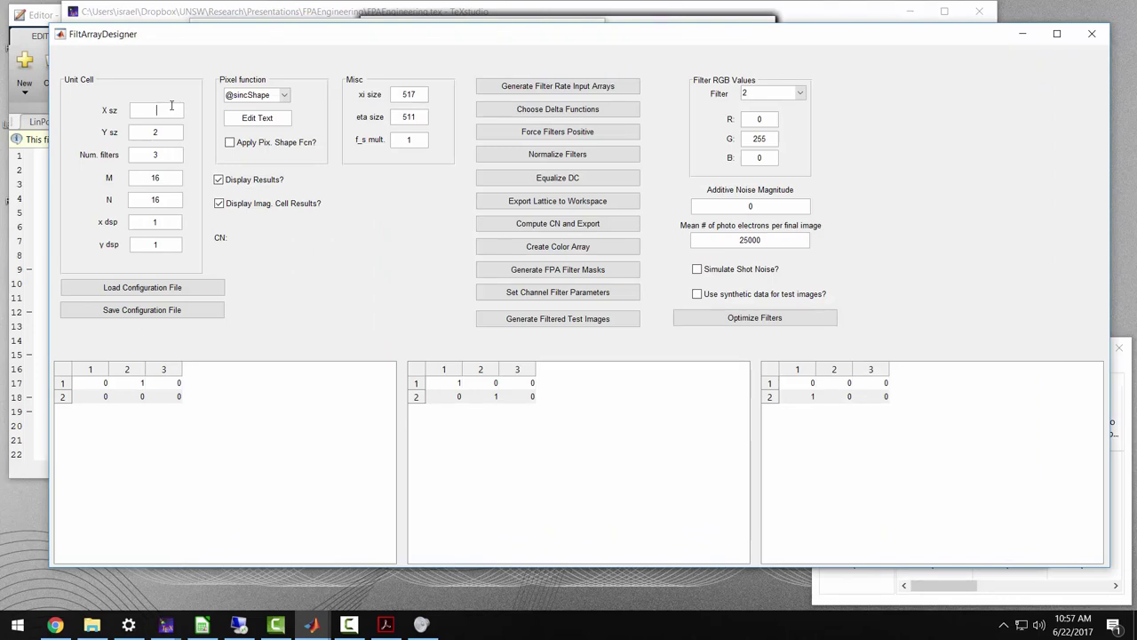
type("2")
key("Return")
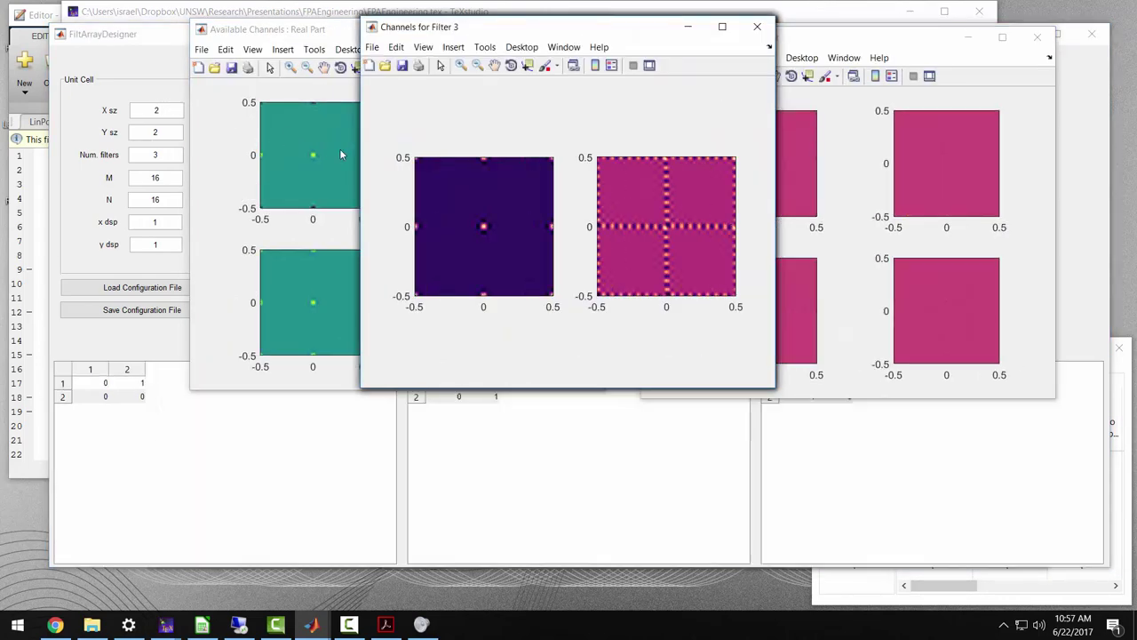
Bring the real-part Available Channels figure forward, move it clear of the settings and examine its channel plots
left_click(337, 32)
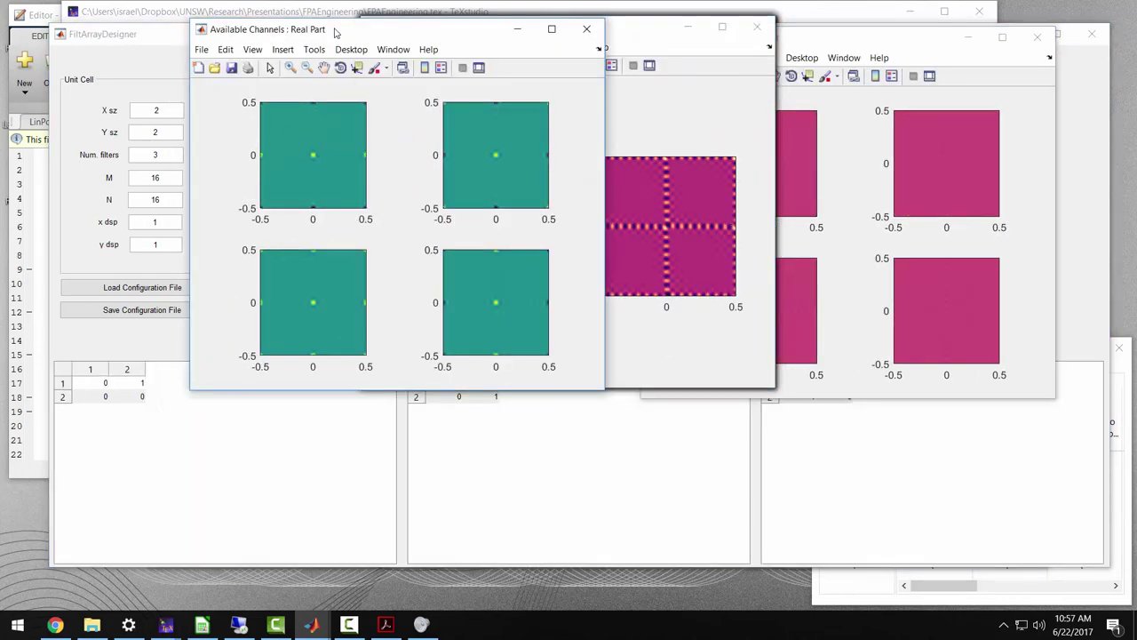
left_click_drag(460, 34, 646, 54)
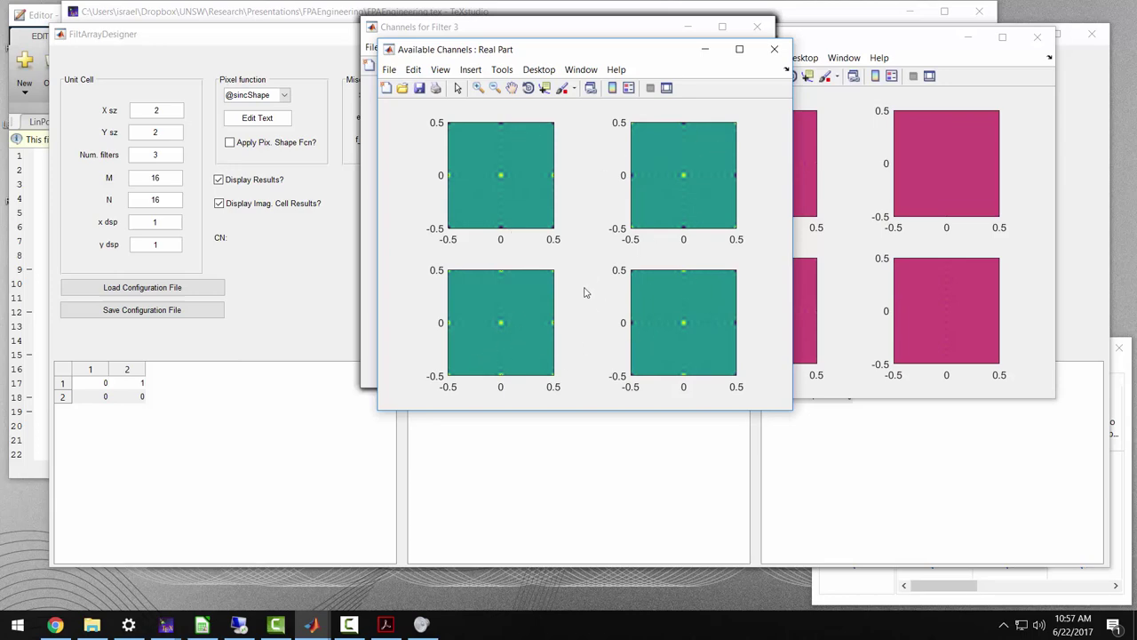
left_click(479, 339)
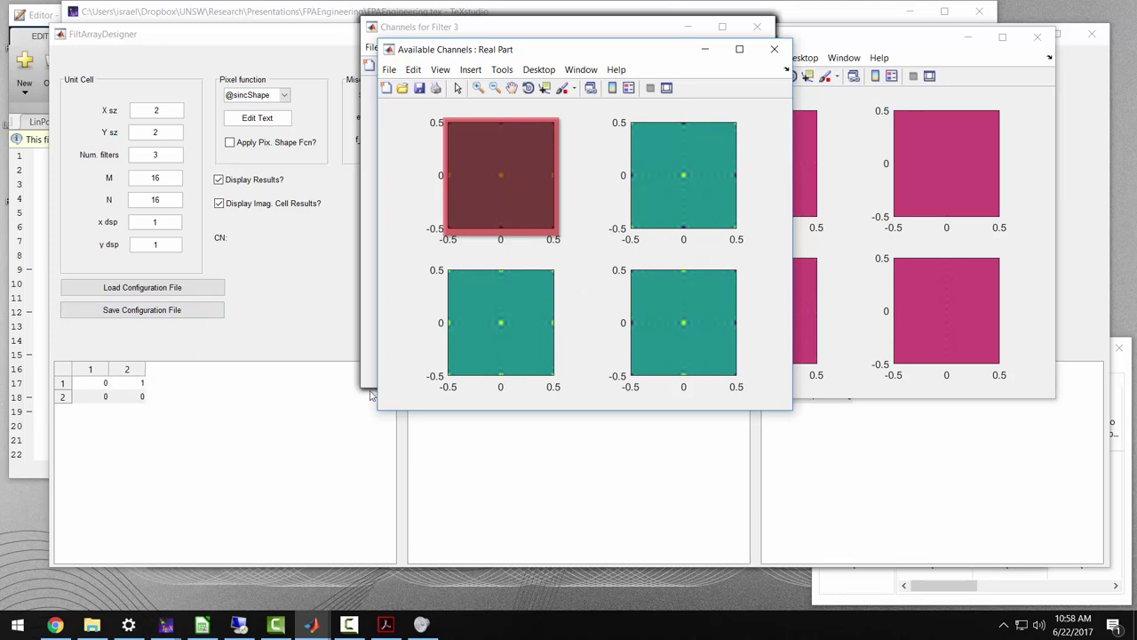
Return to the filter array designer and regenerate the filter rate input arrays for the three filters
left_click(330, 276)
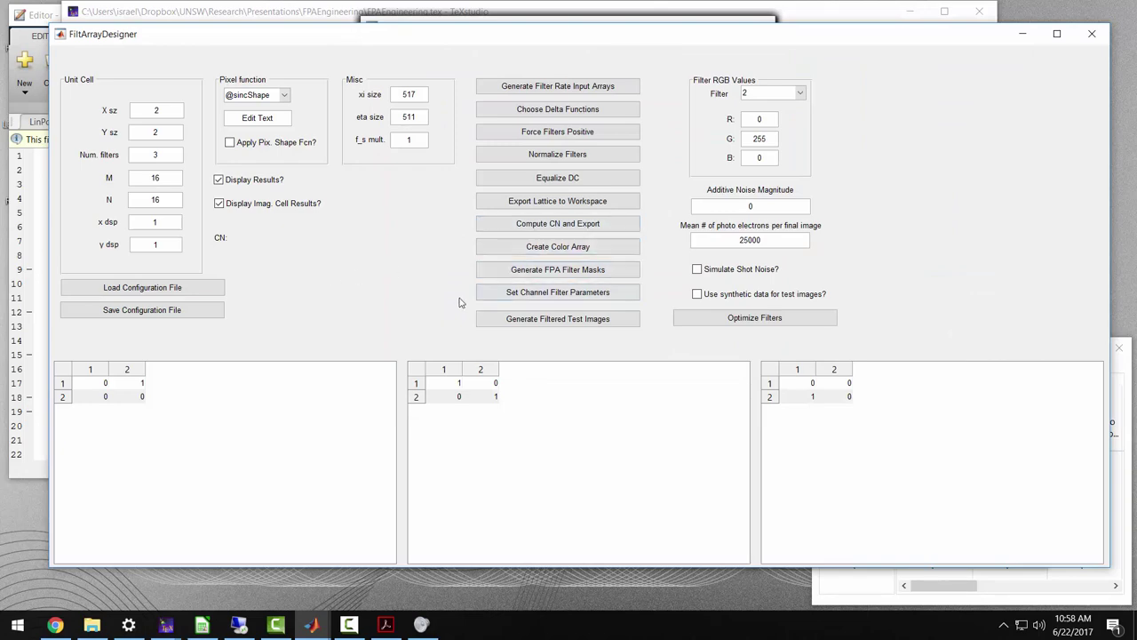
left_click(549, 86)
left_click(317, 301)
left_click(142, 382)
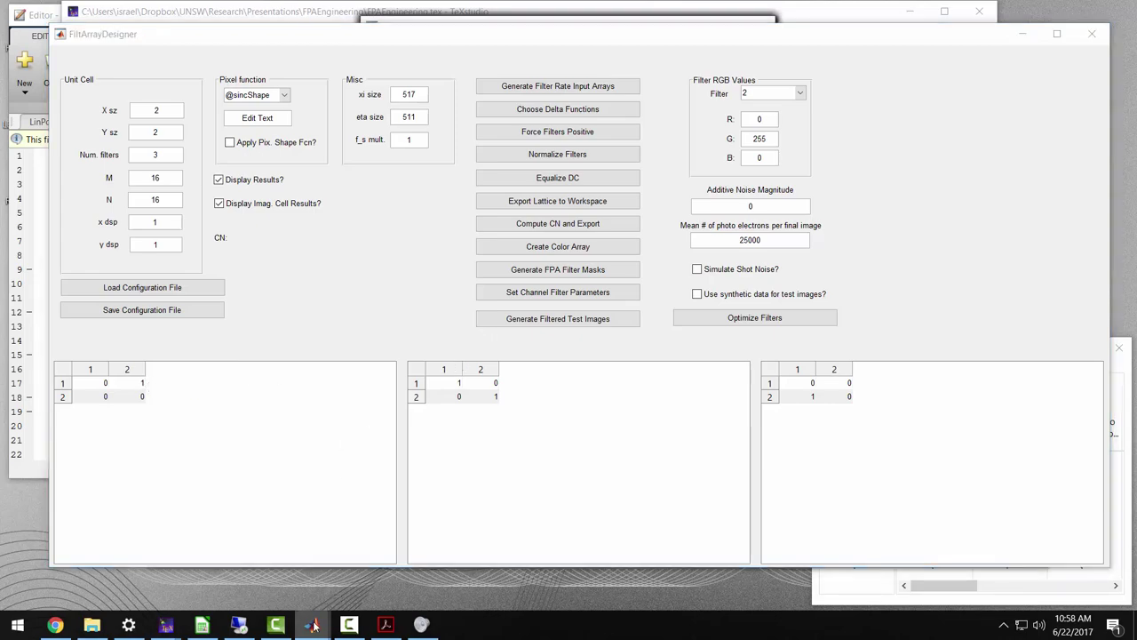
Open the Channels for Filter 1 figure, move it clear of the designer settings and examine its two channel plots
mouse_move(311, 625)
mouse_move(681, 597)
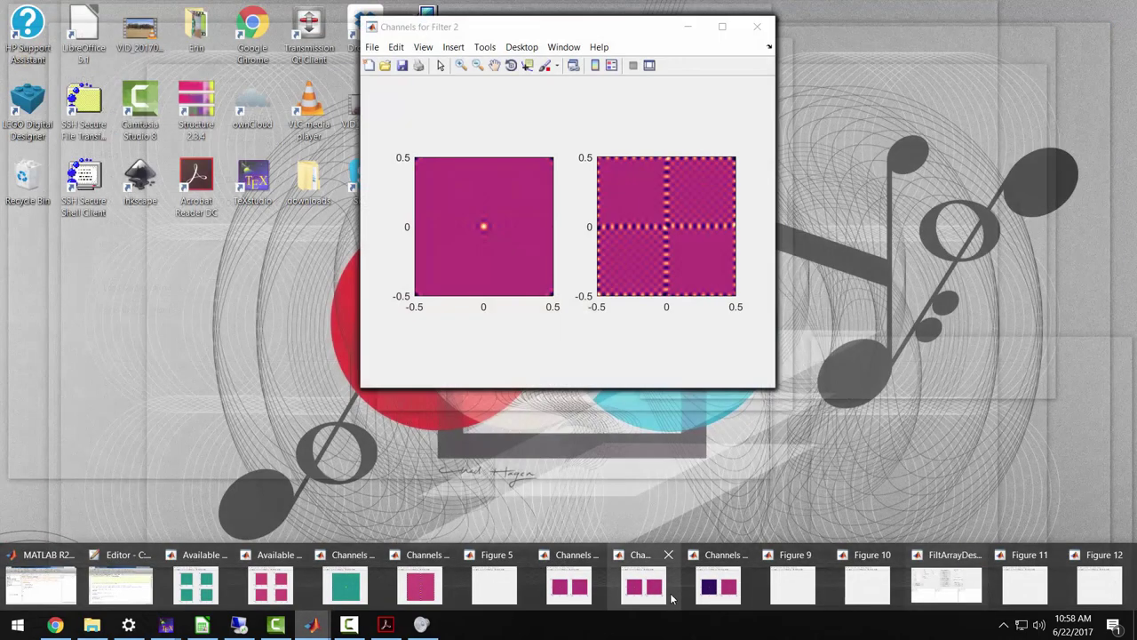
mouse_move(573, 589)
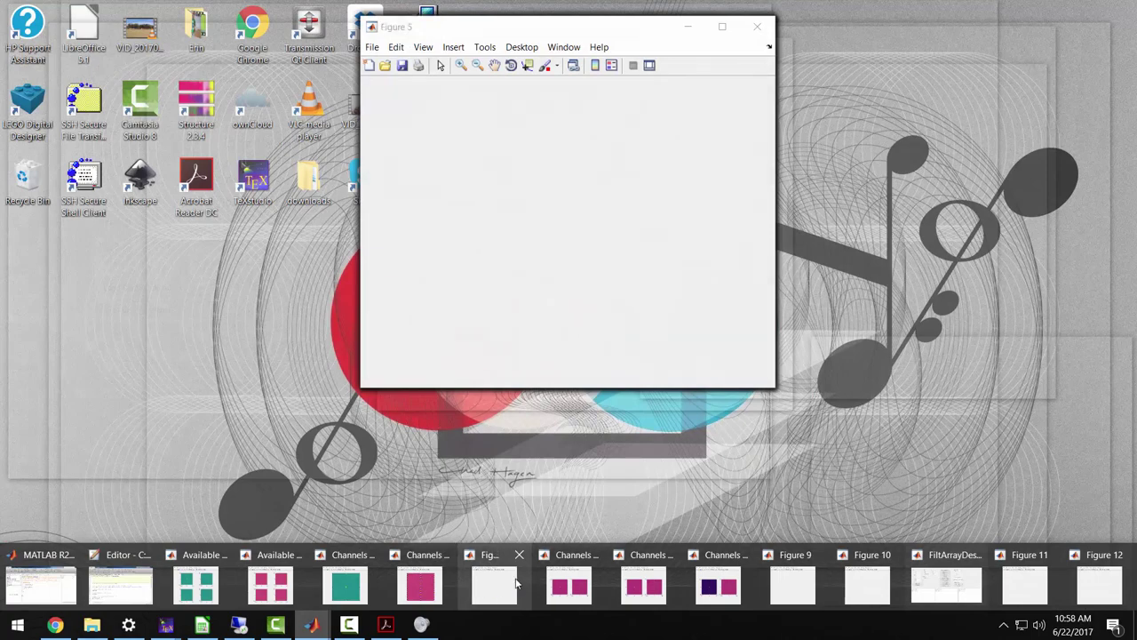
left_click(577, 593)
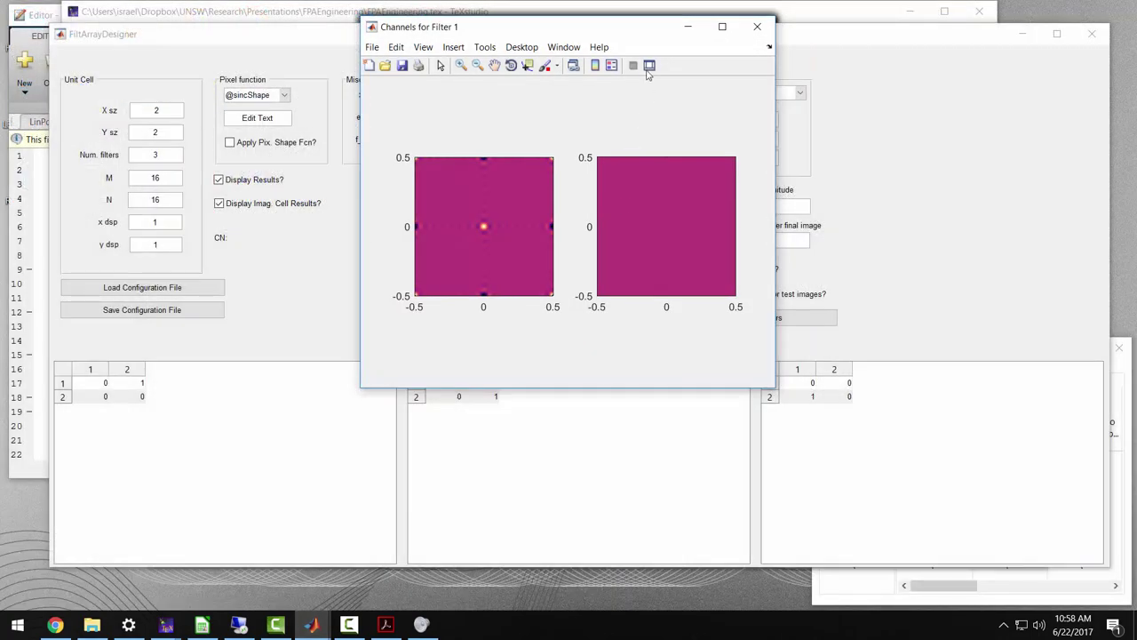
left_click_drag(620, 31, 724, 26)
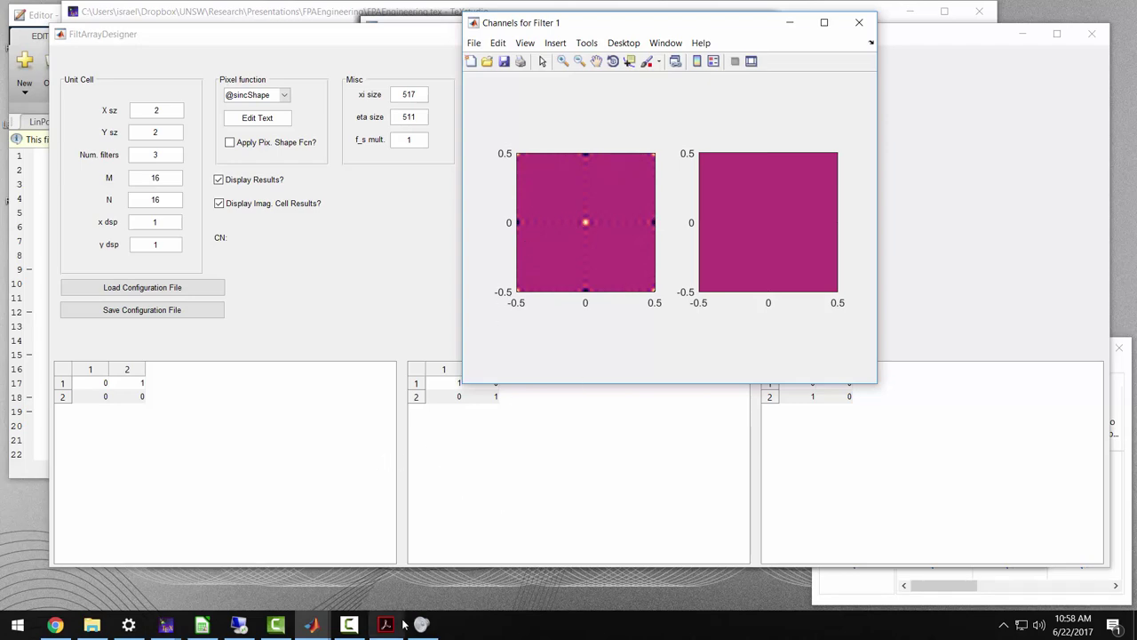
Open the Channels for Filter 2 figure and place it beside the Filter 1 figure to examine its plots
left_click(310, 626)
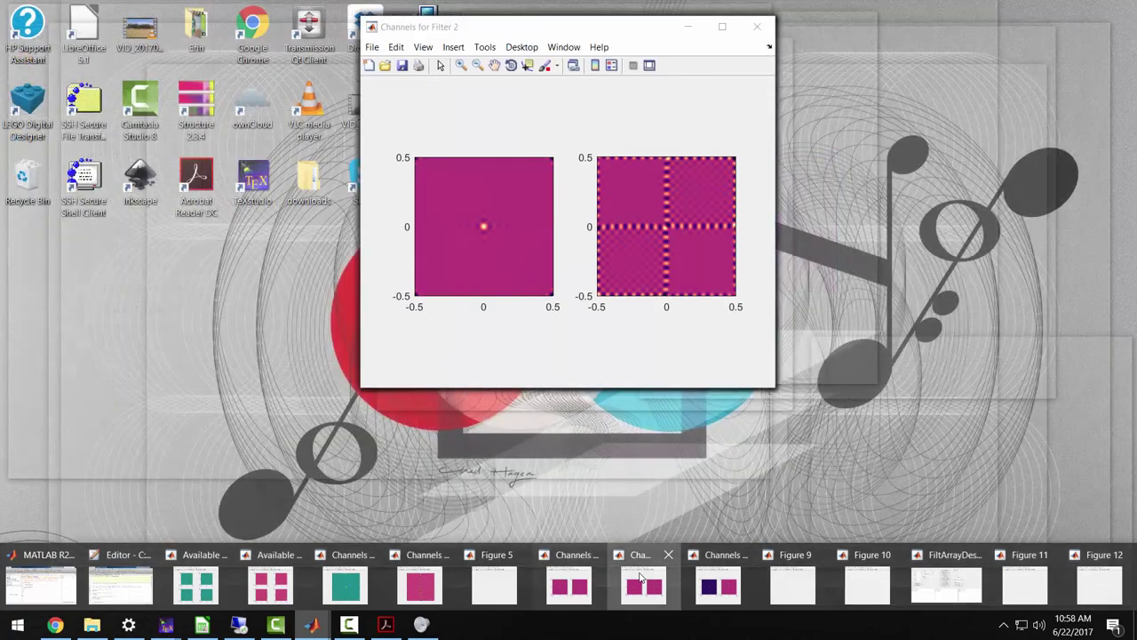
left_click(641, 582)
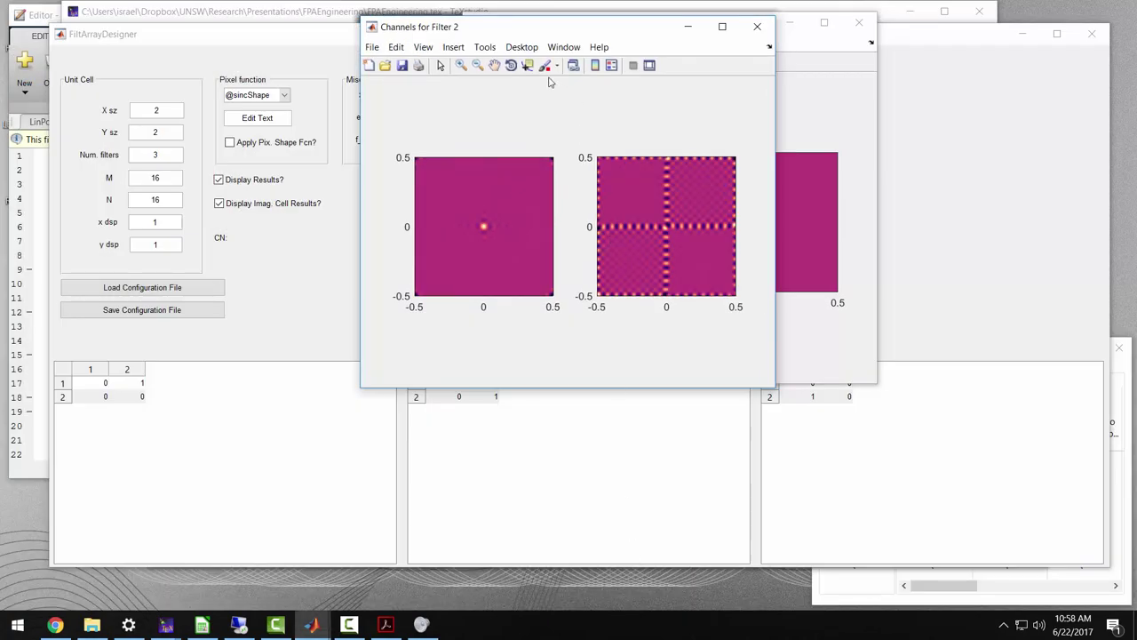
left_click_drag(553, 33, 838, 53)
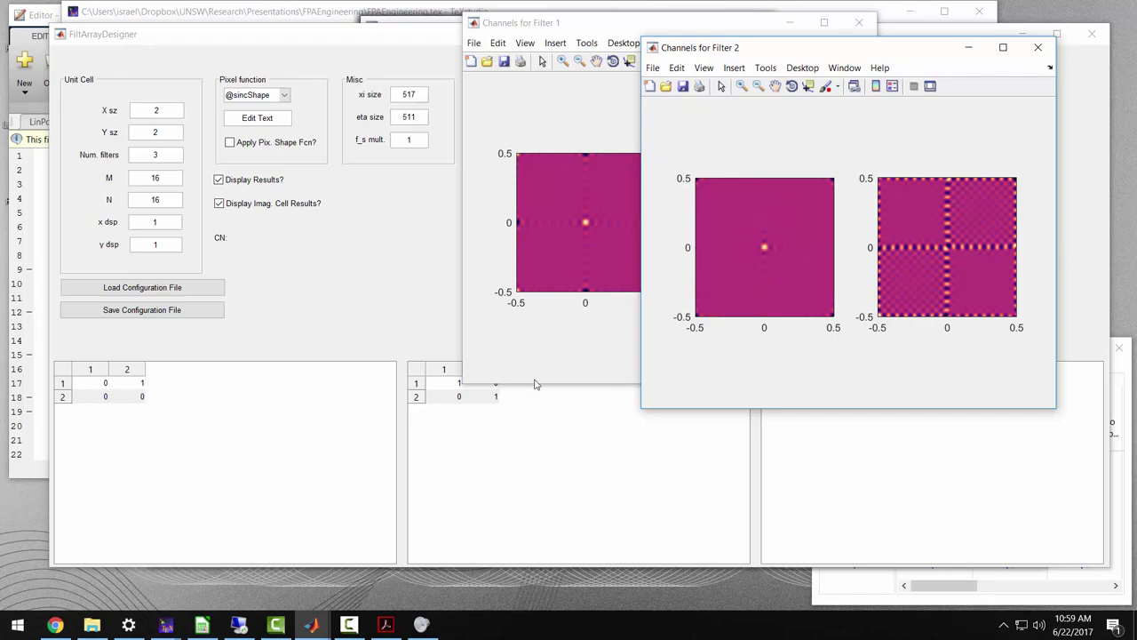
Open the Channels for Filter 3 figure and move it next to the other two channel figures
left_click(312, 625)
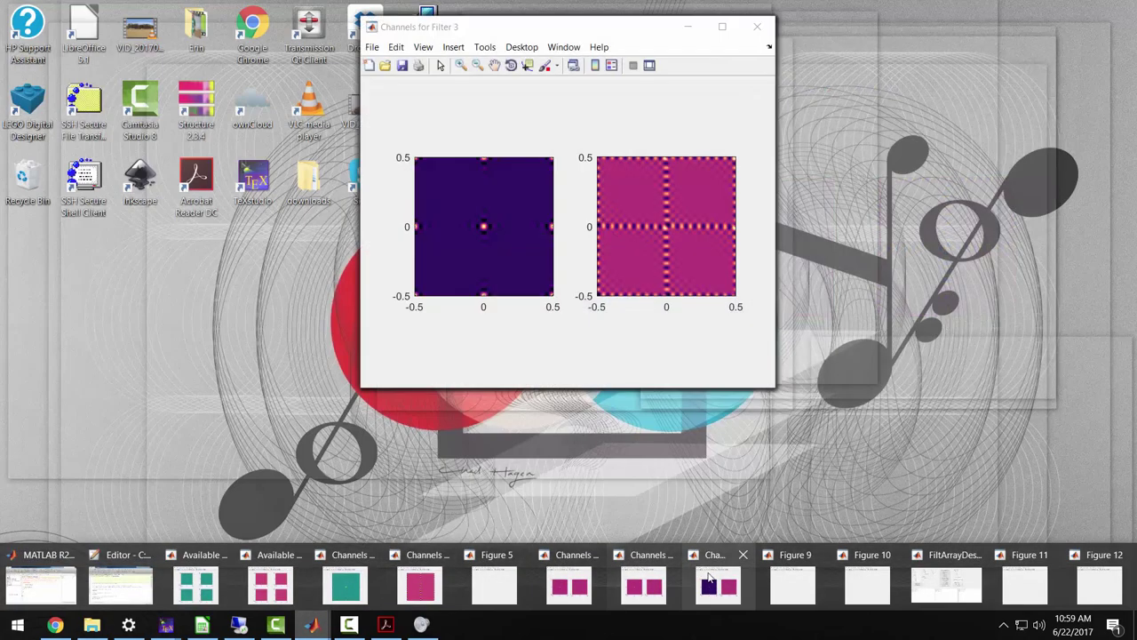
left_click(713, 577)
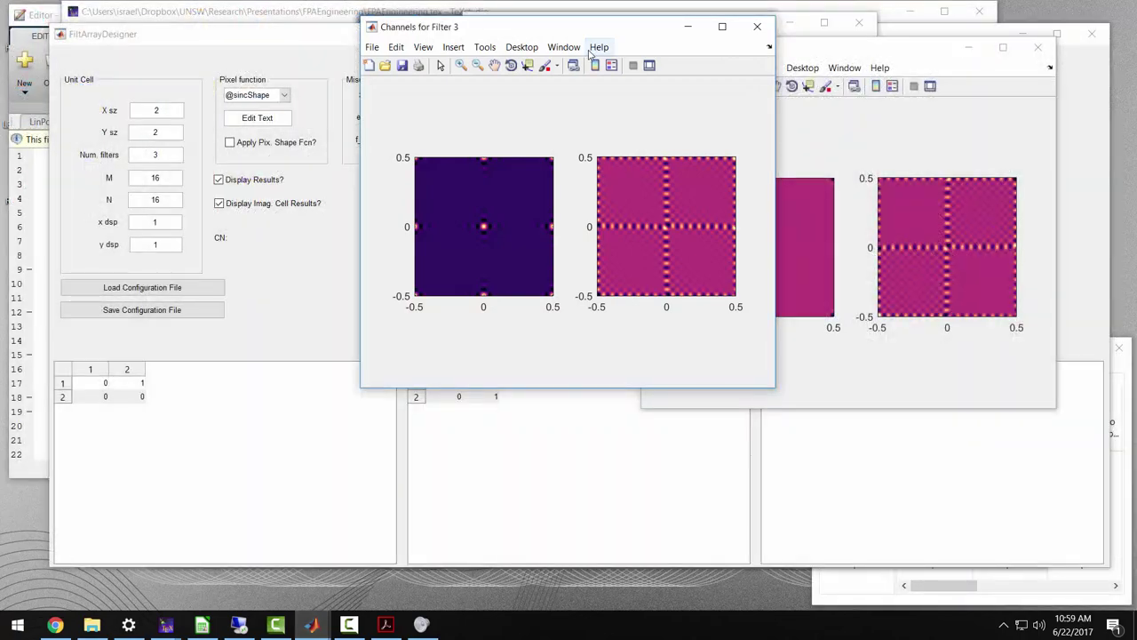
left_click_drag(589, 33, 788, 67)
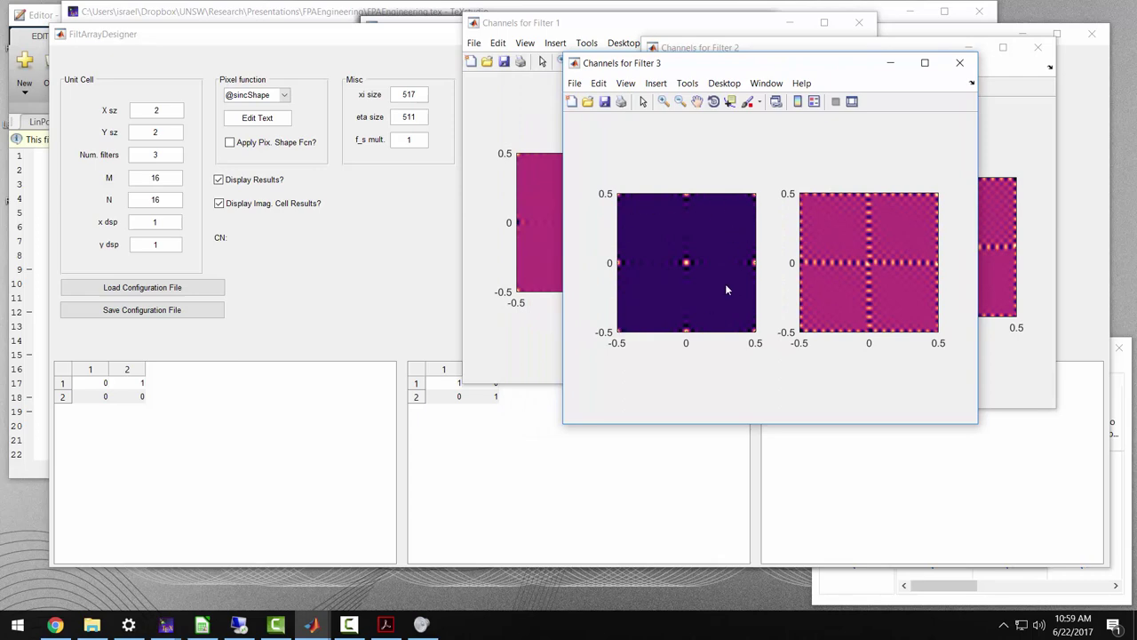
Spread out the Filter 2 and Filter 3 channel figures and compare the channel plots of all three filters
left_click_drag(708, 65, 500, 159)
left_click(786, 51)
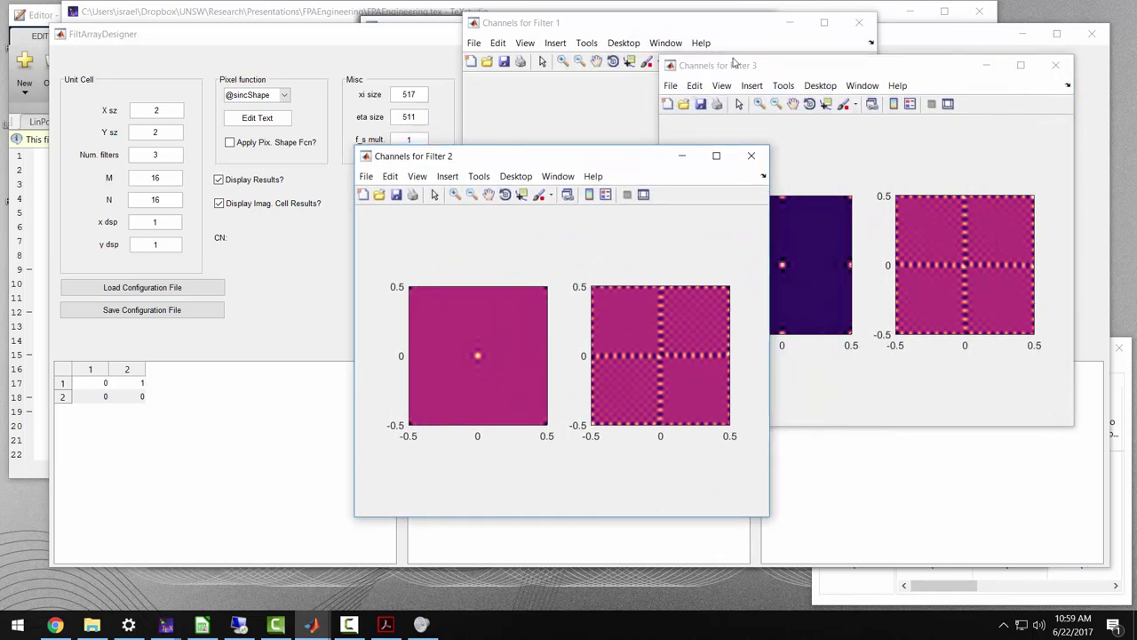
left_click(796, 64)
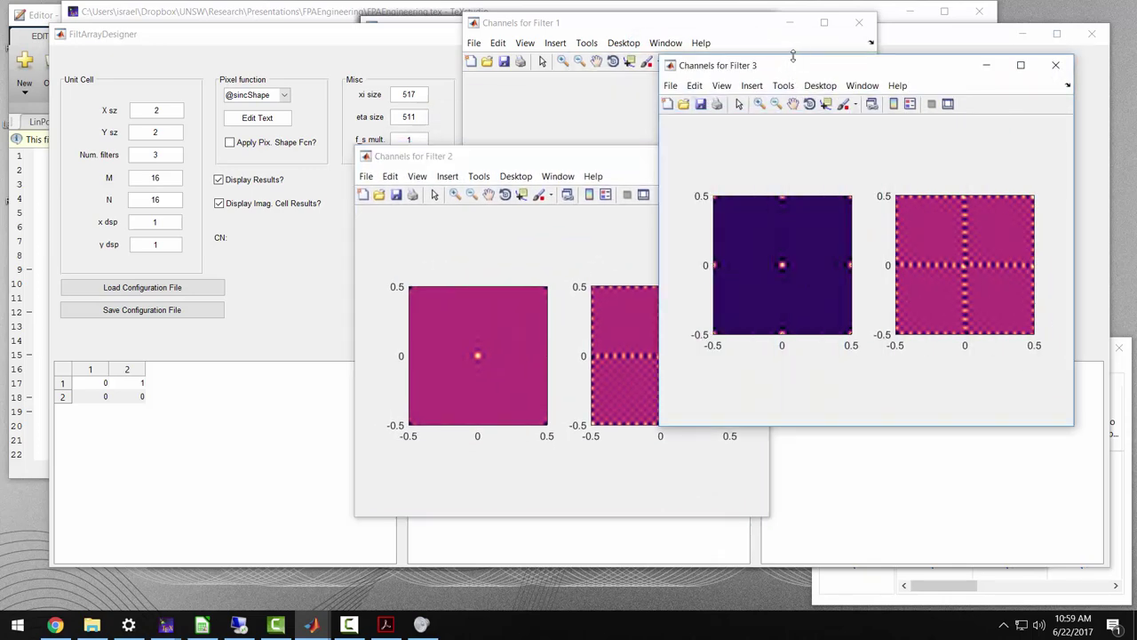
left_click(711, 30)
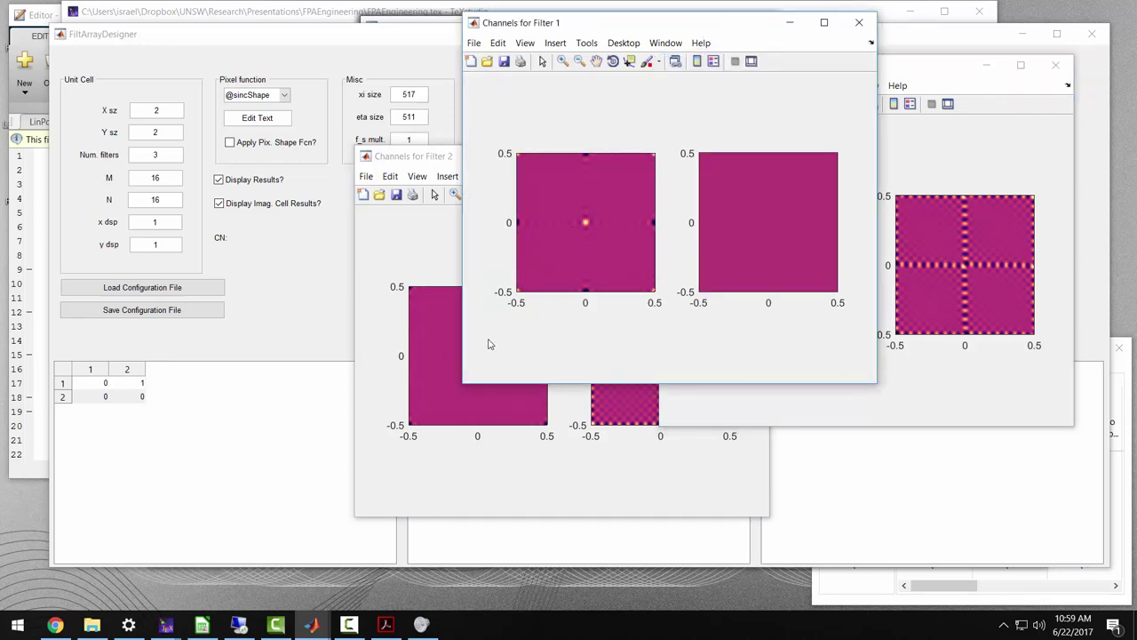
left_click(922, 64)
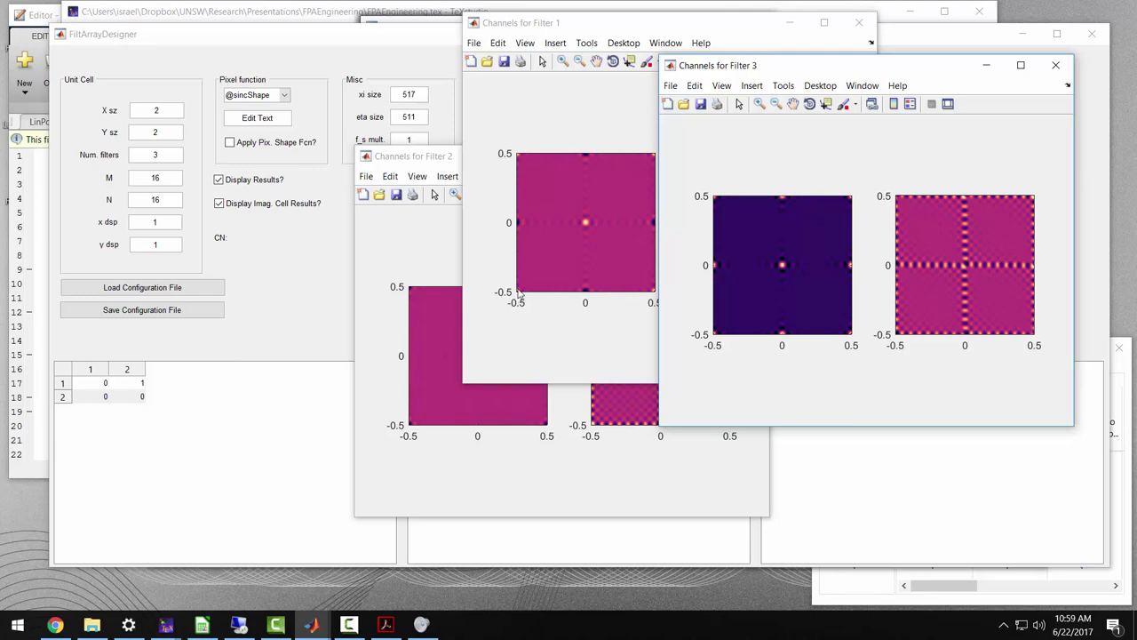
left_click(453, 457)
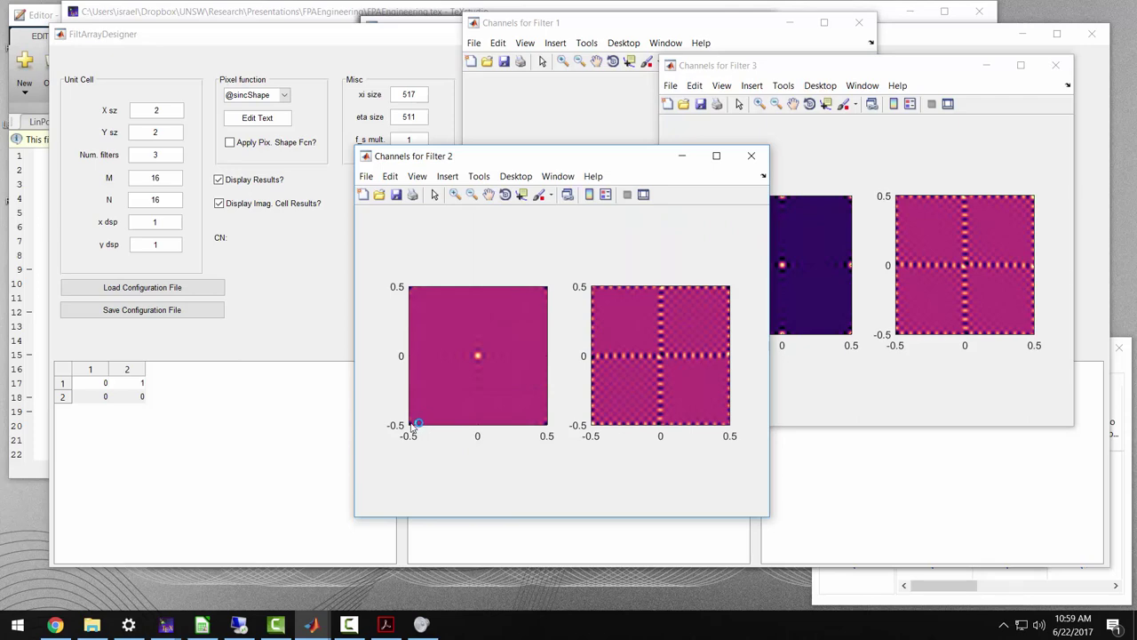
left_click(846, 78)
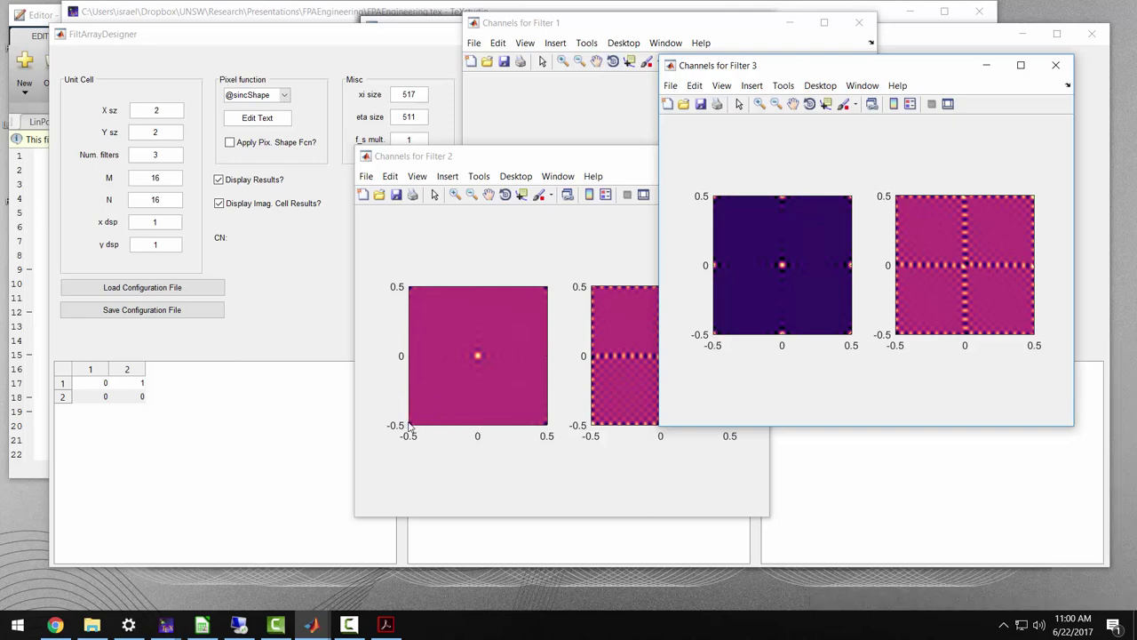
Return to the filter array designer and review the RGB values assigned to filters 1, 2 and 3
left_click(280, 335)
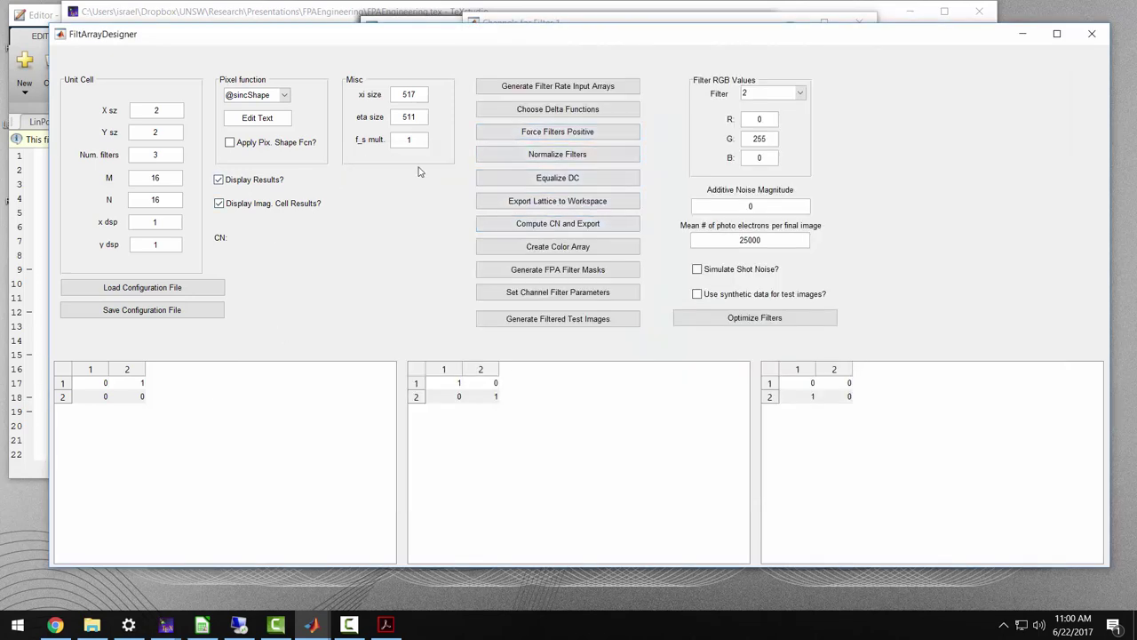
left_click(800, 96)
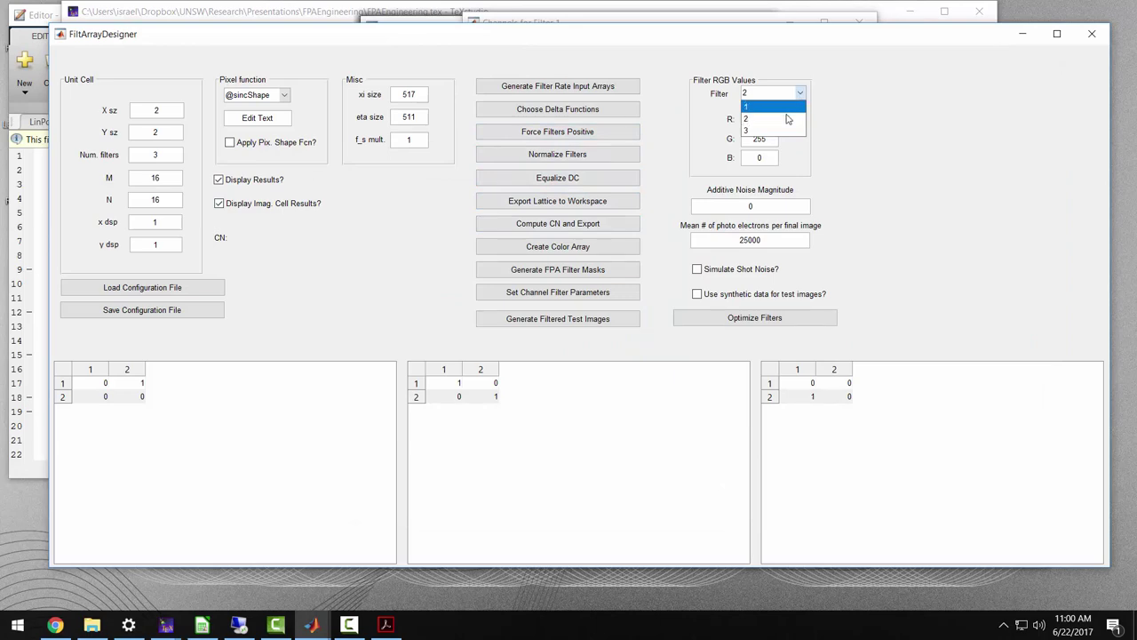
left_click(787, 118)
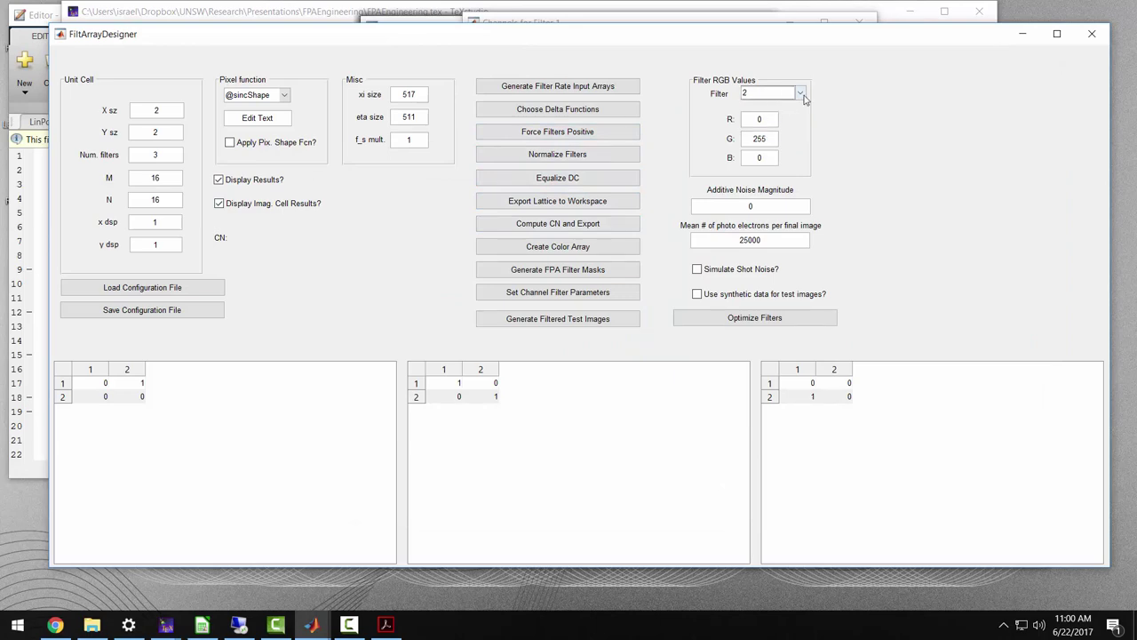
left_click(800, 93)
left_click(772, 105)
left_click(799, 93)
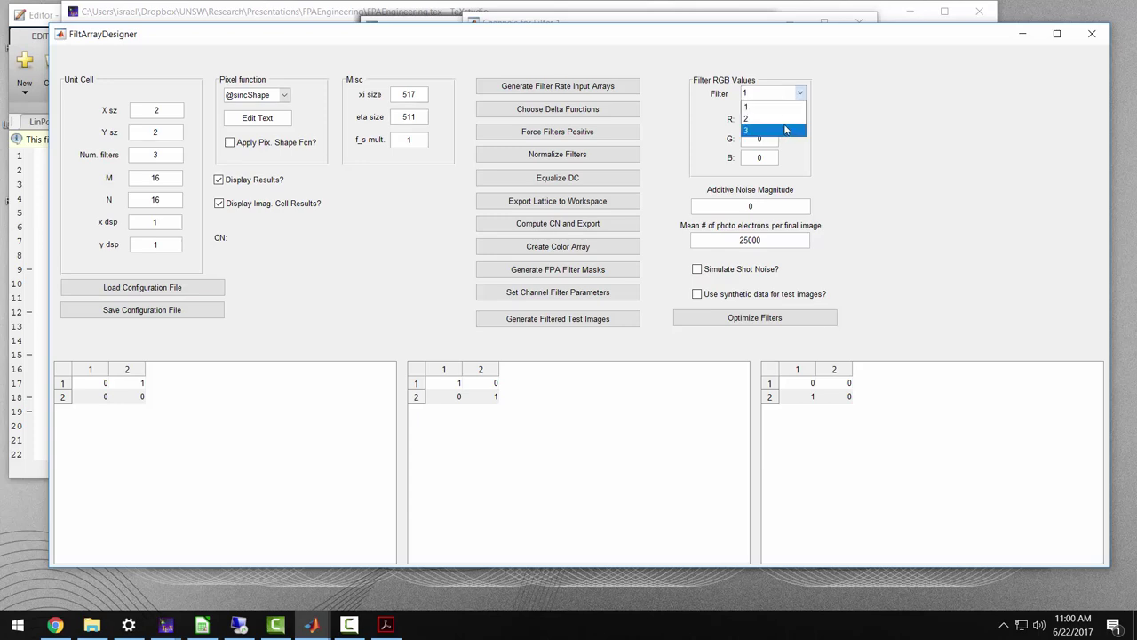
left_click(785, 122)
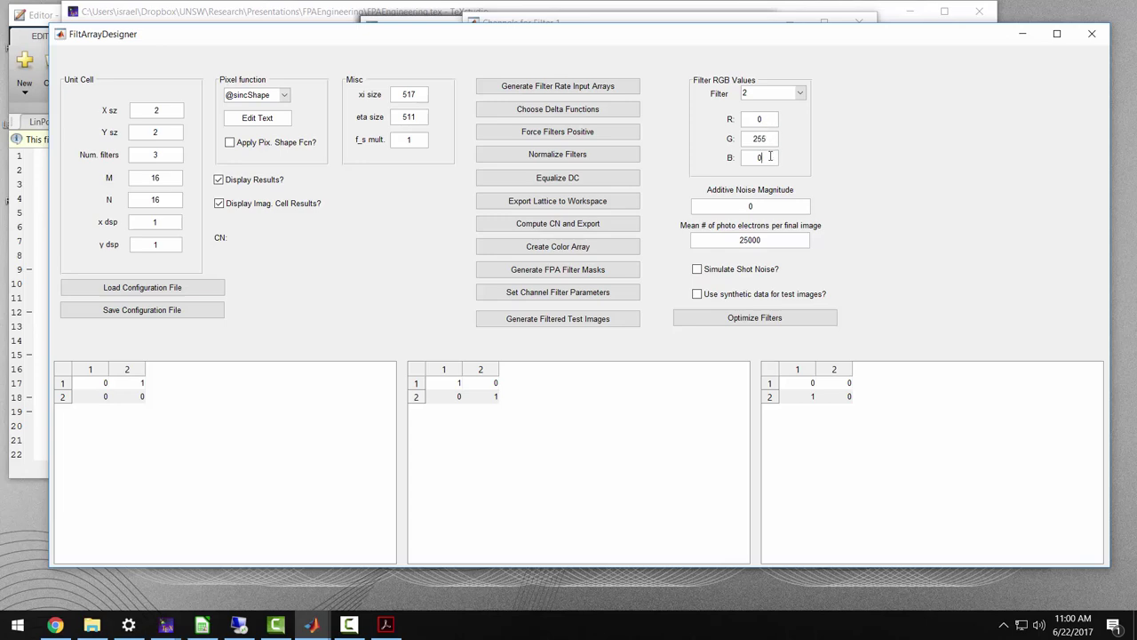
left_click(800, 93)
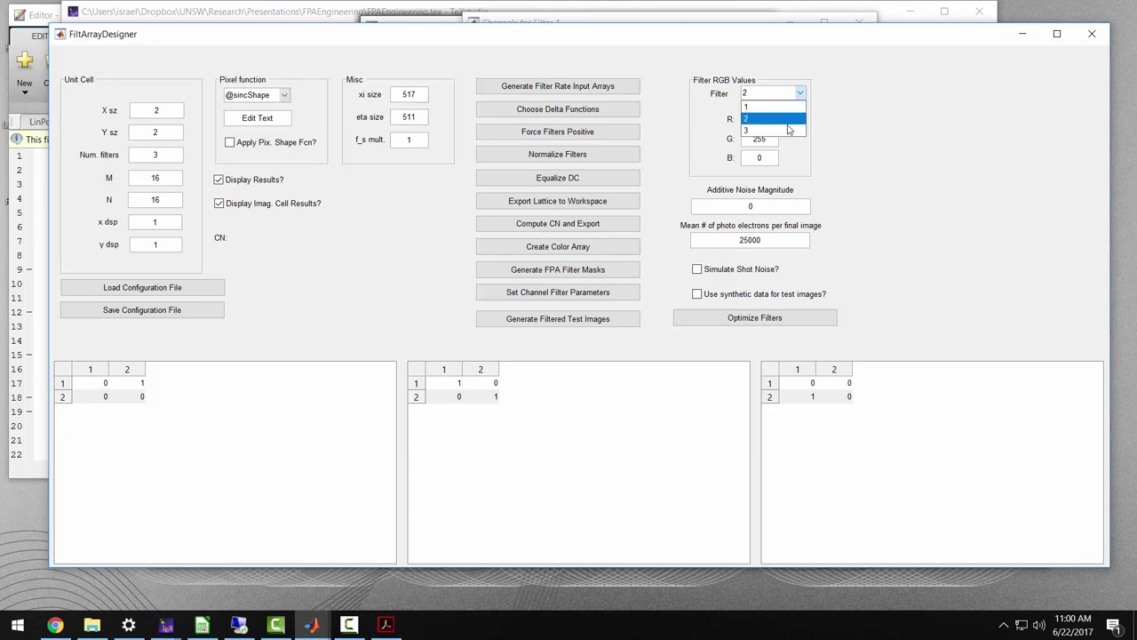
left_click(788, 130)
left_click(765, 156)
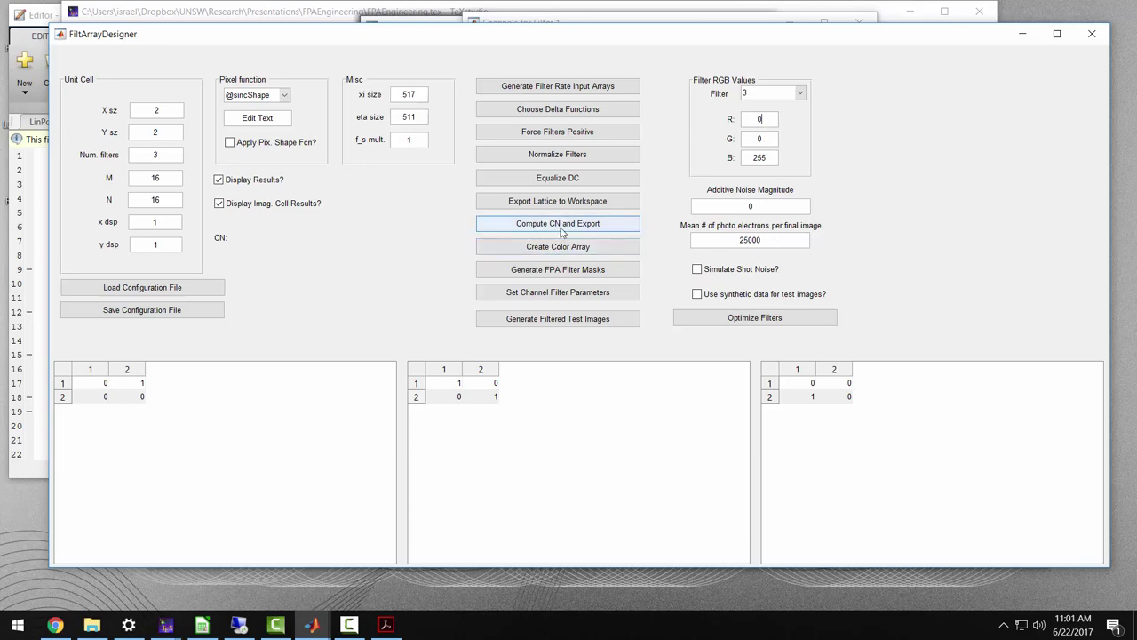
Create the color array, move the CFA Unit Cell figure aside to examine its layout, and minimize it
left_click(562, 256)
left_click(562, 255)
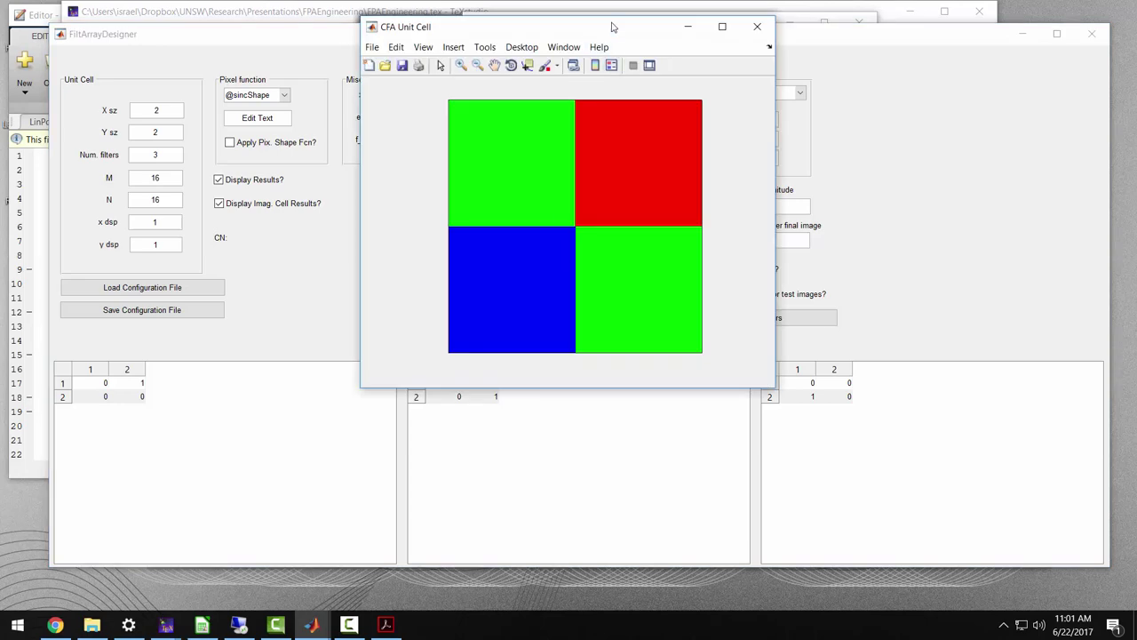
left_click_drag(612, 27, 862, 68)
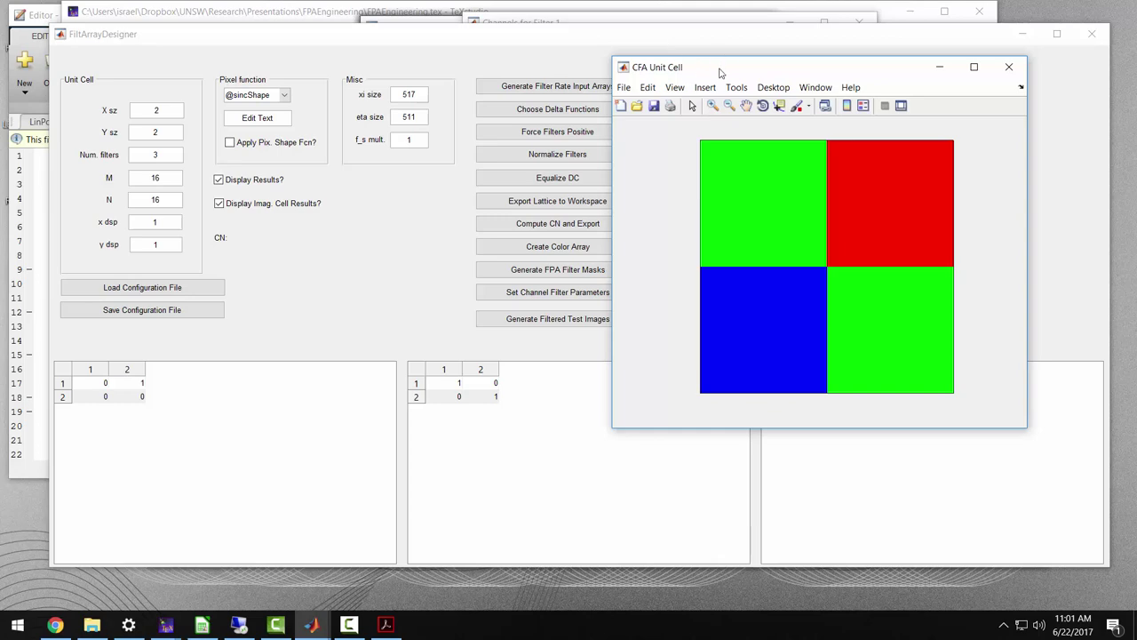
left_click_drag(721, 72, 675, 103)
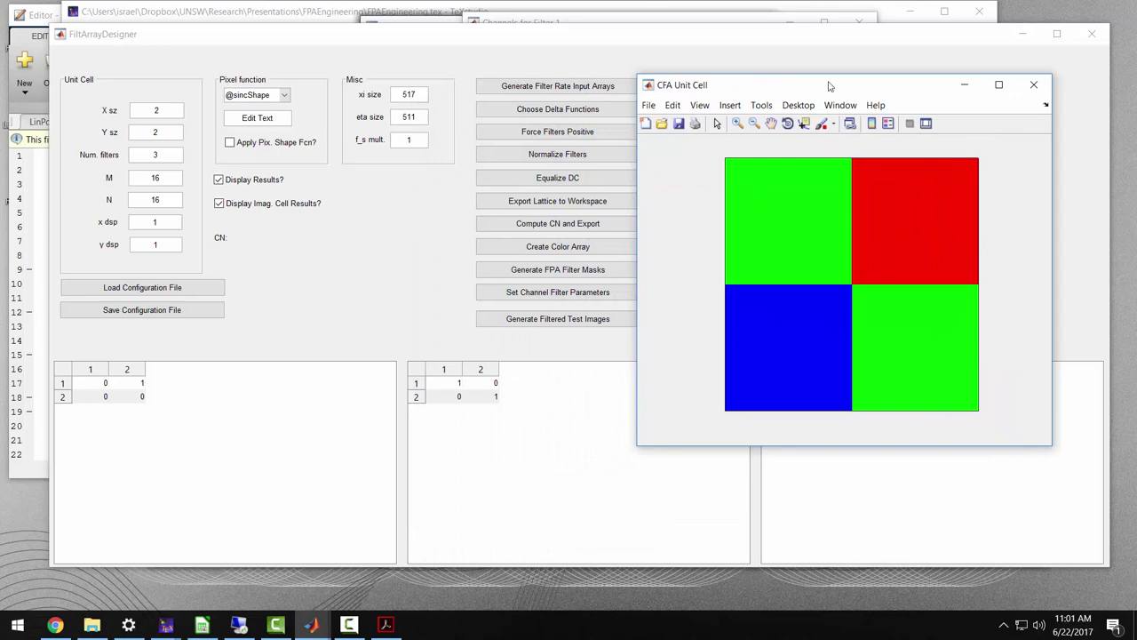
left_click(964, 87)
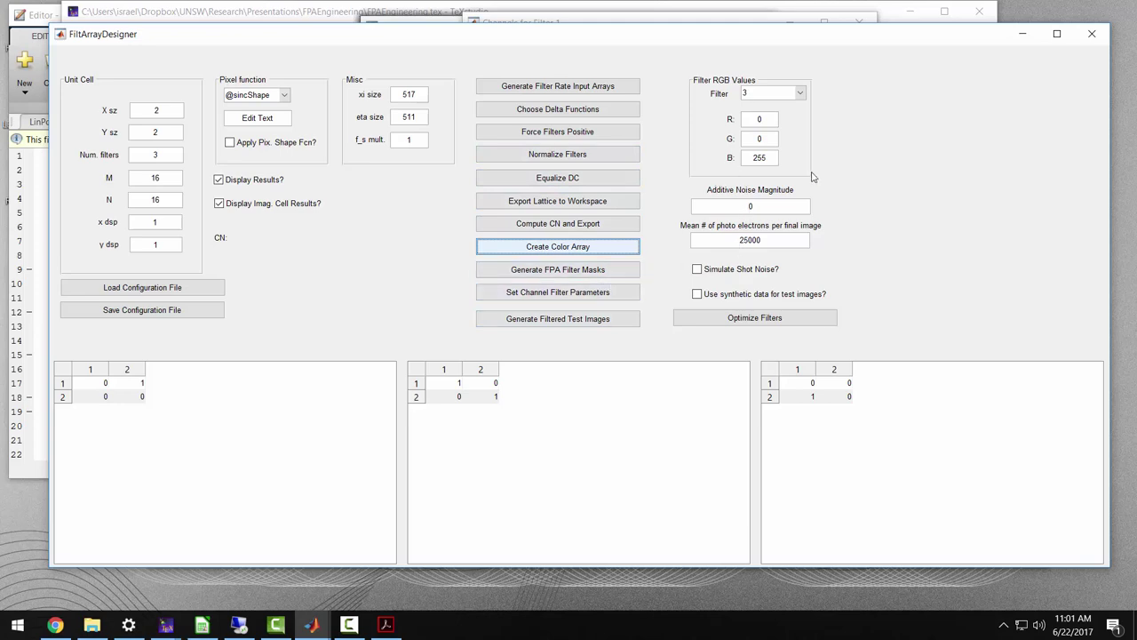
Generate the filtered test images and bring up the Filter 1 test image figure to compare reconstructed and original images
left_click(549, 324)
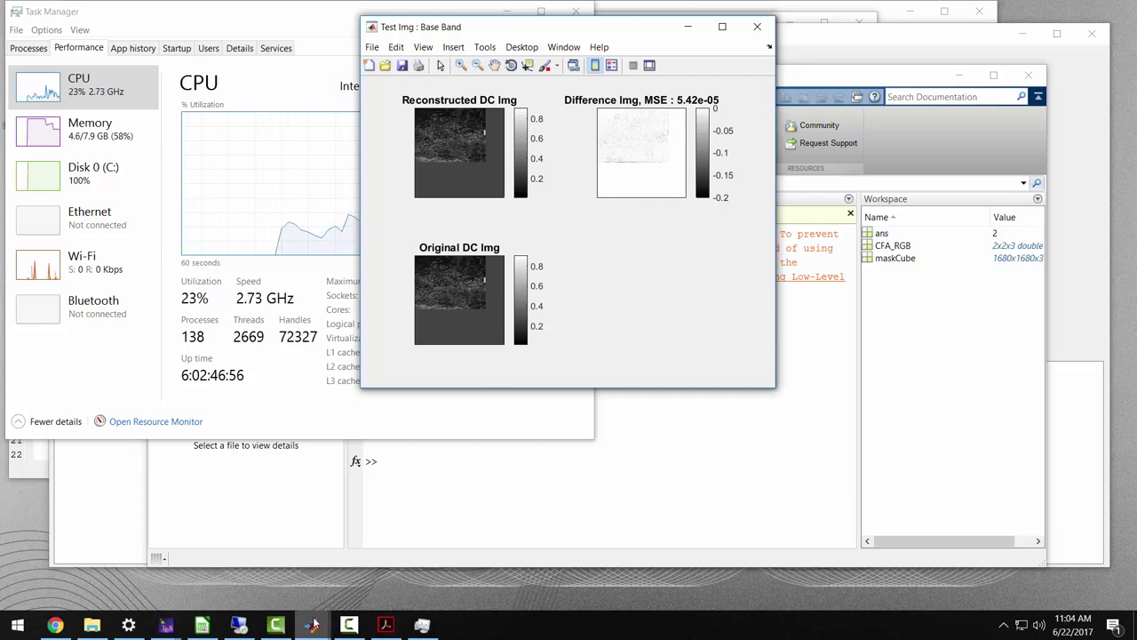
mouse_move(312, 625)
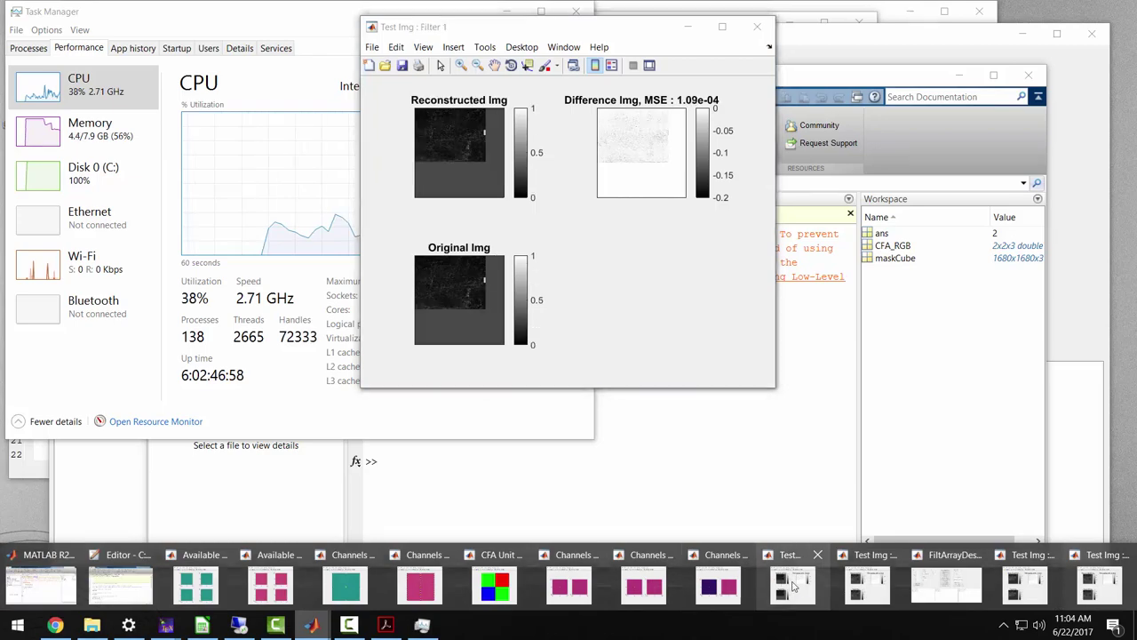
left_click(794, 584)
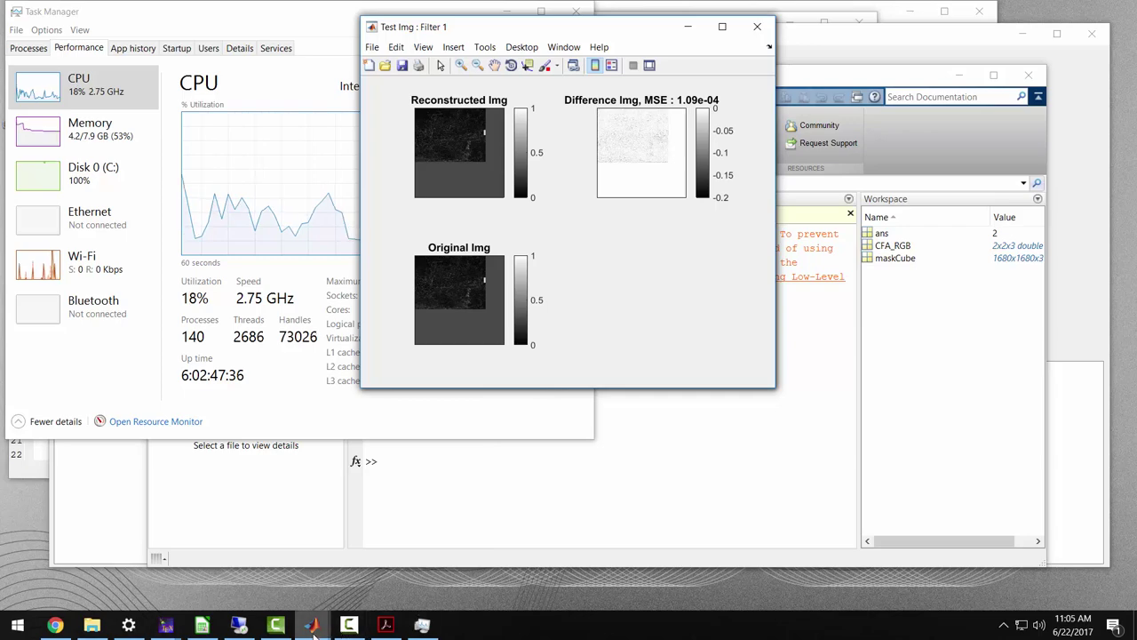
Return to the filter array designer and set the unit cell size to 2 in X and 3 in Y
mouse_move(317, 629)
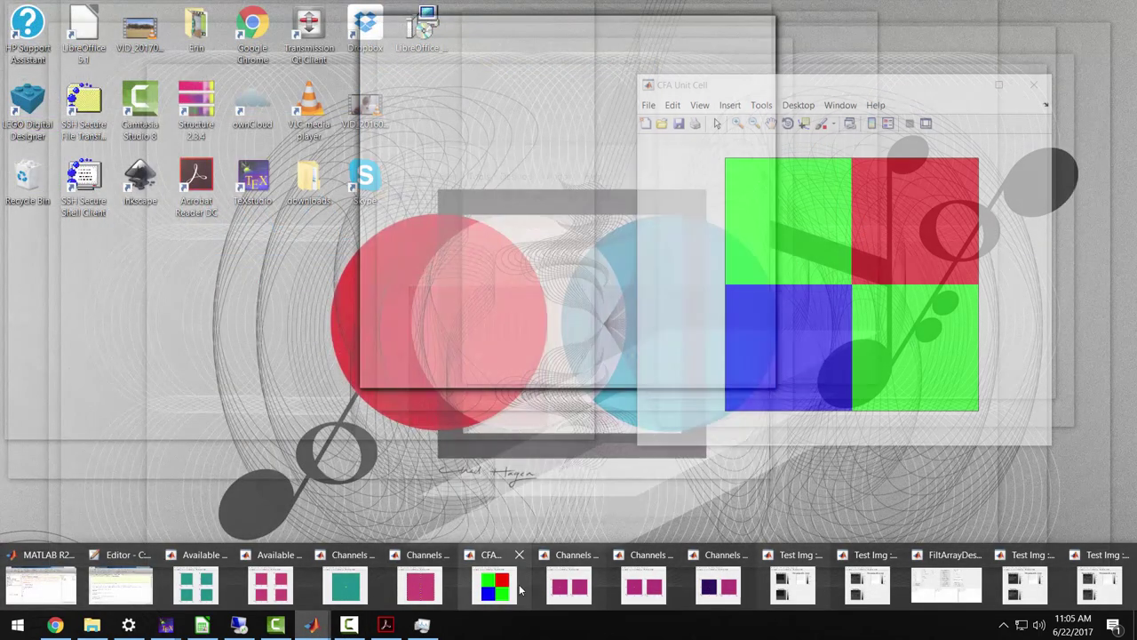
mouse_move(855, 597)
left_click(965, 583)
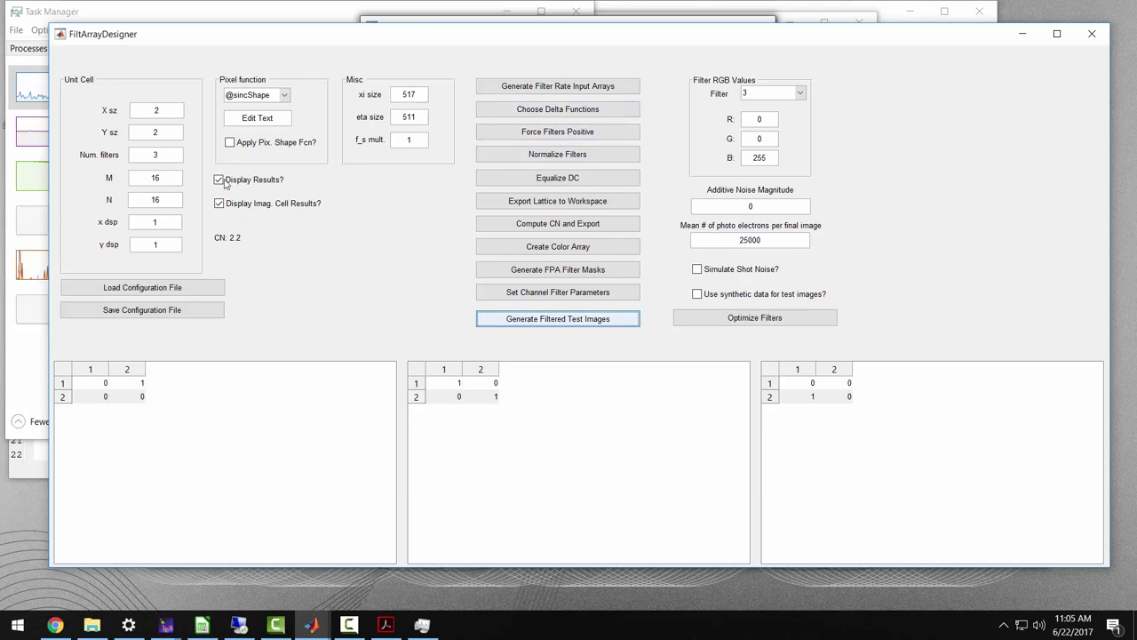
left_click(169, 111)
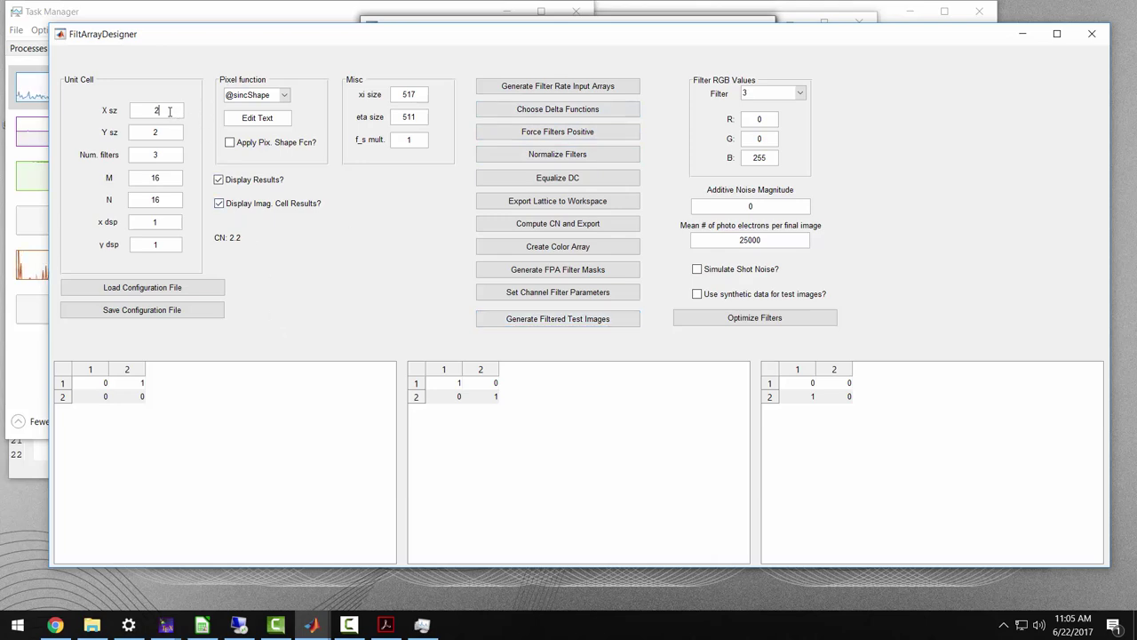
type("3")
key("BackSpace")
type("2")
key("Return")
left_click(167, 131)
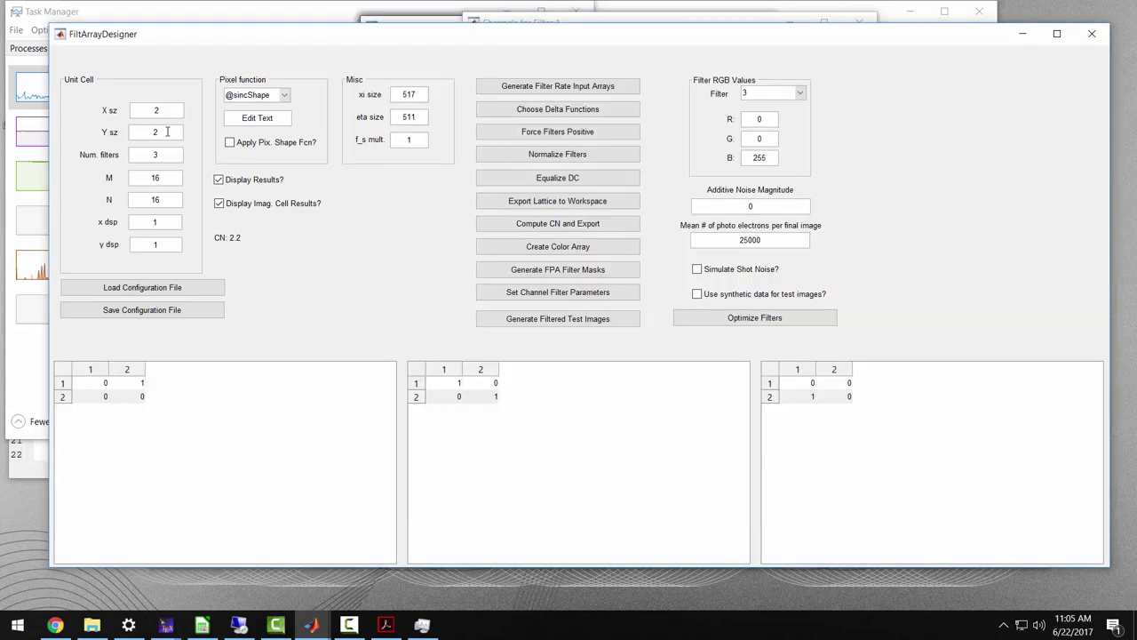
type("3")
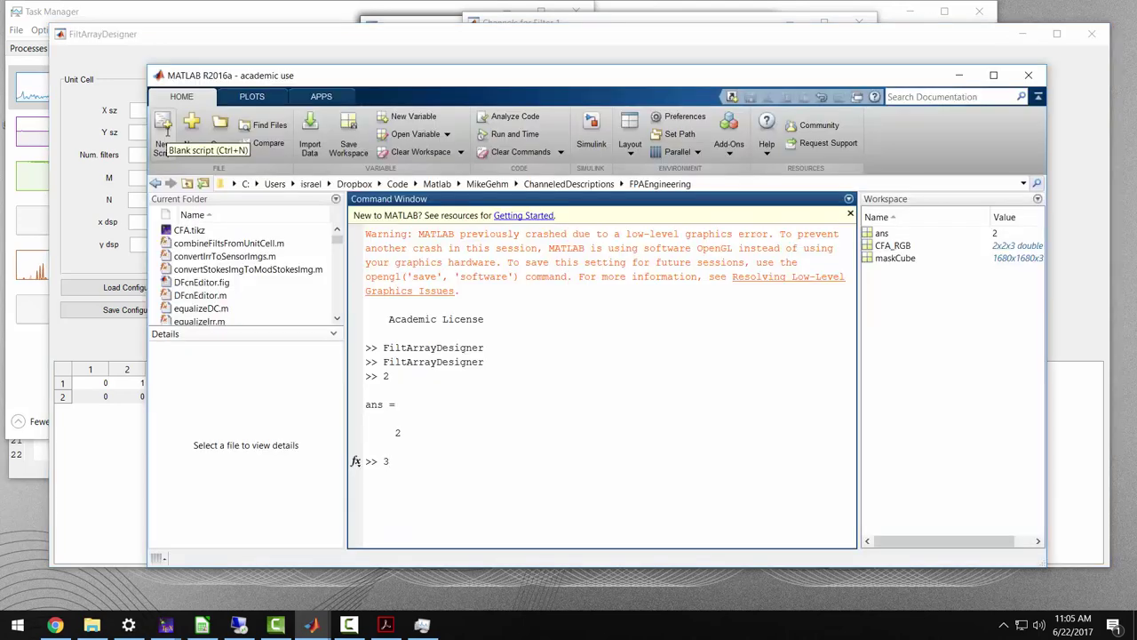
left_click(125, 87)
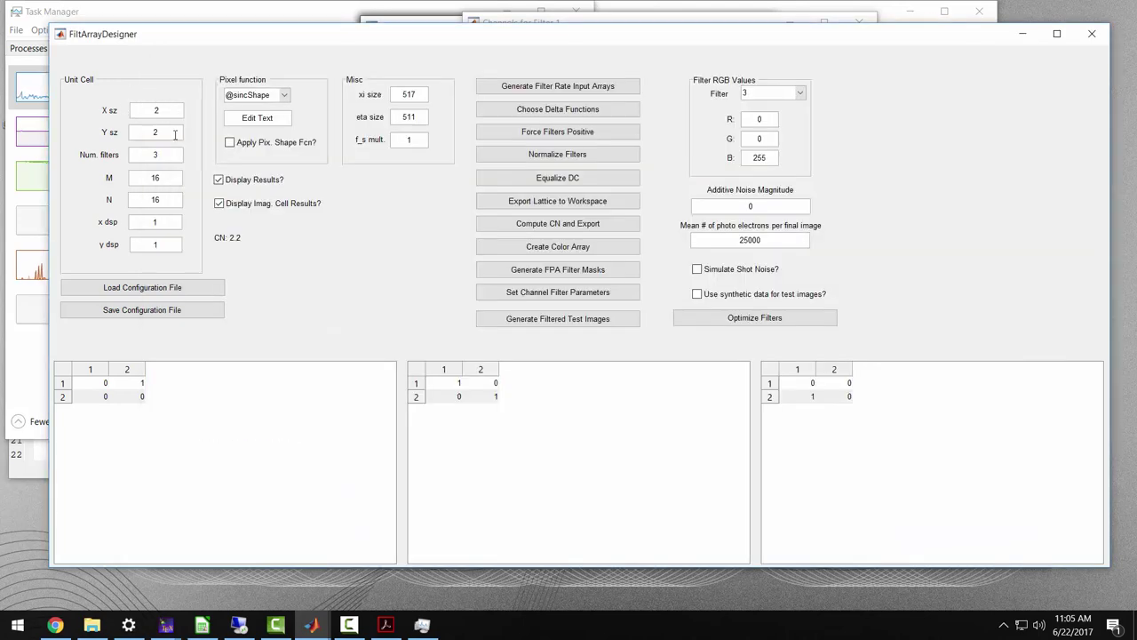
key("BackSpace")
type("3")
key("Return")
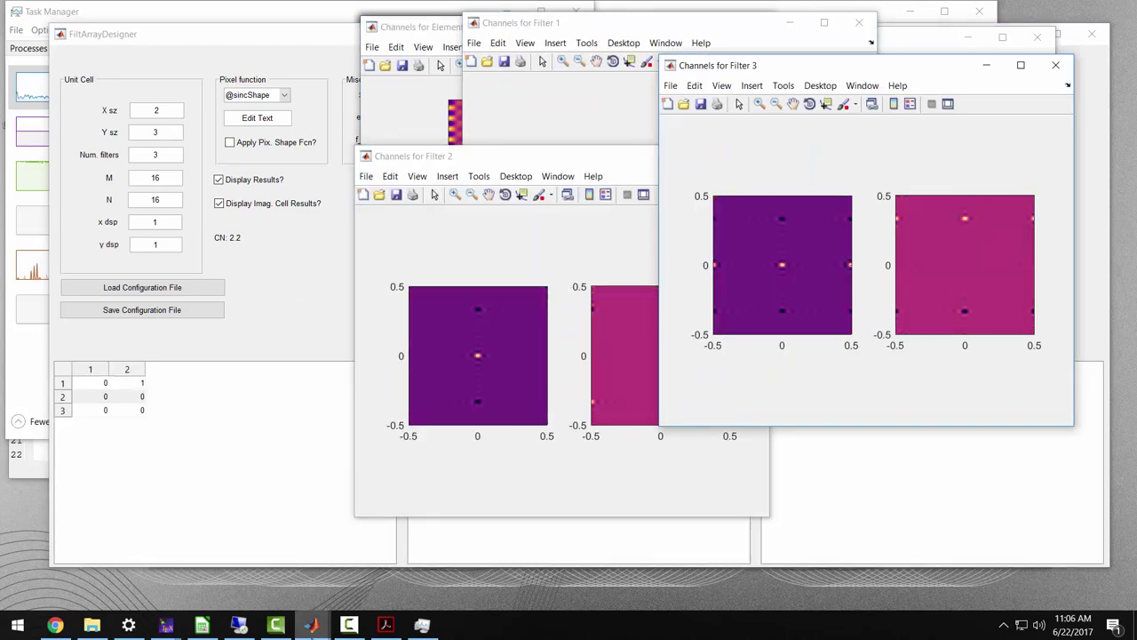
Bring up the real part of the available channels, move the figure aside and examine the channels of the 2 by 3 unit cell
left_click(311, 625)
left_click(213, 588)
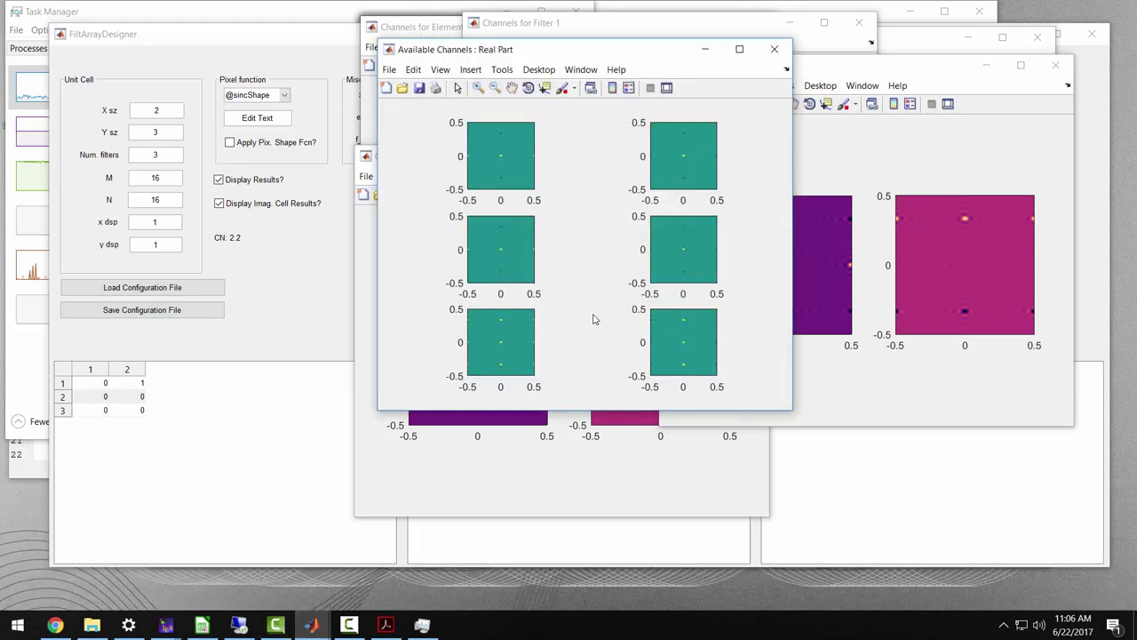
left_click_drag(671, 51, 502, 37)
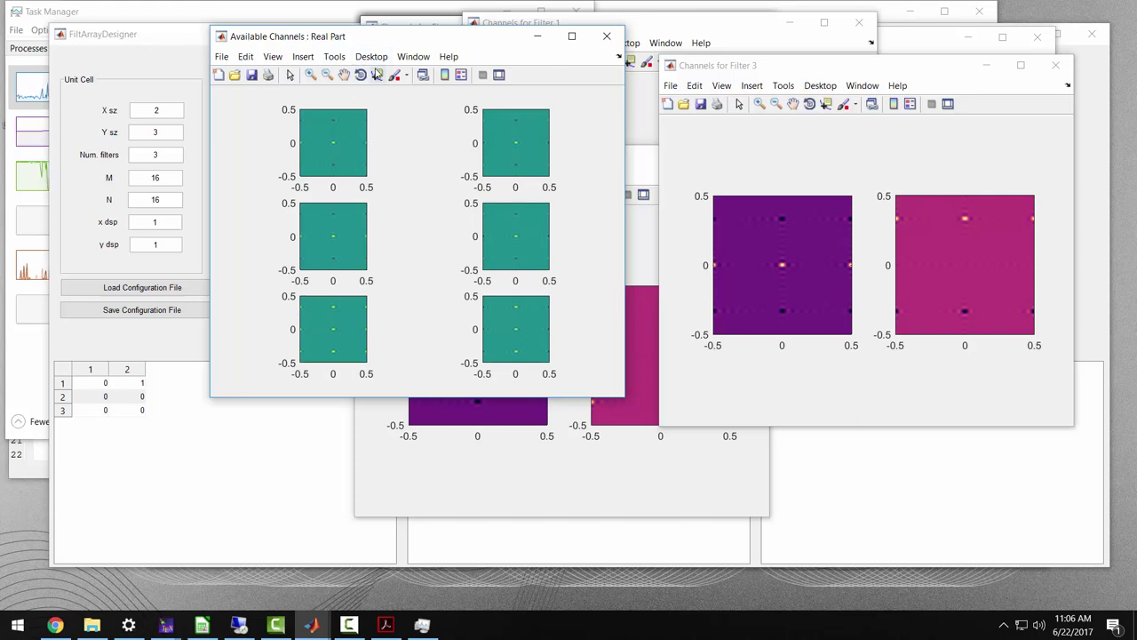
left_click(377, 76)
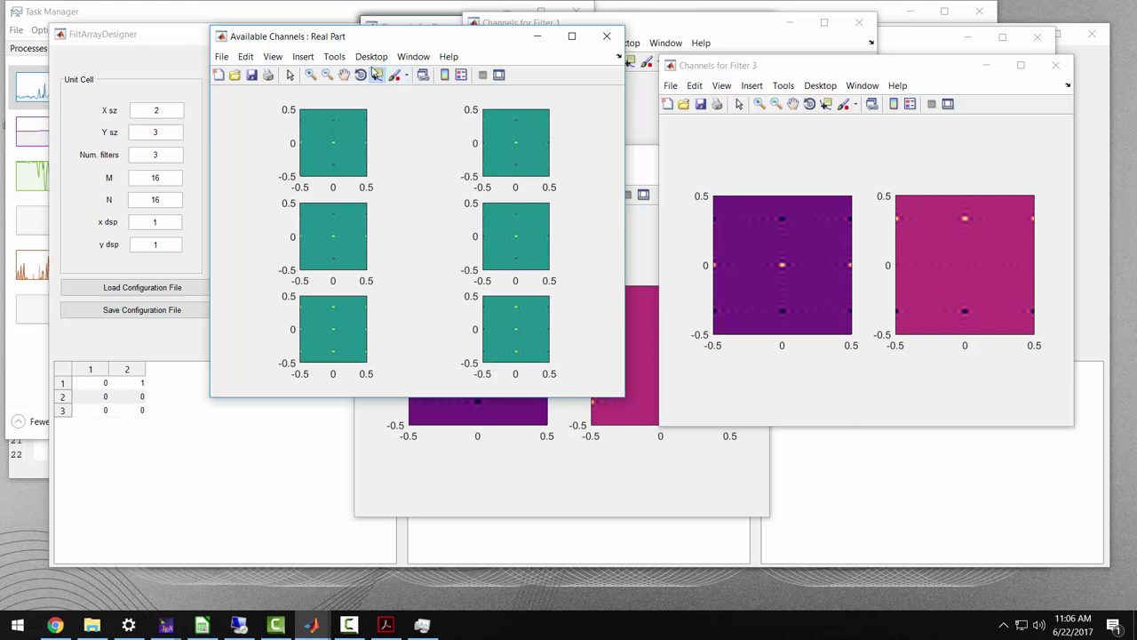
left_click(377, 76)
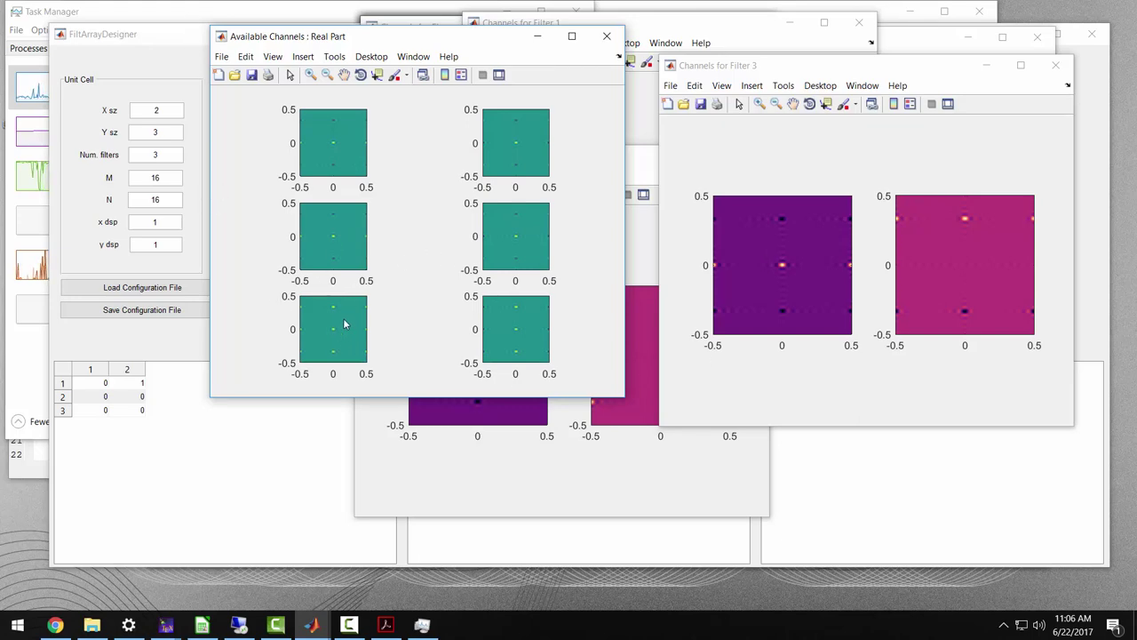
Bring up the real and imaginary channel figures for element (2,1) and arrange them side by side for comparison
left_click(206, 36)
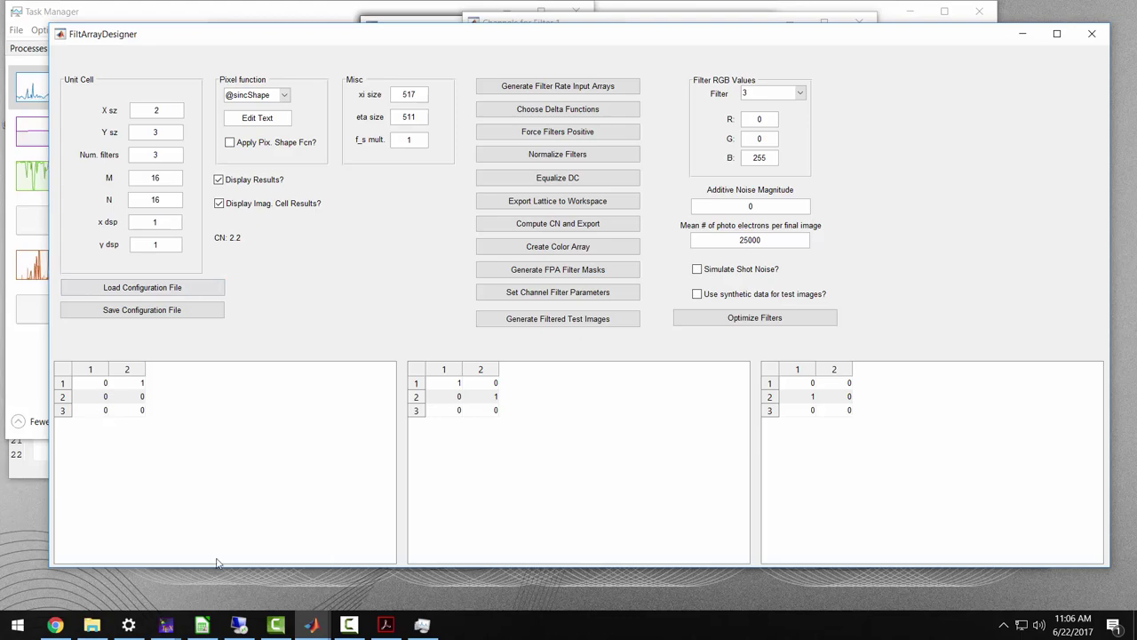
mouse_move(313, 625)
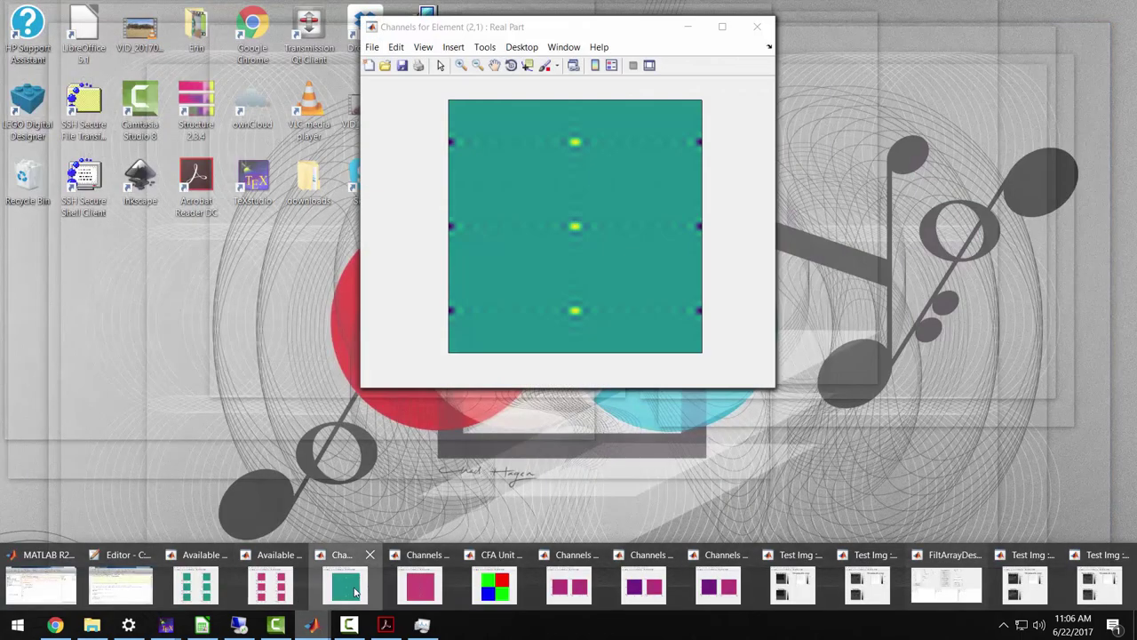
left_click(353, 592)
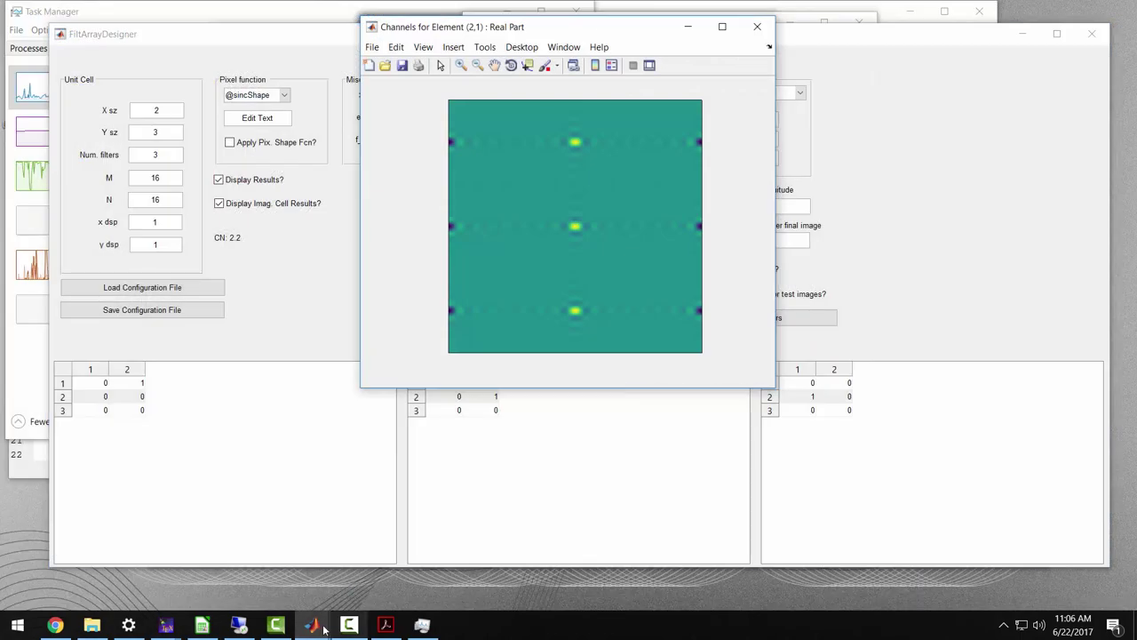
mouse_move(313, 624)
left_click(417, 583)
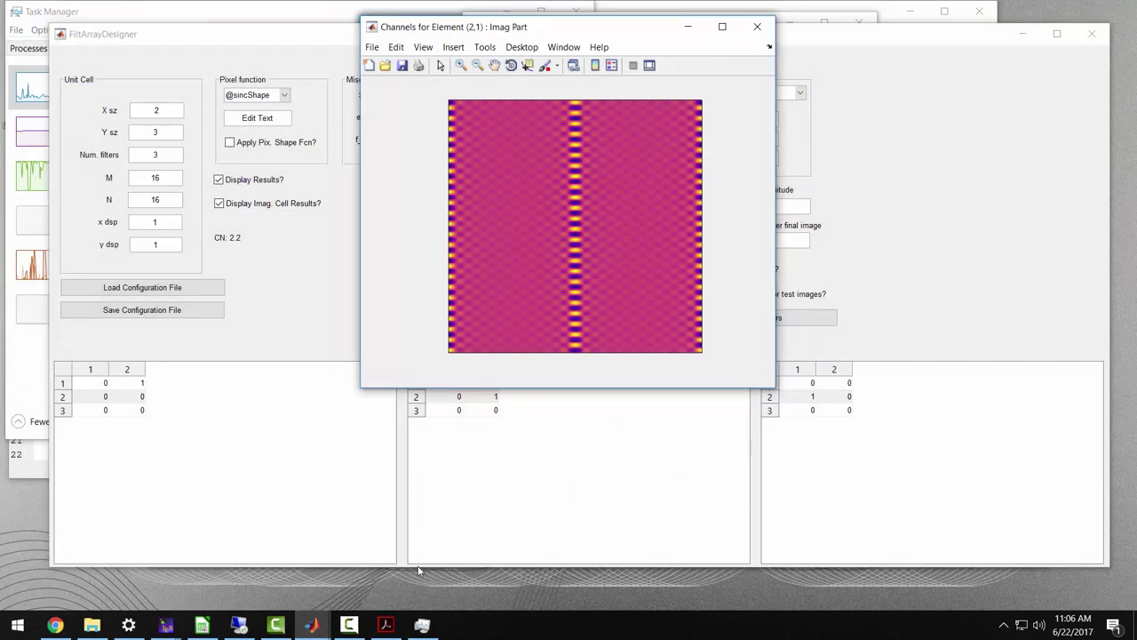
left_click_drag(591, 33, 897, 27)
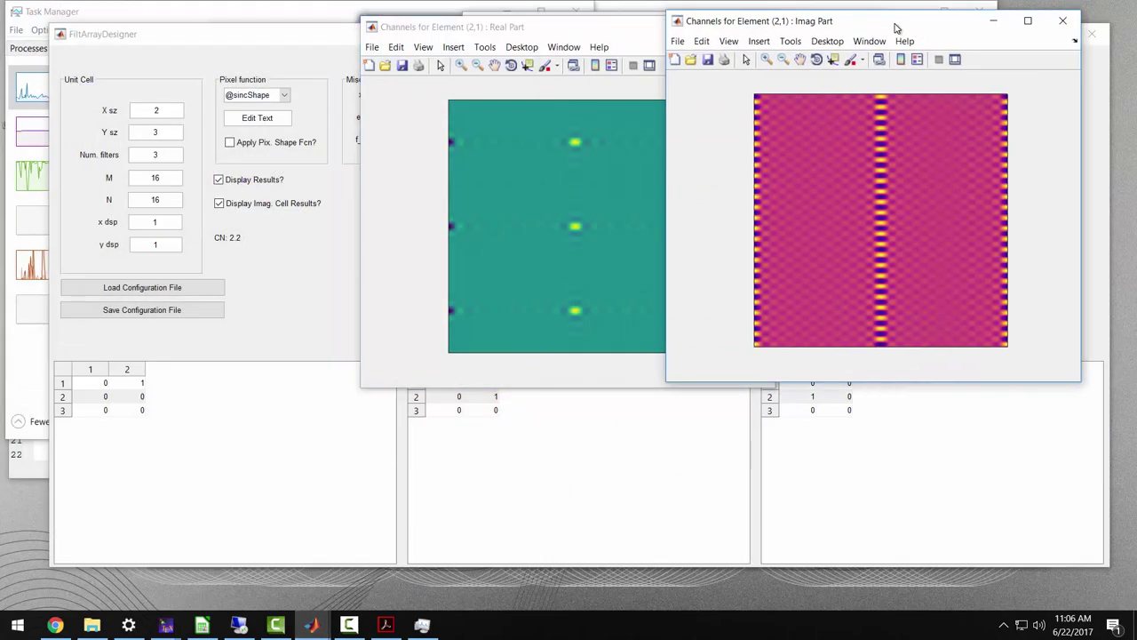
left_click(626, 26)
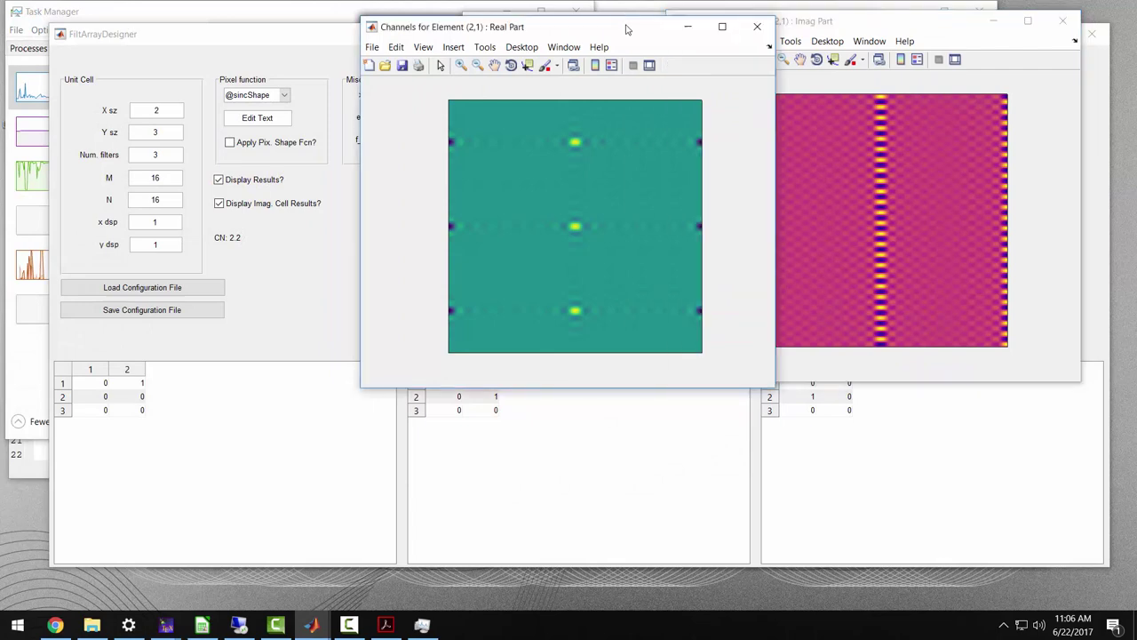
left_click_drag(626, 31, 531, 37)
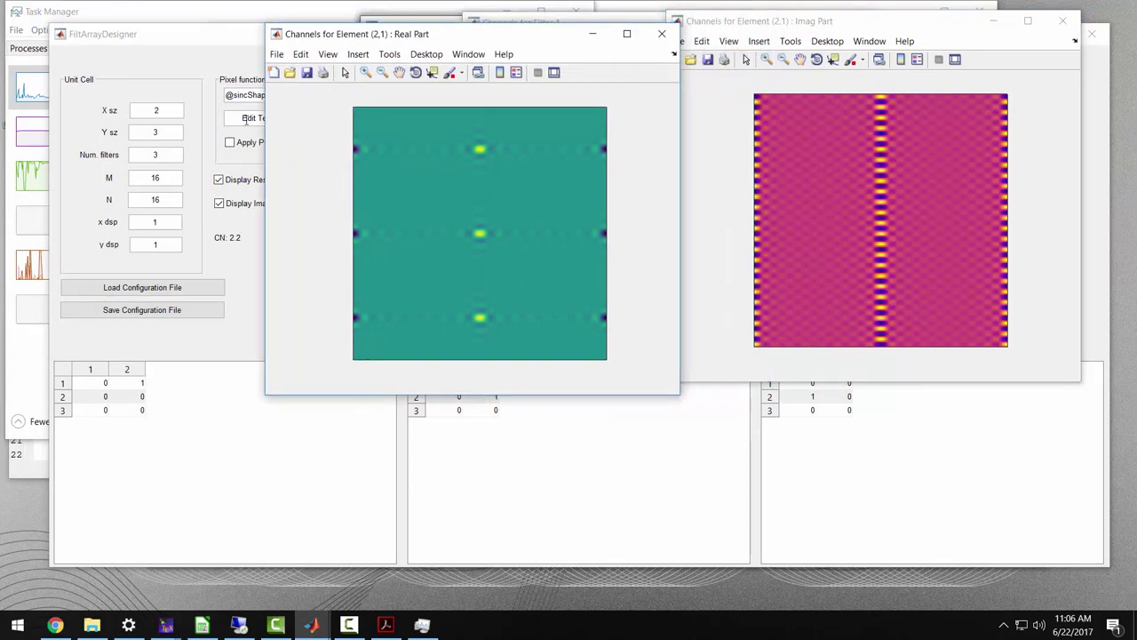
Set the x dsp value to 2 to display the channels of element (2,1)
left_click(186, 229)
left_click(170, 243)
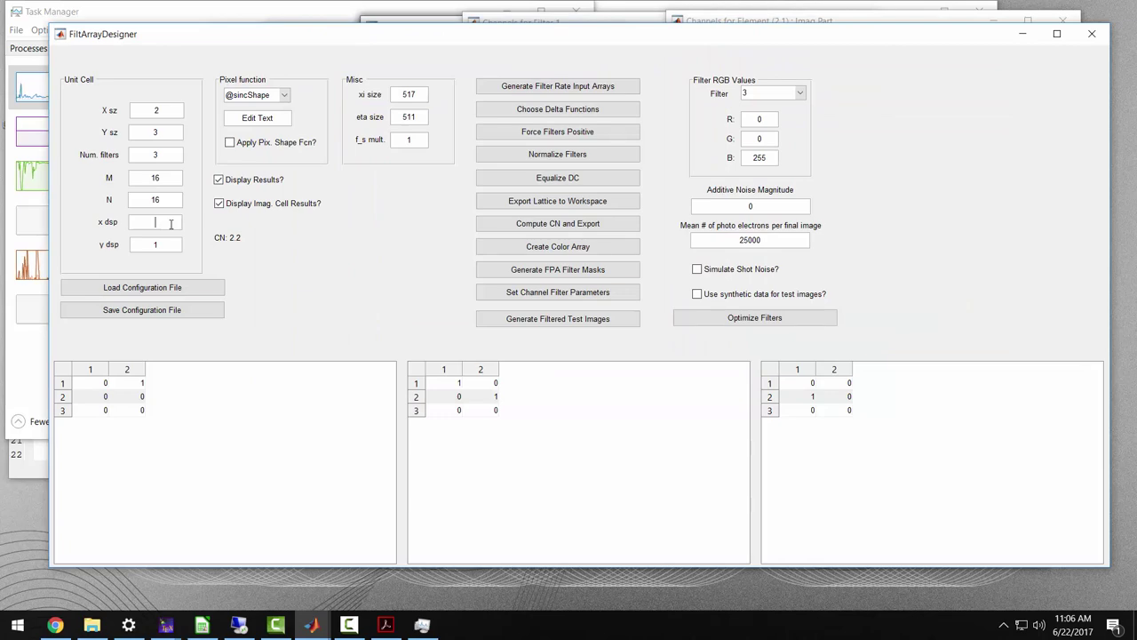
key("Return")
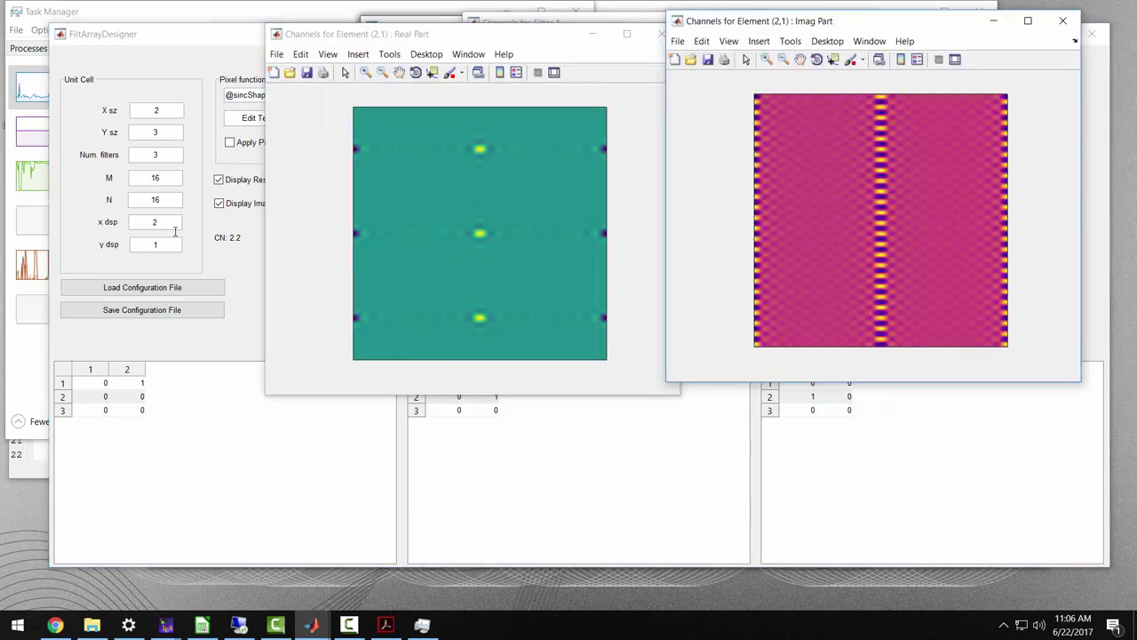
Display the channels of element (1,1) by setting x dsp to 1, and move its real part figure clear of the imaginary one
left_click(172, 227)
key("BackSpace")
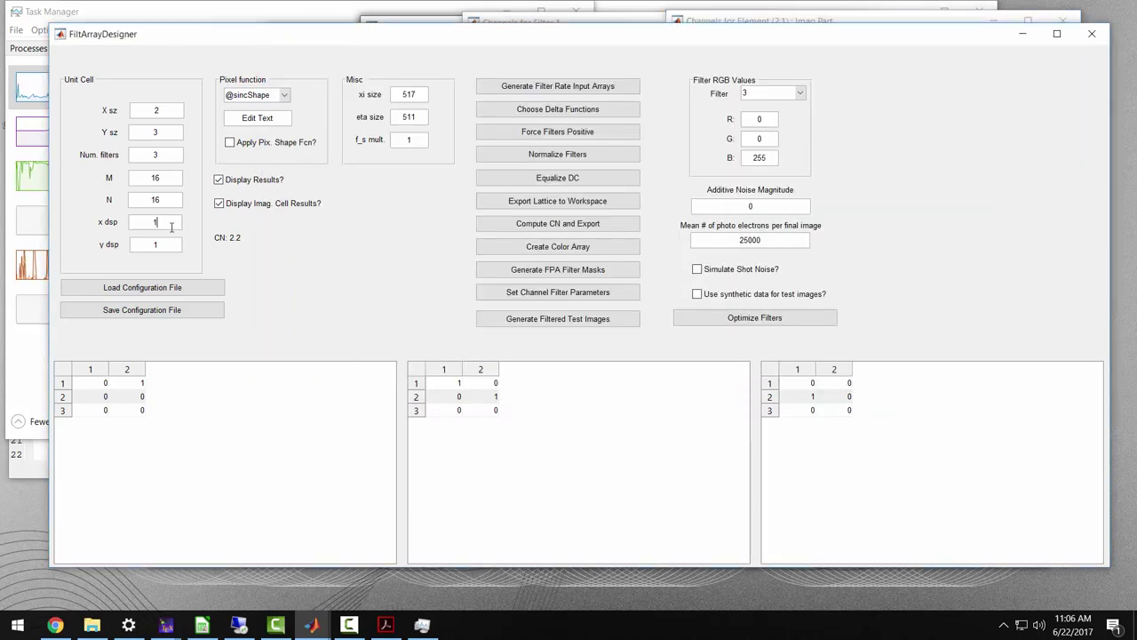
key("Return")
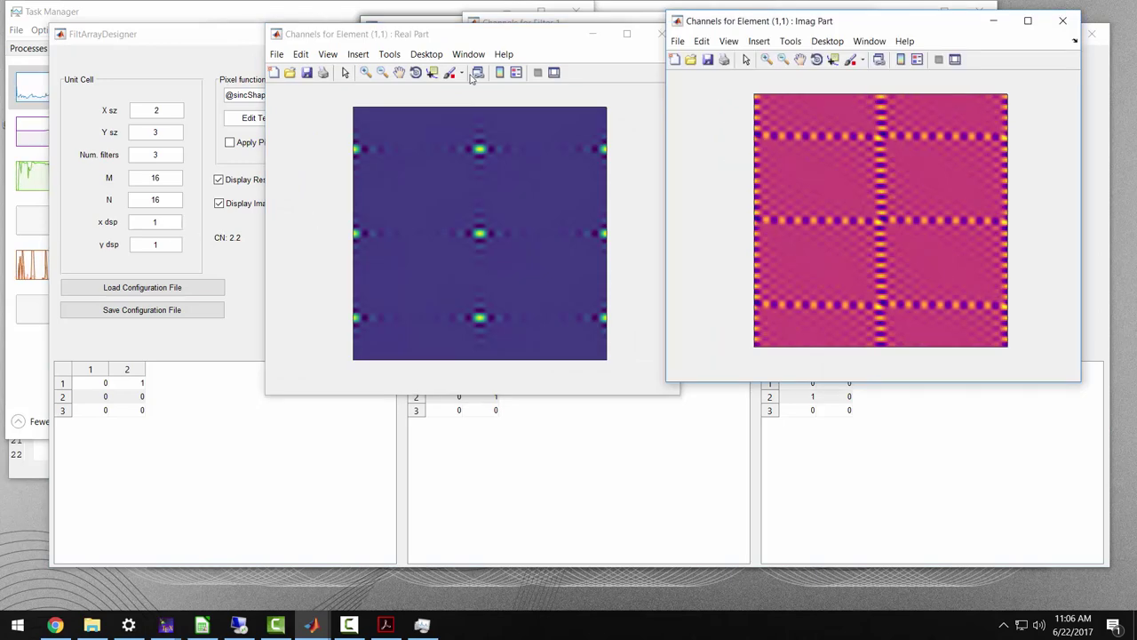
left_click(511, 36)
left_click_drag(511, 37, 487, 32)
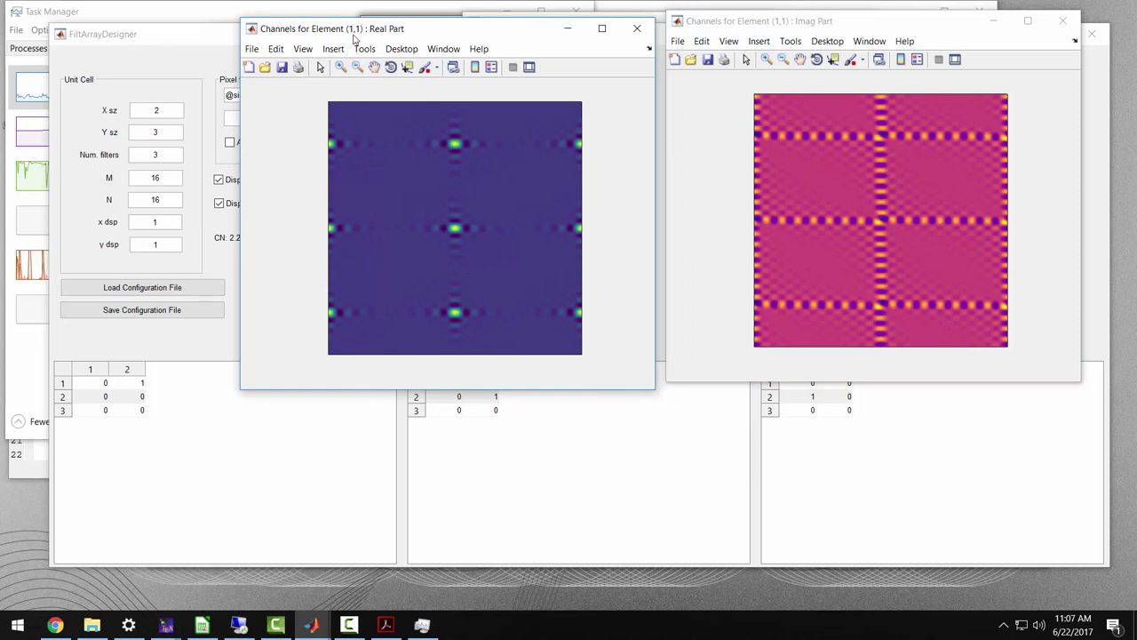
left_click(156, 241)
type("1")
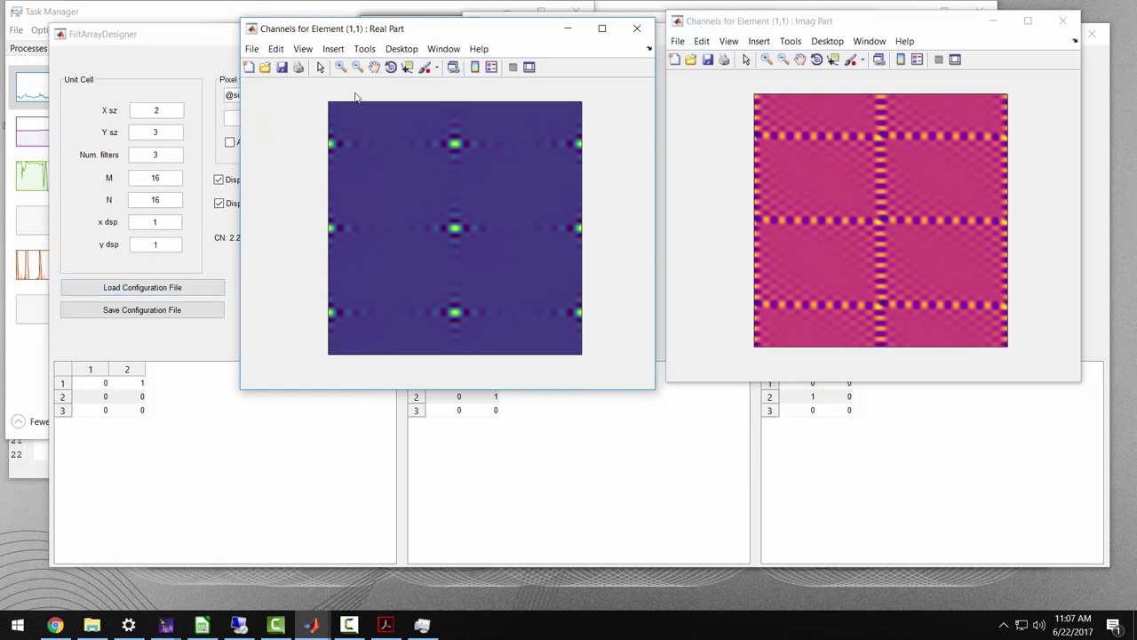
Place a data tip on the upper central peak of the element (1,1) real part and nudge it to X 0, Y 0.3333
left_click(408, 68)
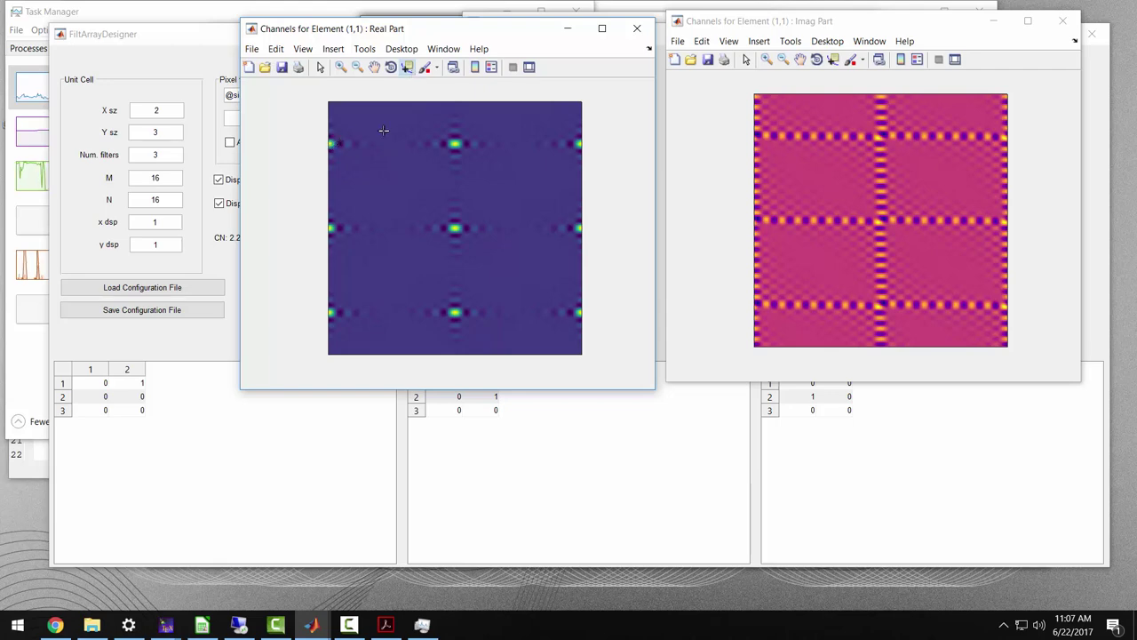
left_click(454, 143)
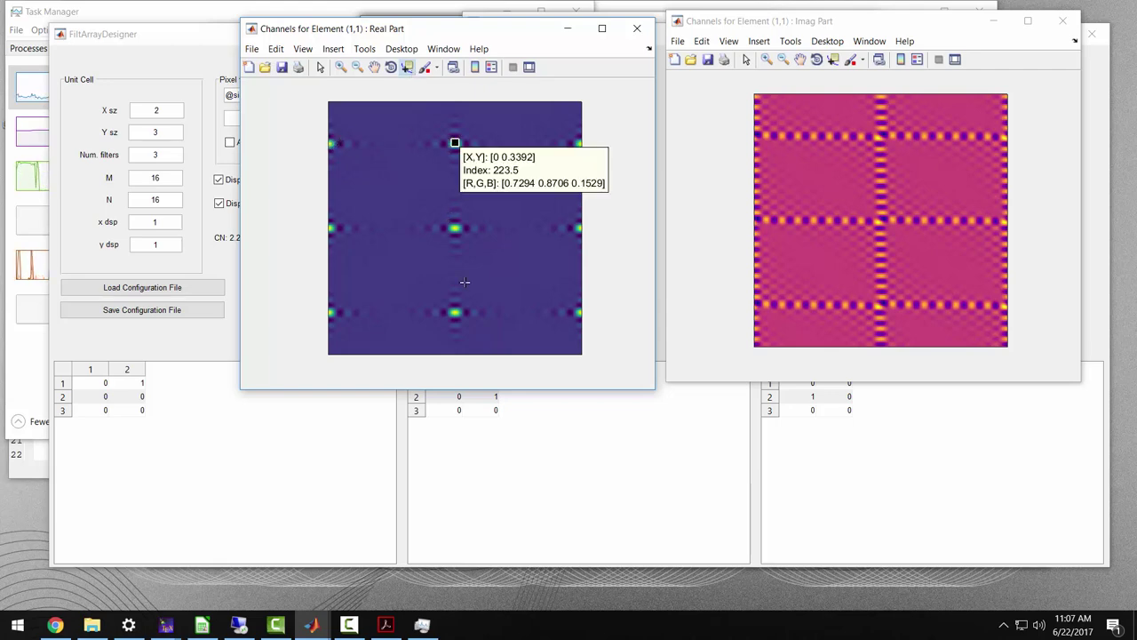
key("Left")
key("Down")
key("Down")
key("Down")
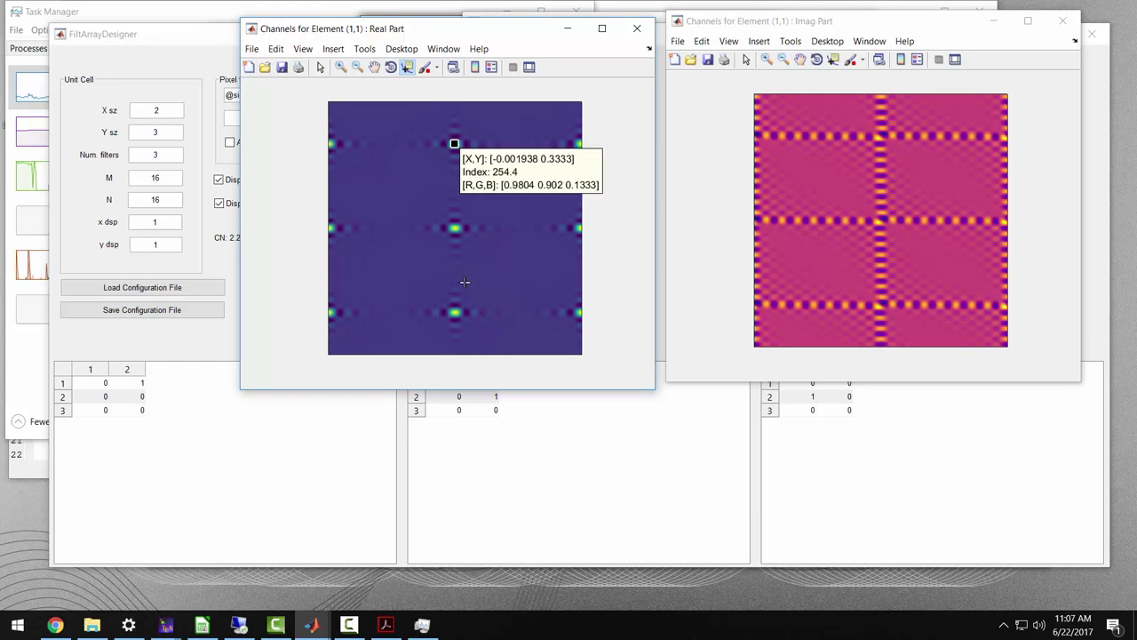
key("Right")
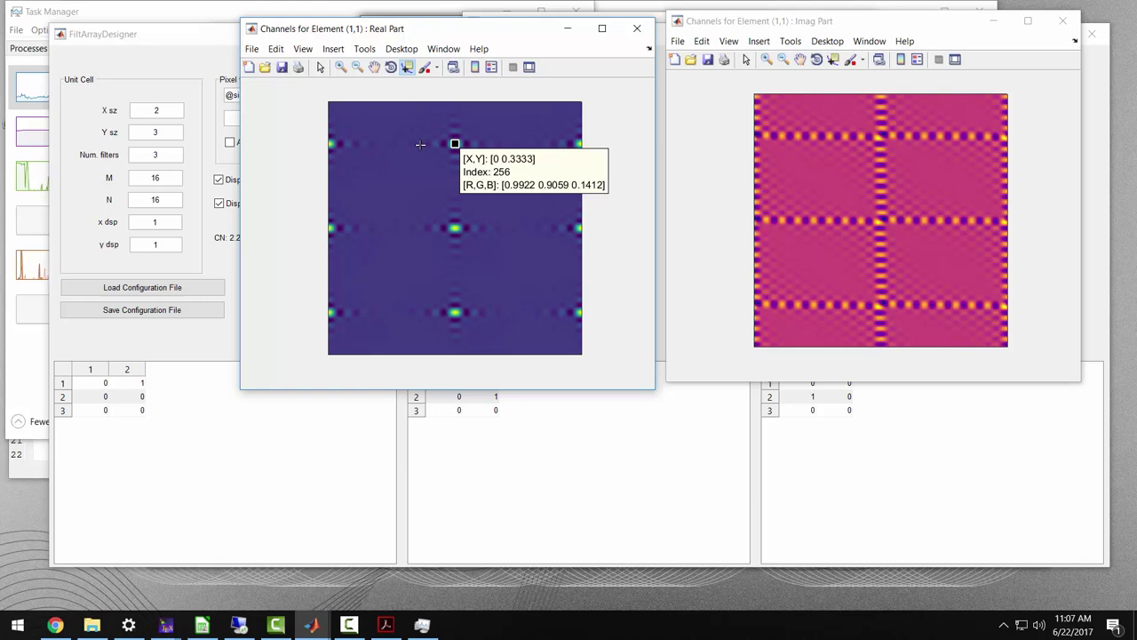
Move the element (1,1) real part figure aside, return to the filter array designer and open the delta function editor
left_click_drag(498, 30, 708, 57)
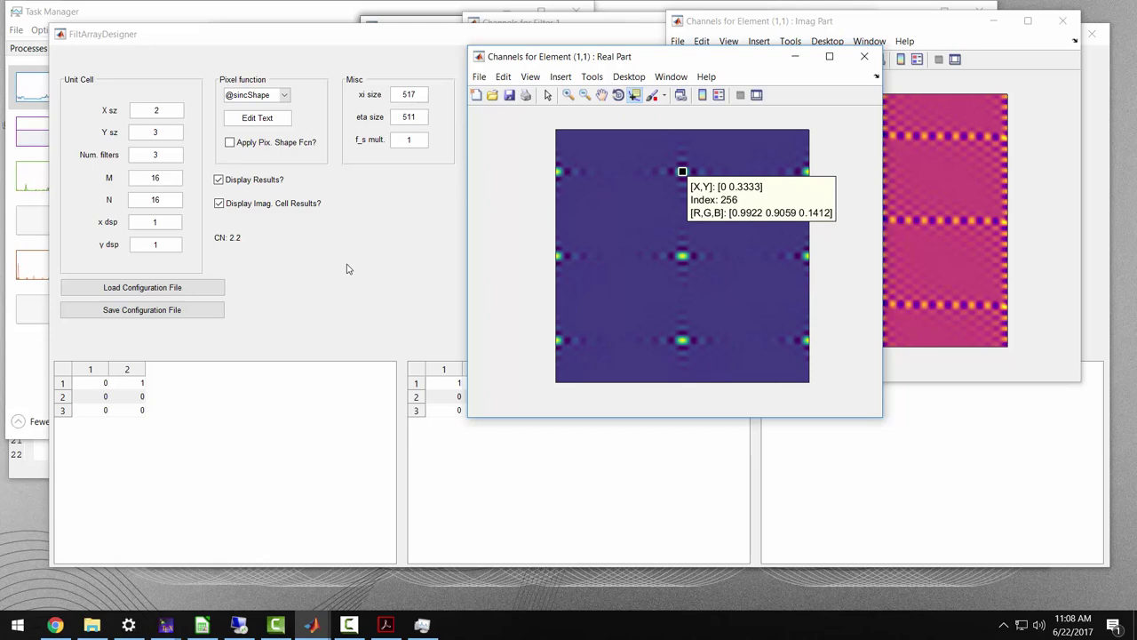
left_click(389, 215)
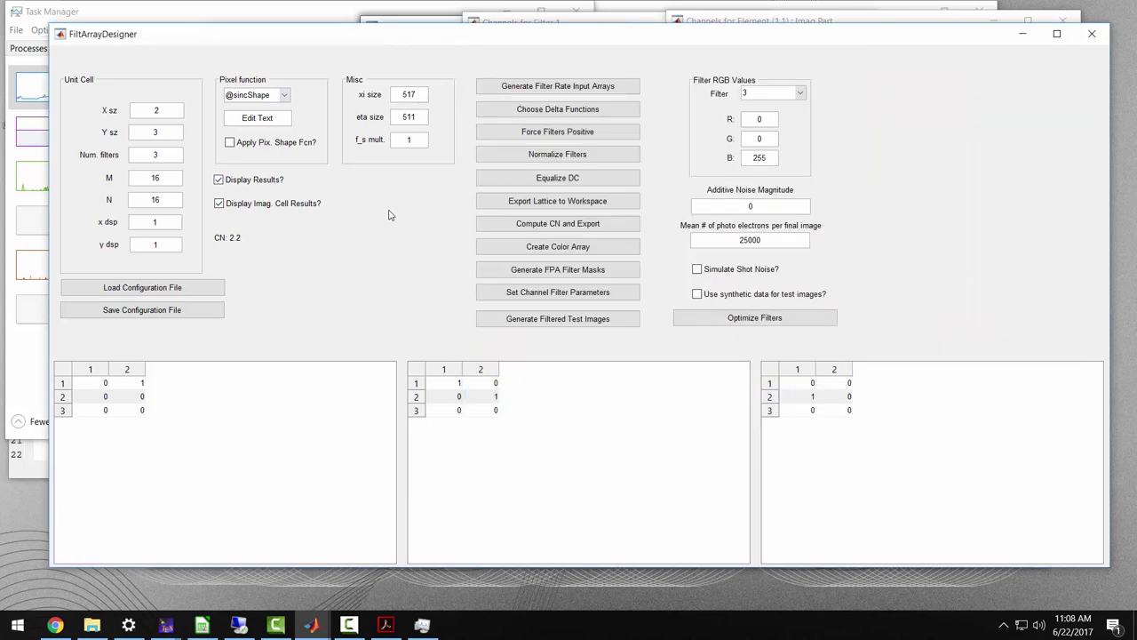
left_click(563, 110)
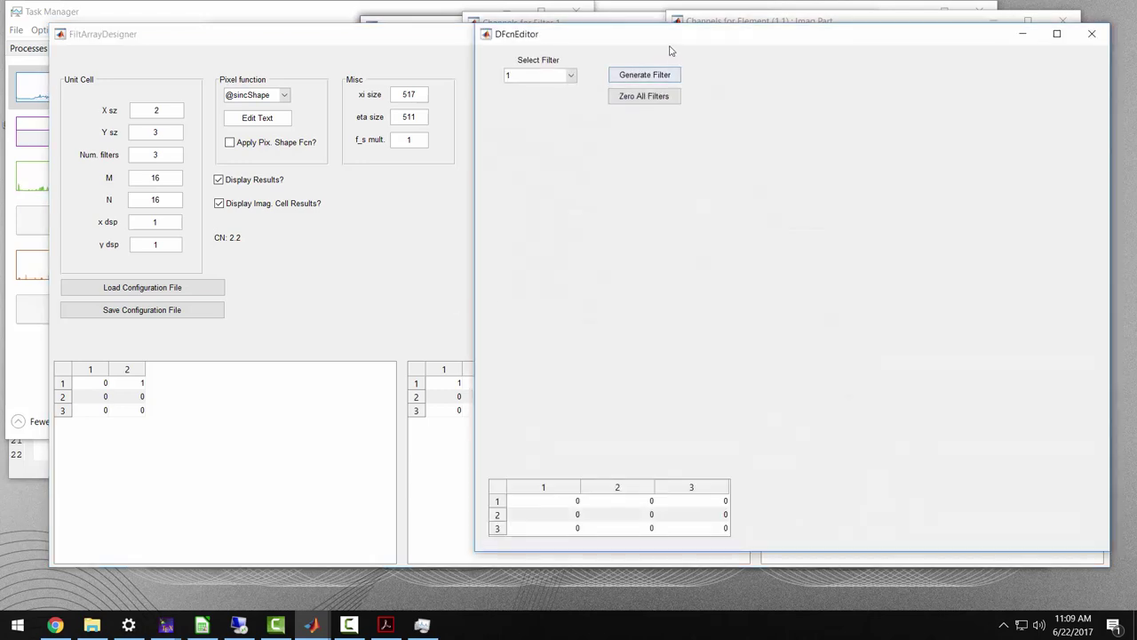
mouse_move(671, 49)
left_mouse_down()
mouse_move(665, 36)
mouse_move(670, 49)
left_mouse_up()
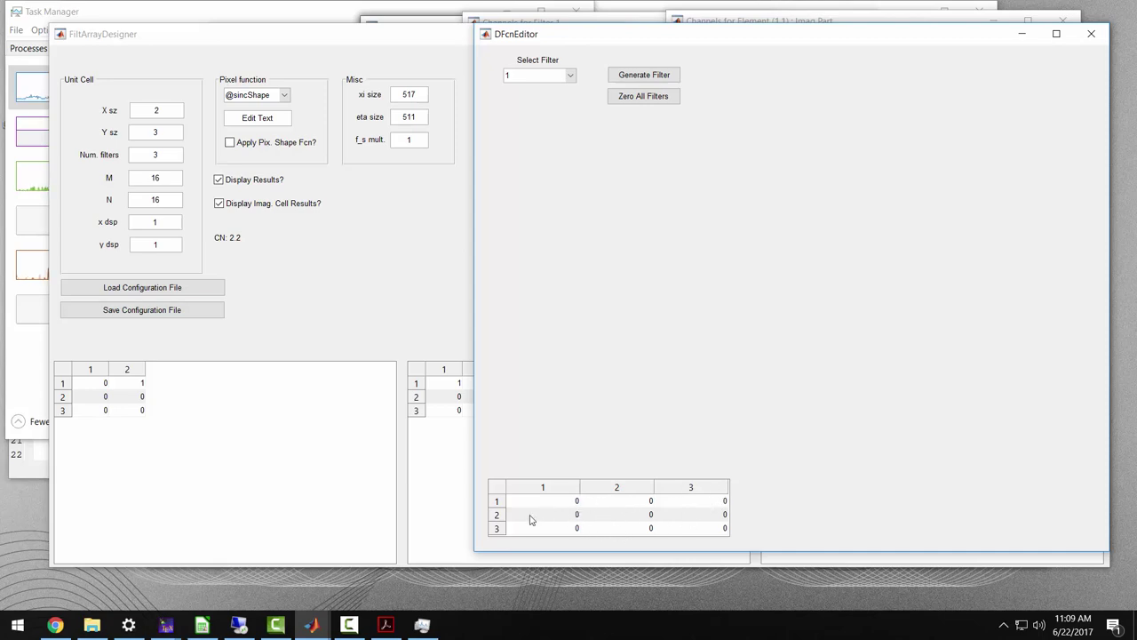
Bring the element (1,1) real part figure forward and place it beside the delta function editor to relate its peaks to the table
left_click(313, 627)
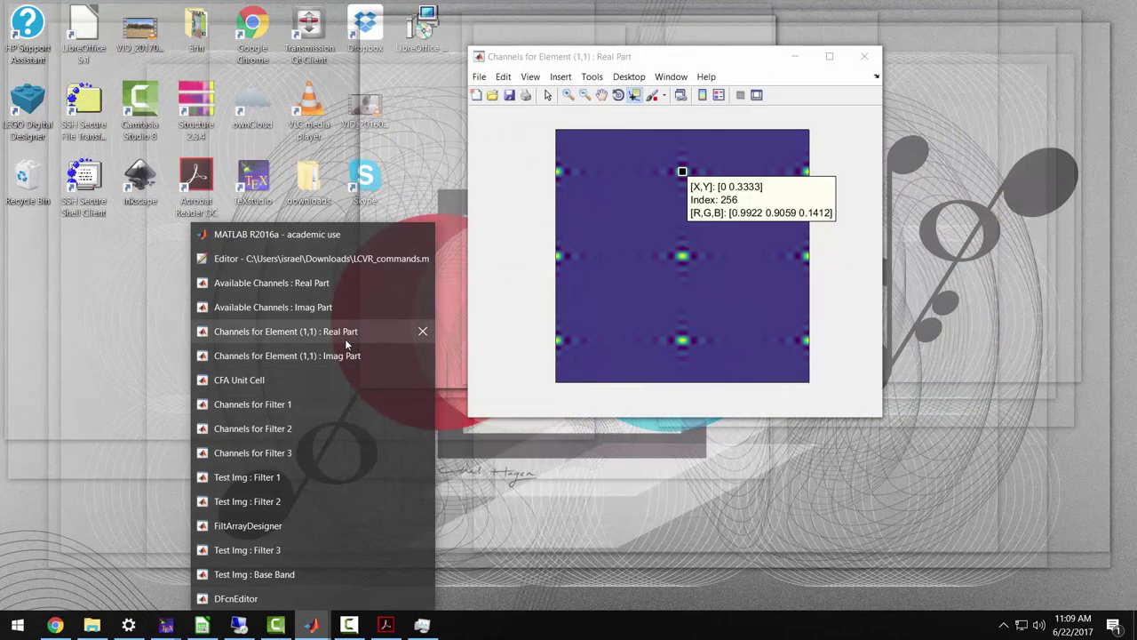
left_click(345, 339)
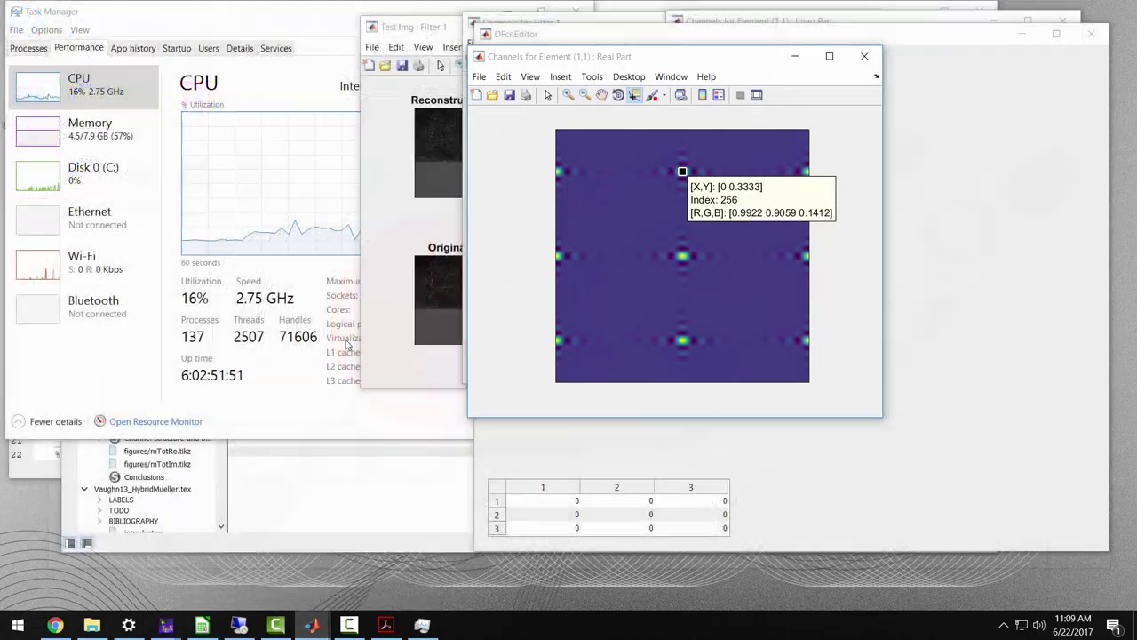
left_click_drag(670, 64, 225, 144)
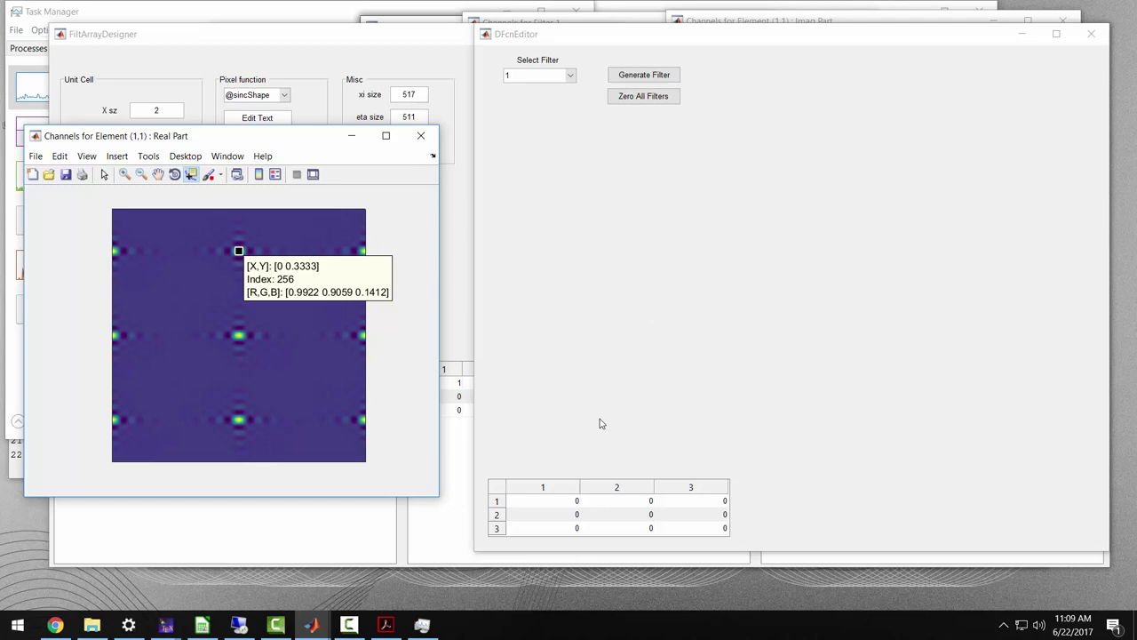
Fill filter 1's delta function table with 1 at the centre and all four corners, generate the filter and view its coefficients
left_click(639, 515)
type("1")
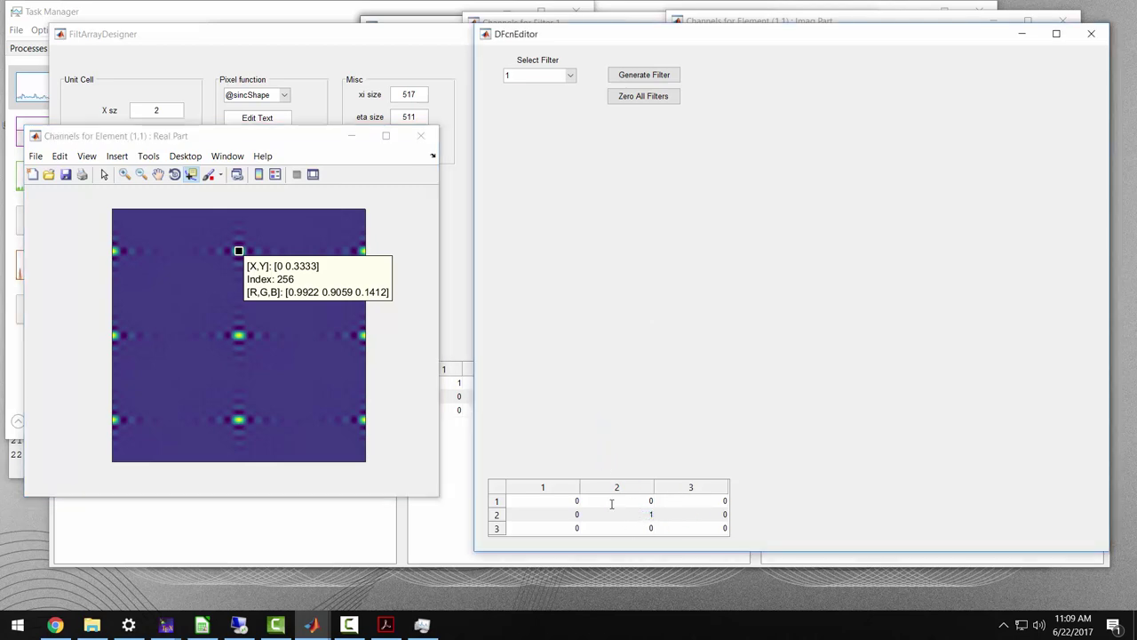
double_click(576, 502)
double_click(721, 502)
double_click(715, 529)
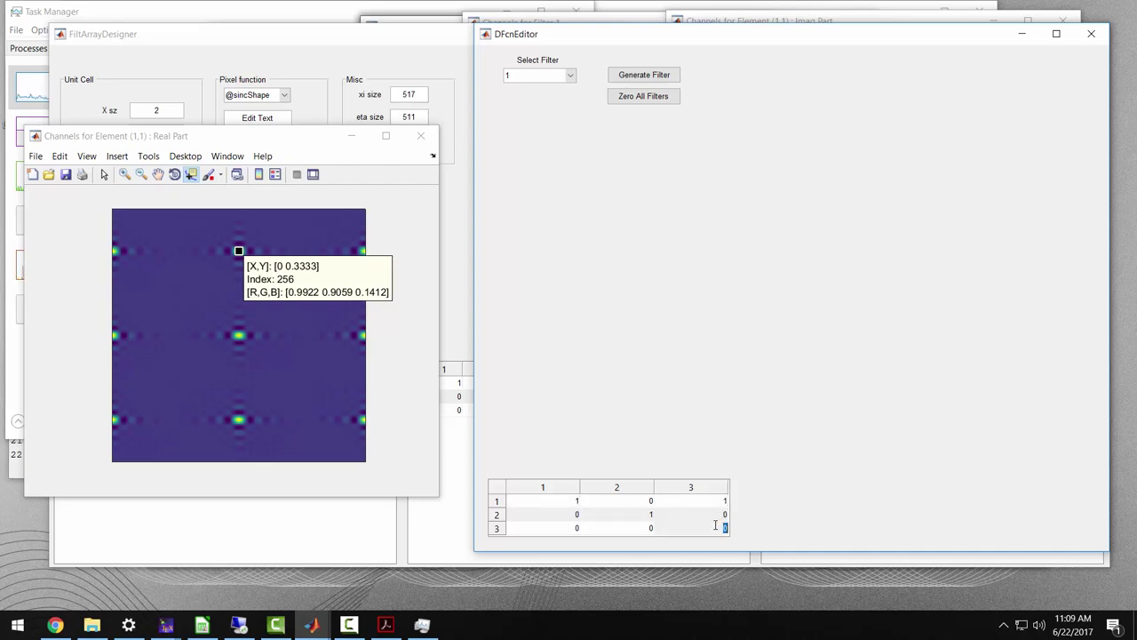
type("1")
double_click(573, 529)
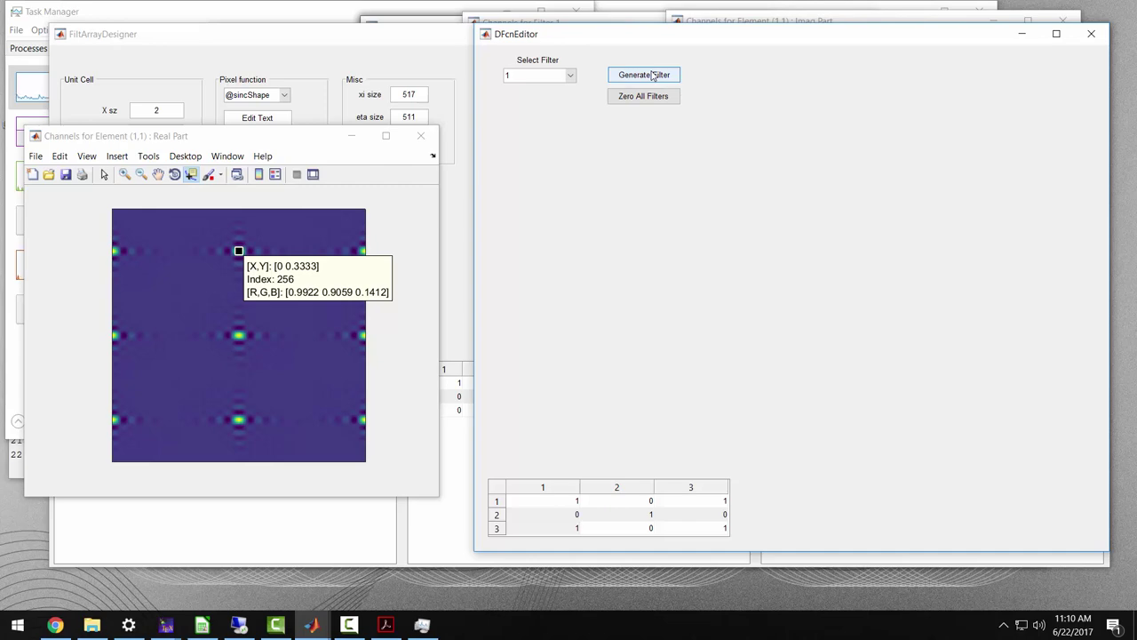
left_click(653, 77)
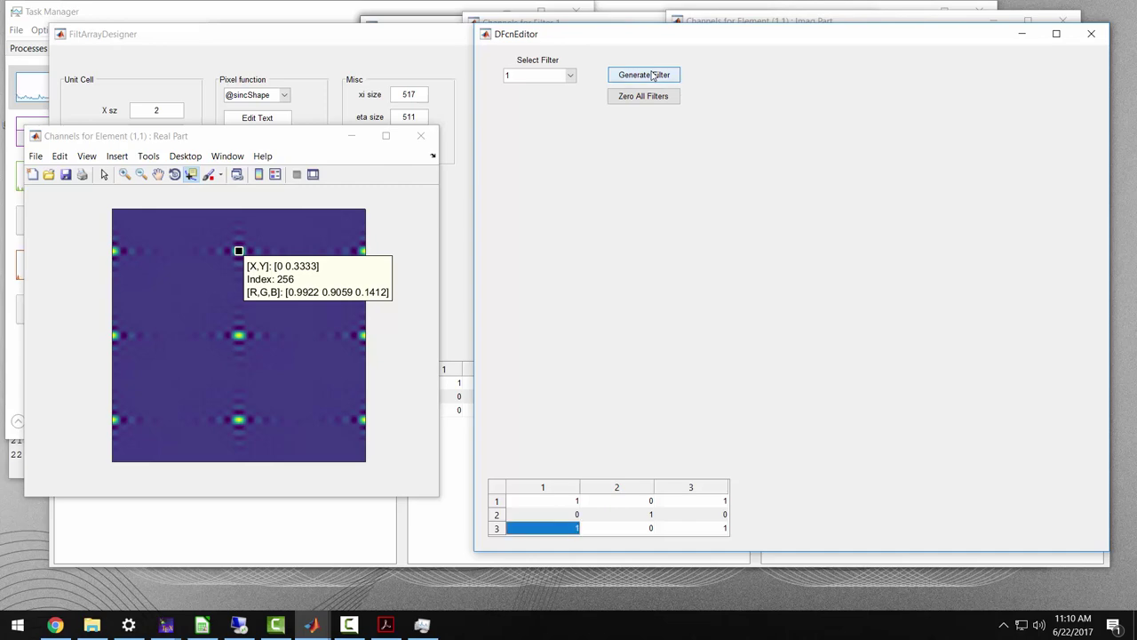
left_click(287, 51)
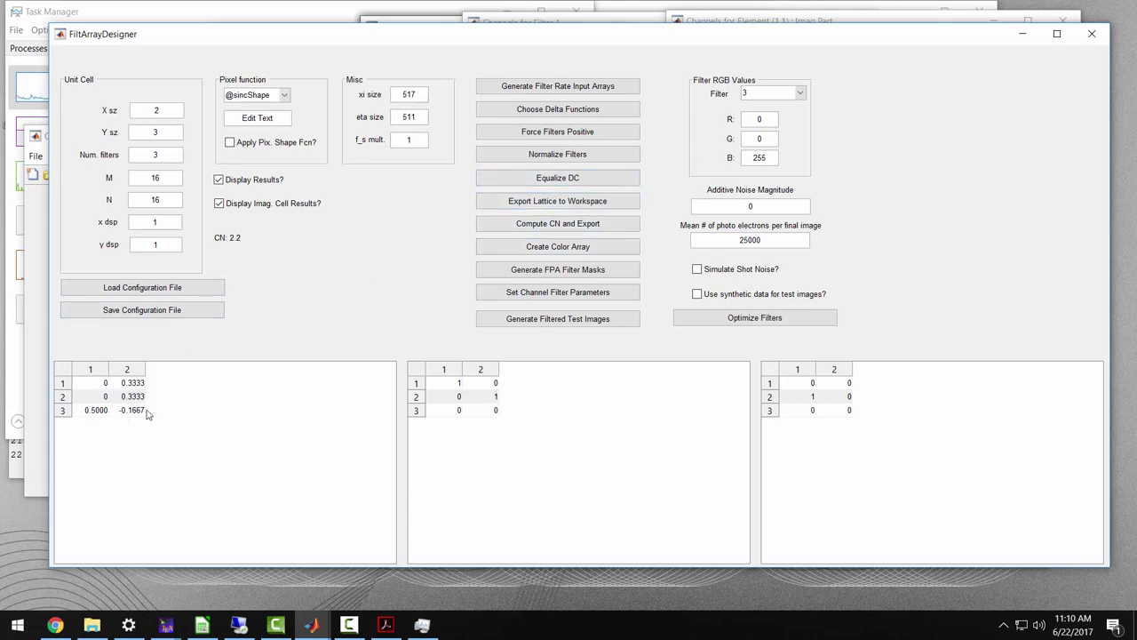
Return to the delta function editor, set filter 2's four corner deltas to -1, generate the filter and view its coefficients
left_click(324, 629)
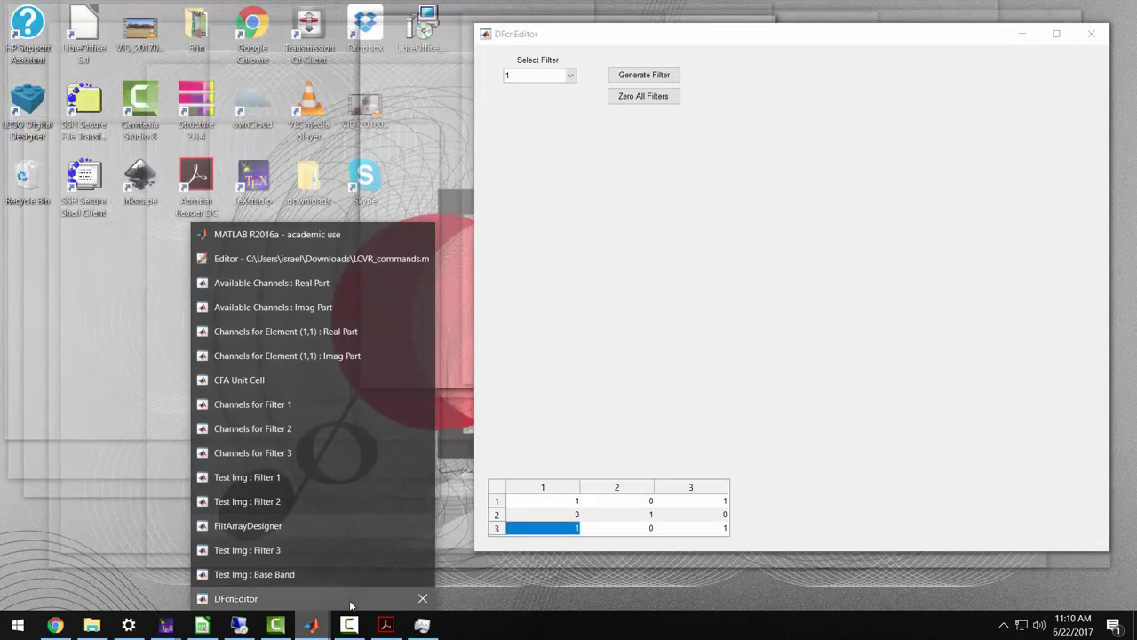
left_click(350, 604)
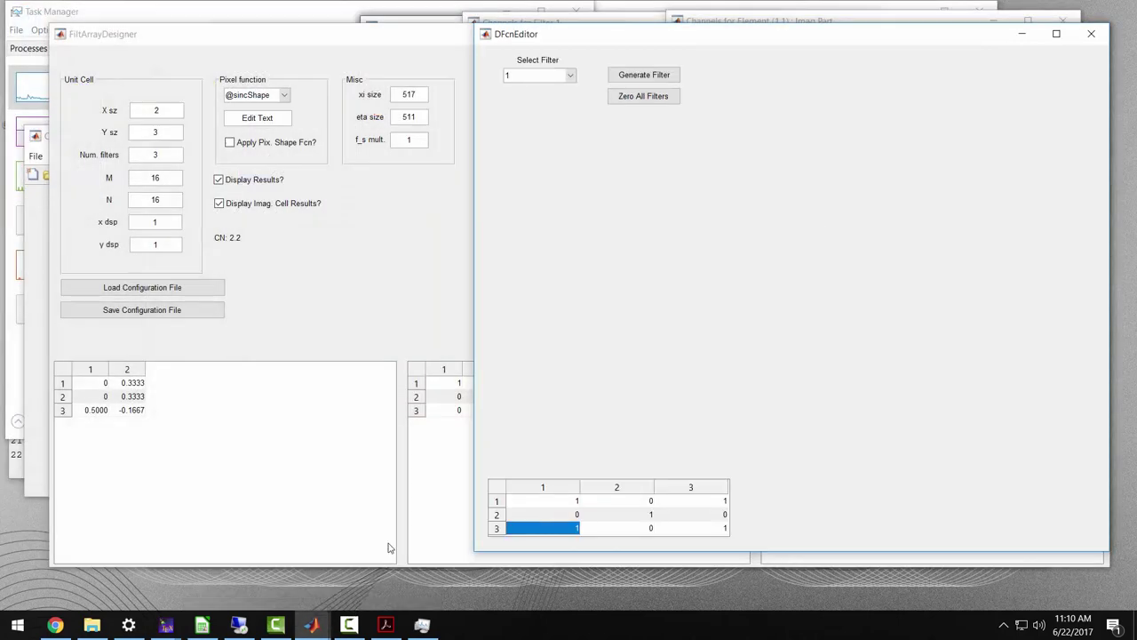
left_click(570, 76)
double_click(568, 498)
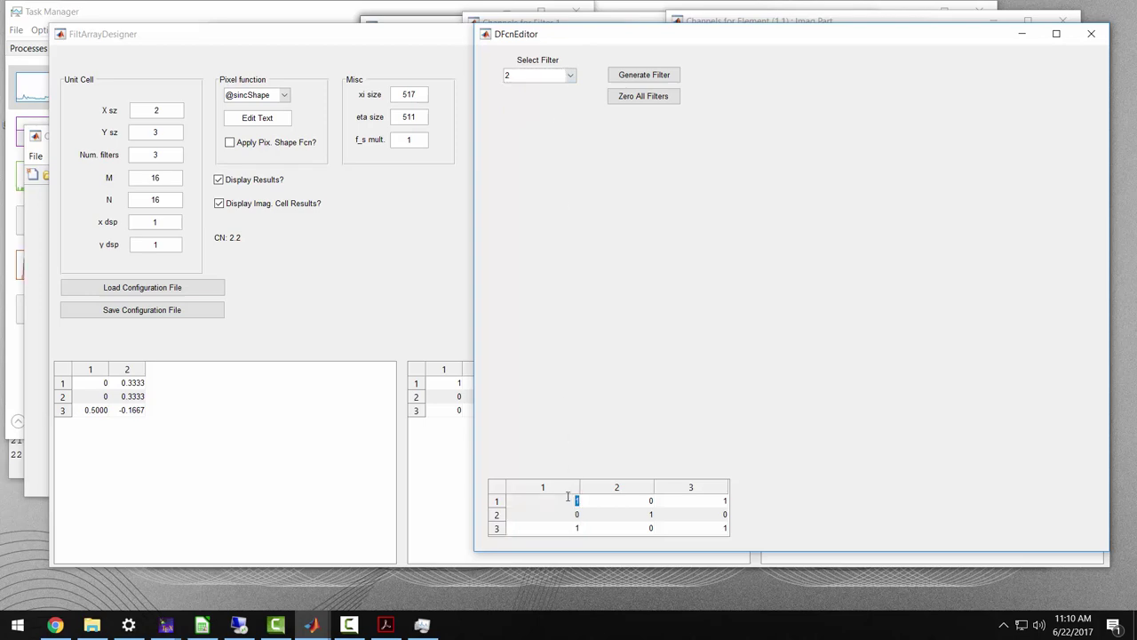
type("-")
double_click(713, 499)
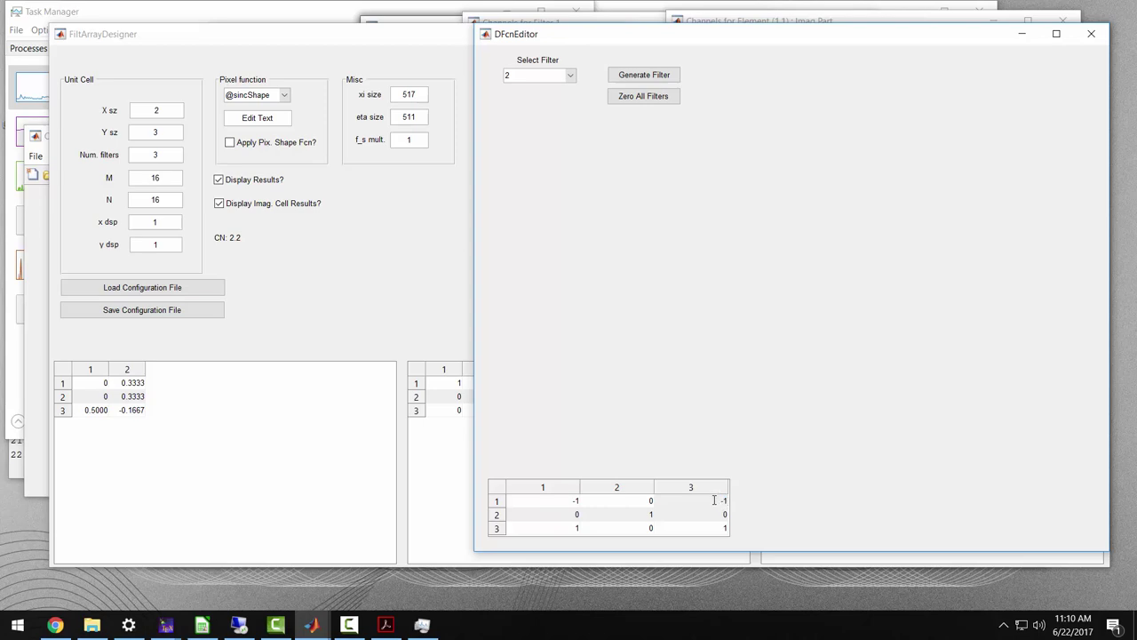
double_click(713, 525)
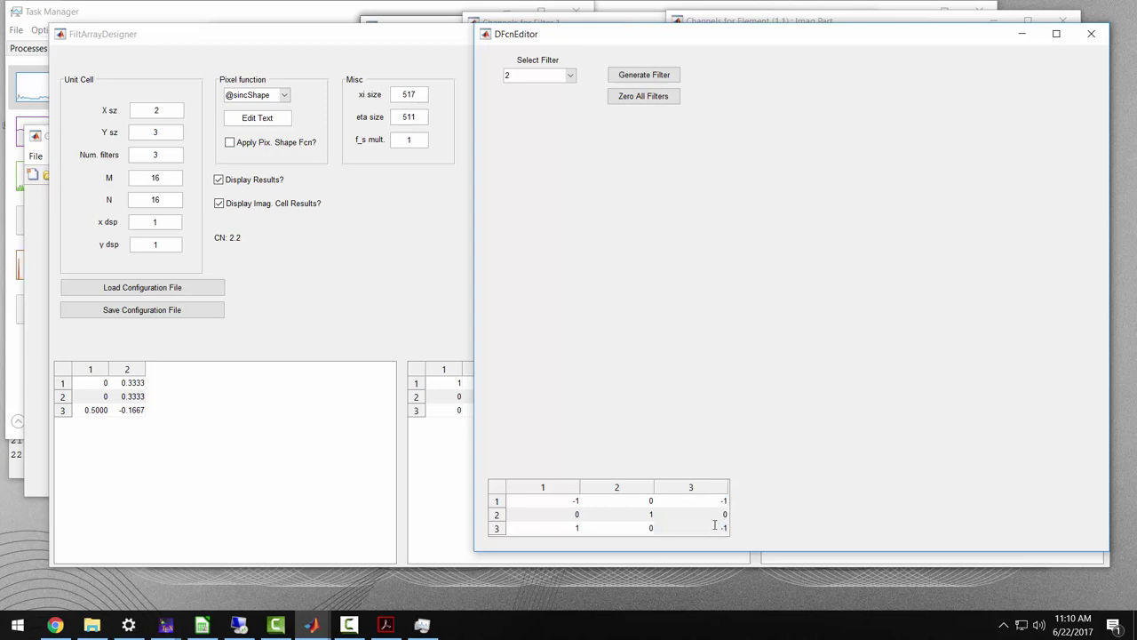
double_click(578, 529)
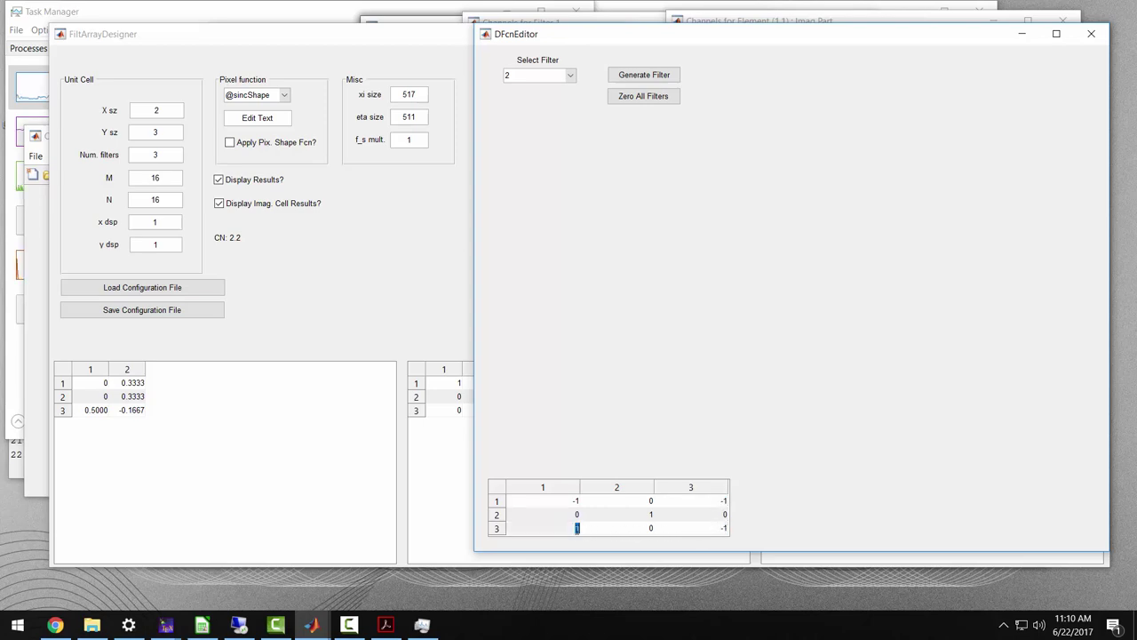
left_click(659, 81)
left_click(412, 288)
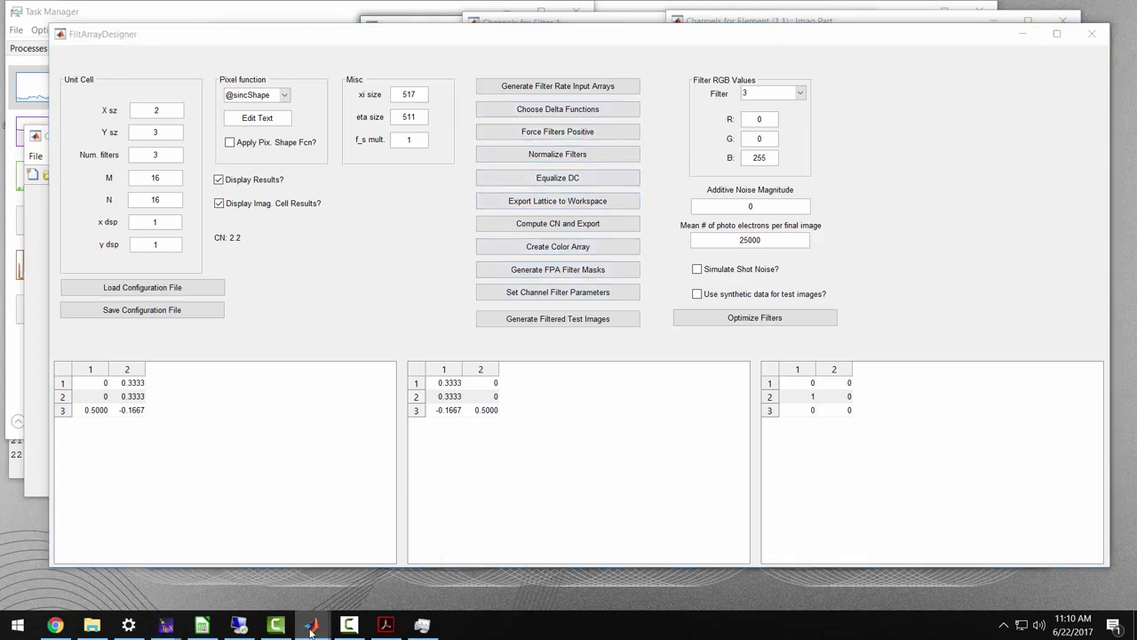
Select filter 3 in the delta function editor and examine the imaginary part of the available channels
mouse_move(309, 627)
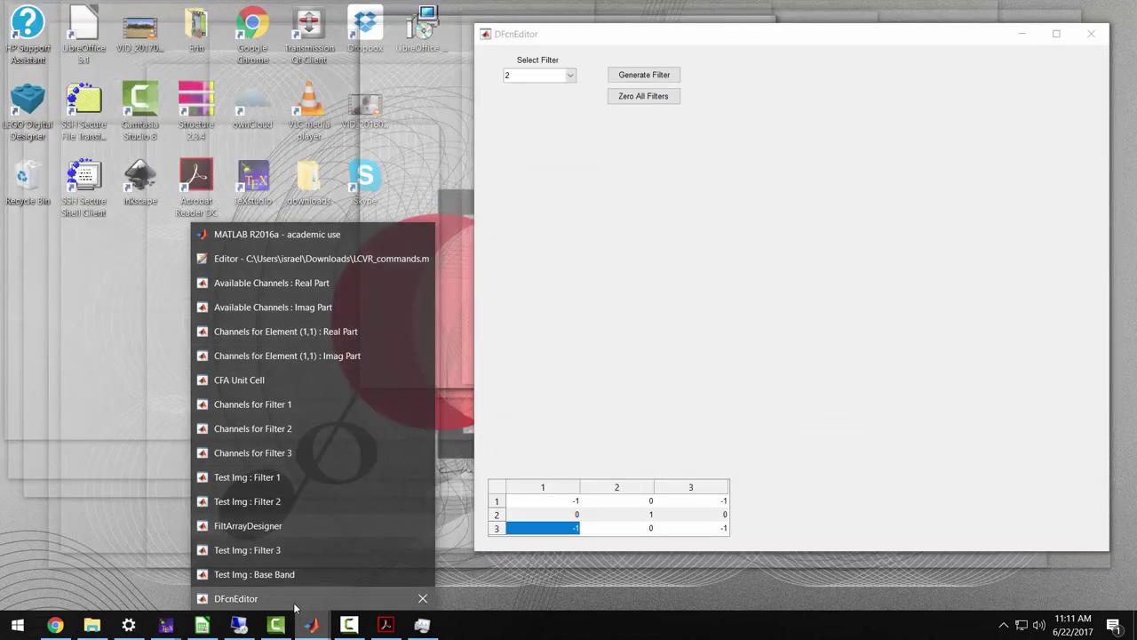
left_click(294, 600)
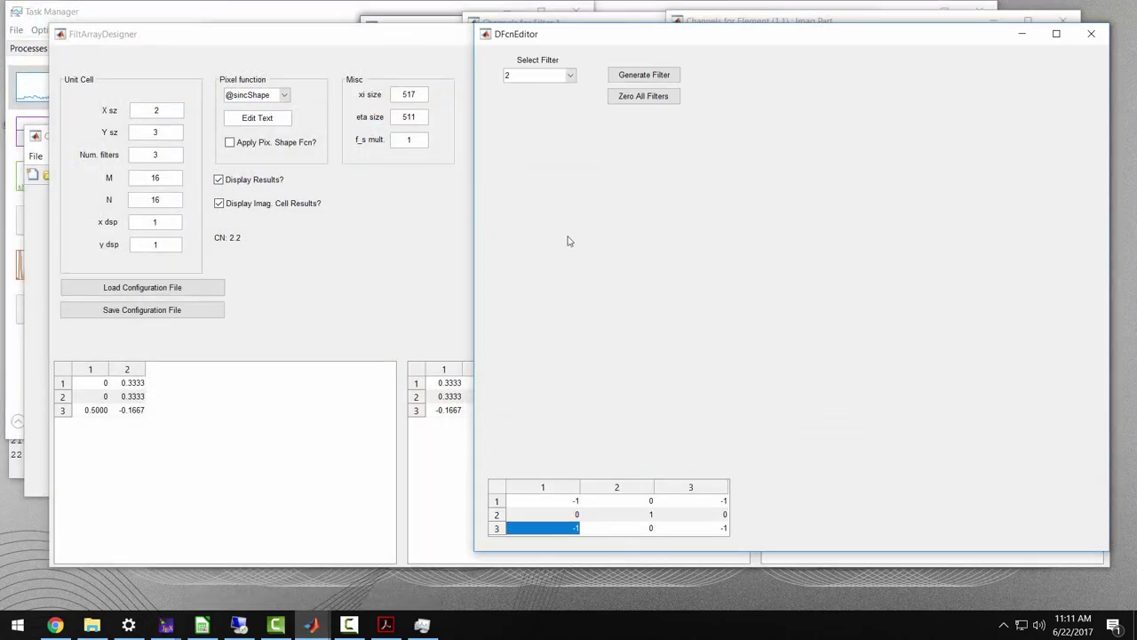
left_click(572, 80)
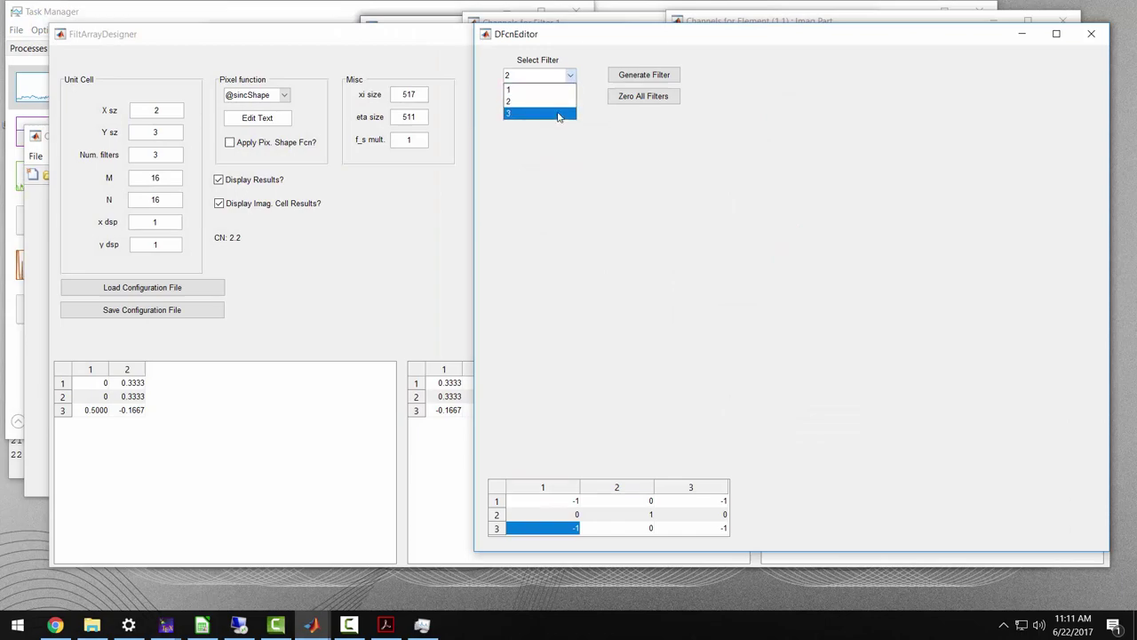
left_click(555, 112)
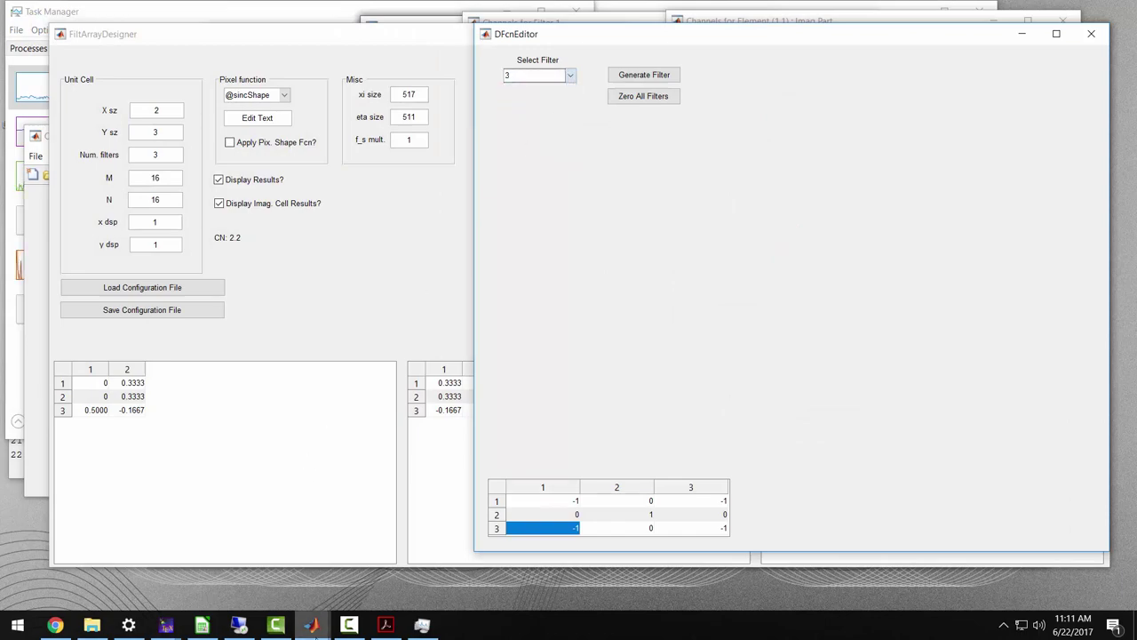
left_click(311, 624)
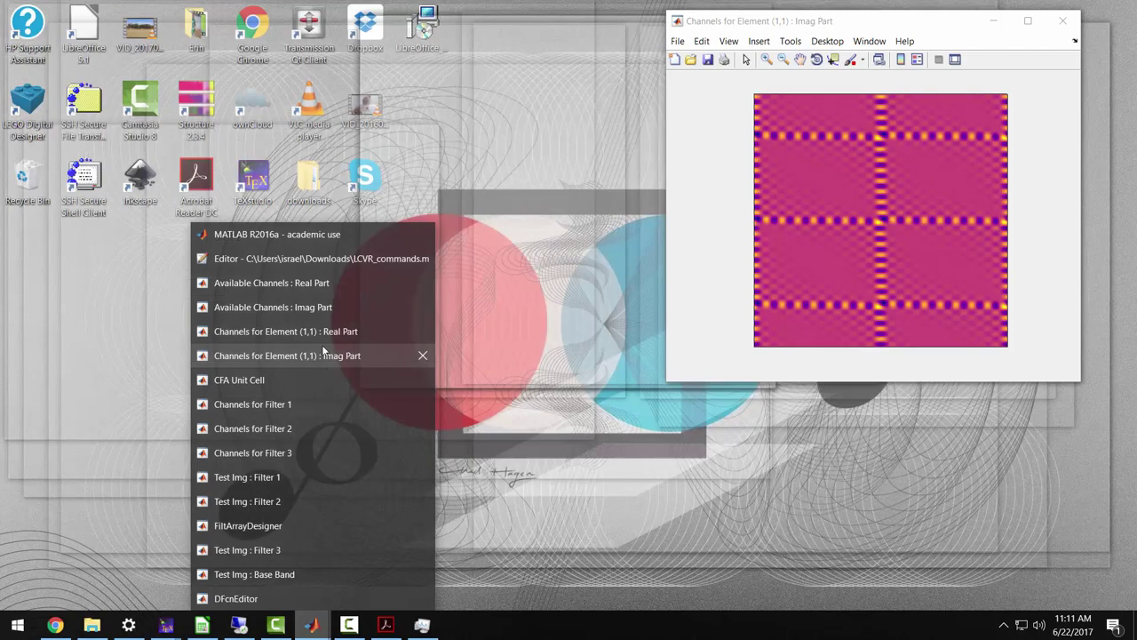
left_click(324, 310)
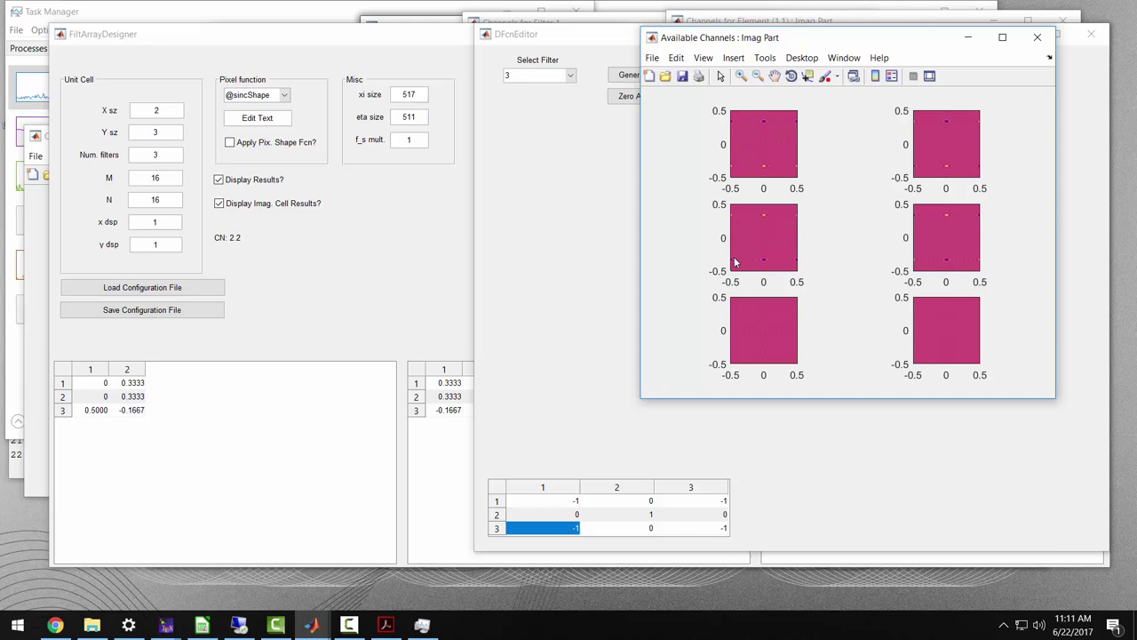
left_click(600, 315)
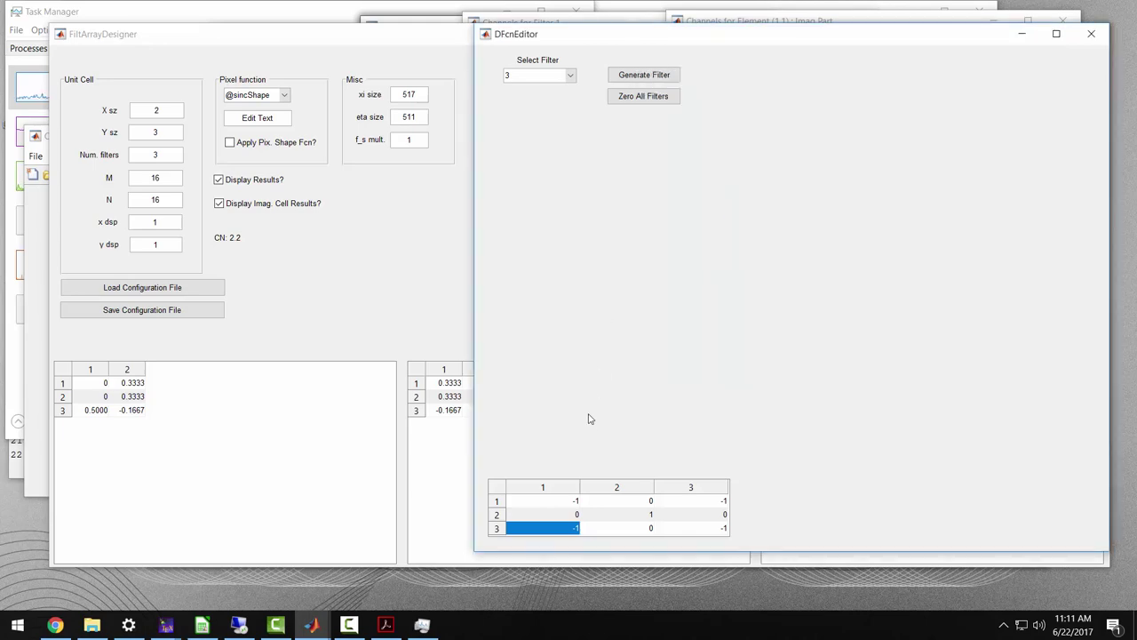
Set filter 3's corner deltas to -i in row 1 and i in row 3, and generate the filter
double_click(576, 501)
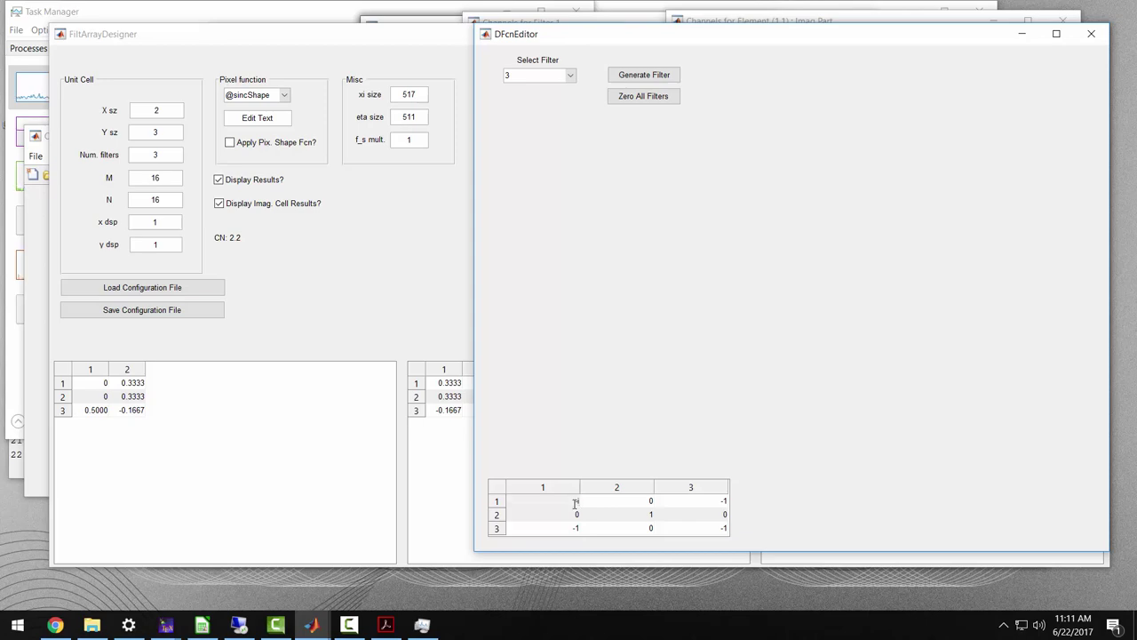
double_click(685, 502)
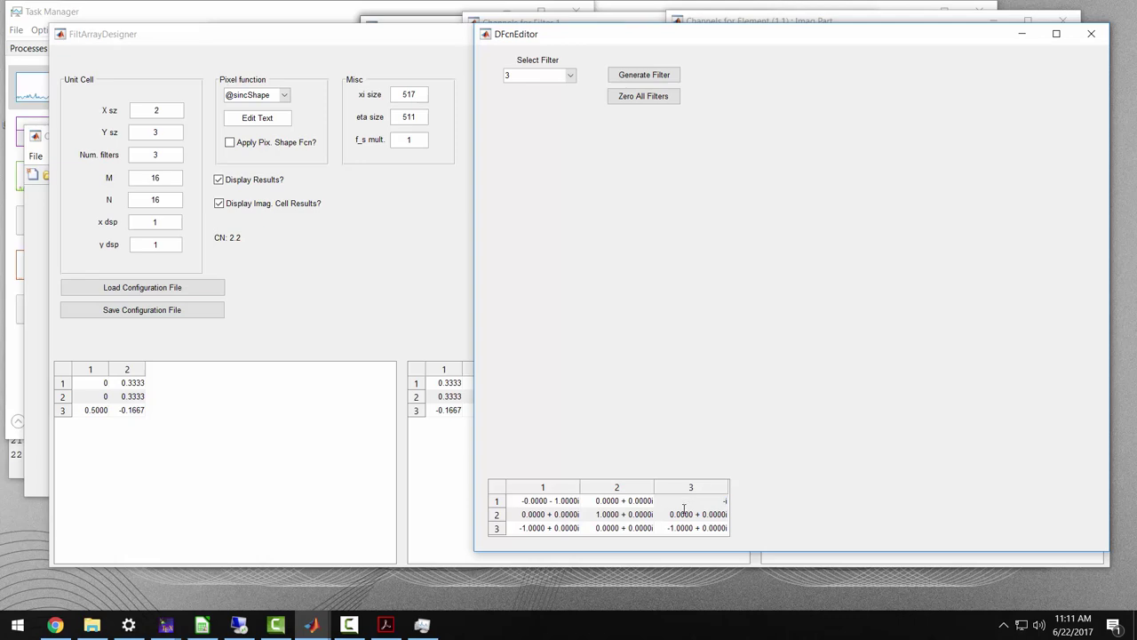
type("-i")
double_click(679, 528)
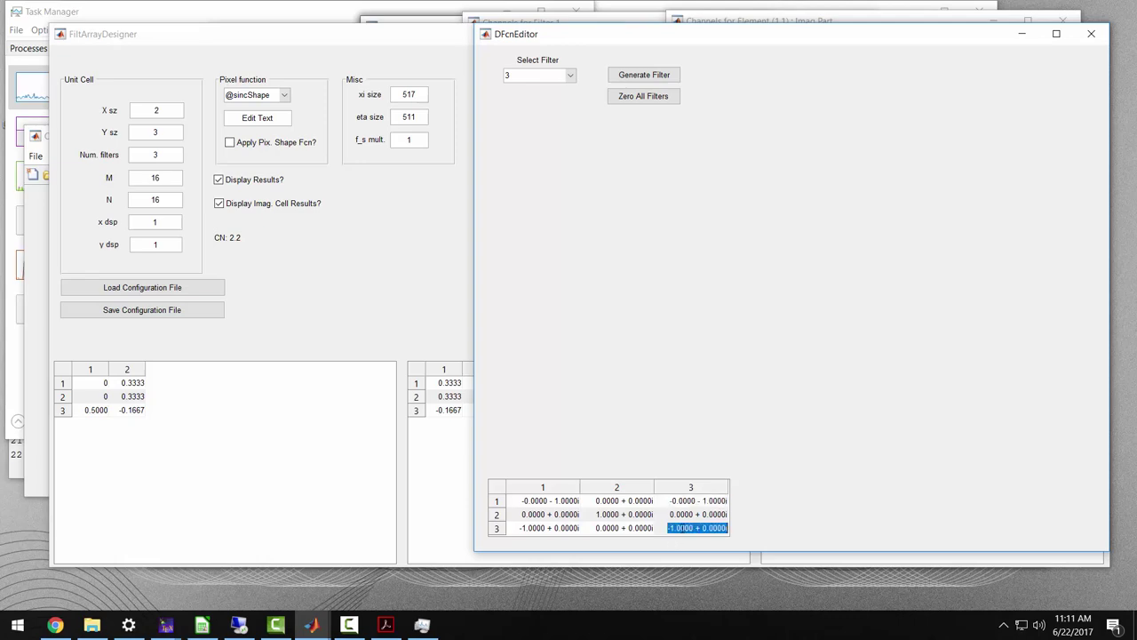
key("BackSpace")
double_click(544, 527)
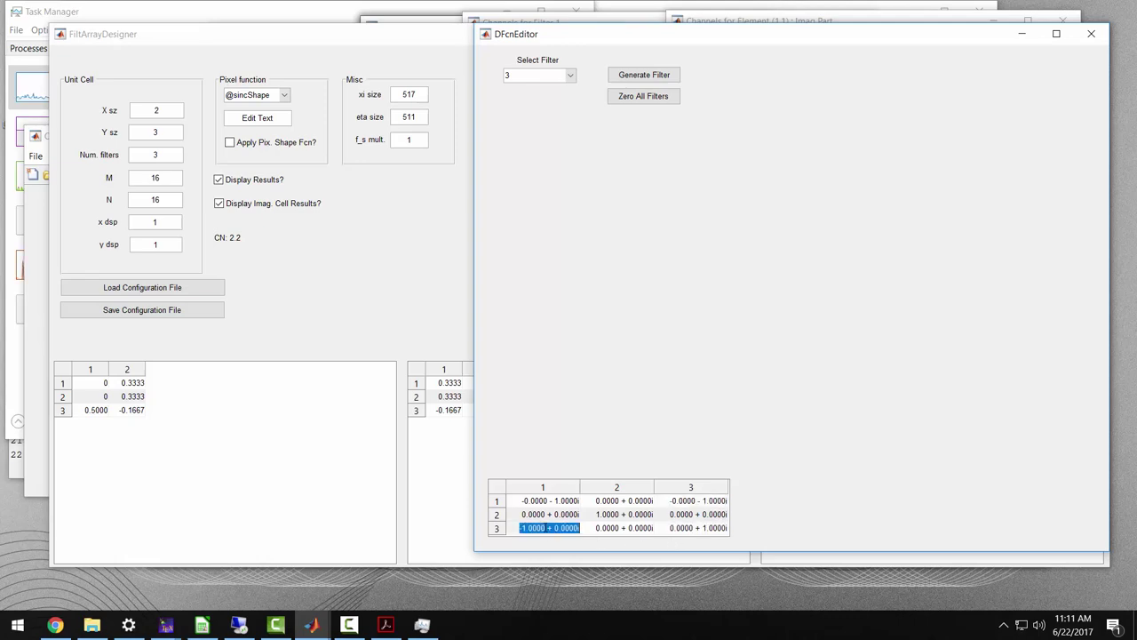
key("BackSpace")
type("i")
left_click(598, 368)
left_click(645, 76)
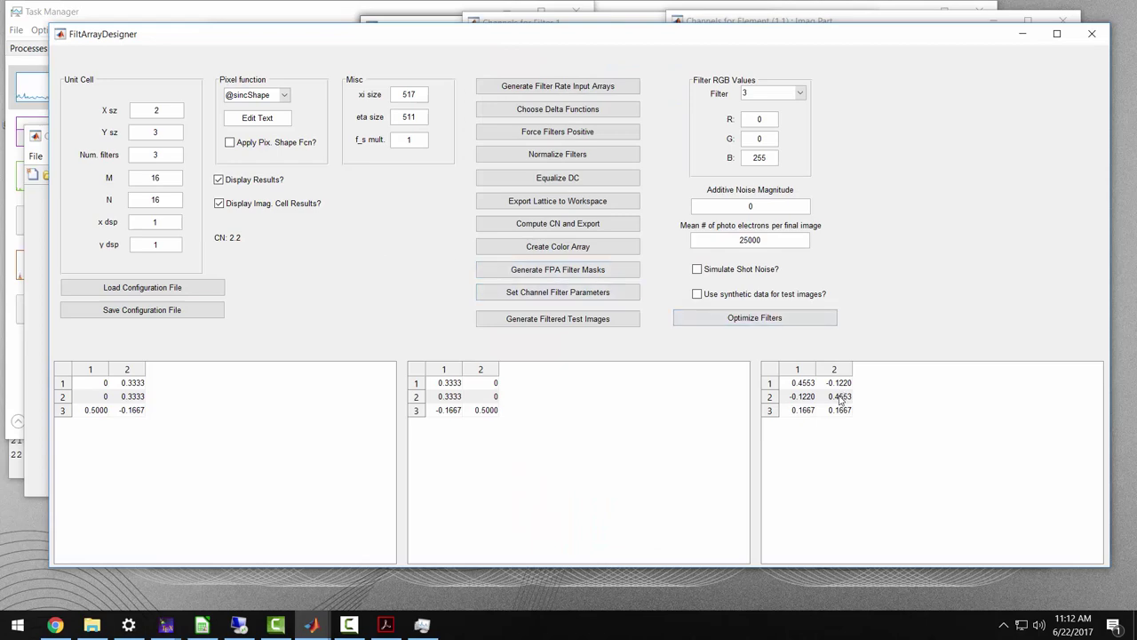
Force the three filters positive, equalize their DC, and return to the designer to view the coefficients
left_click(620, 138)
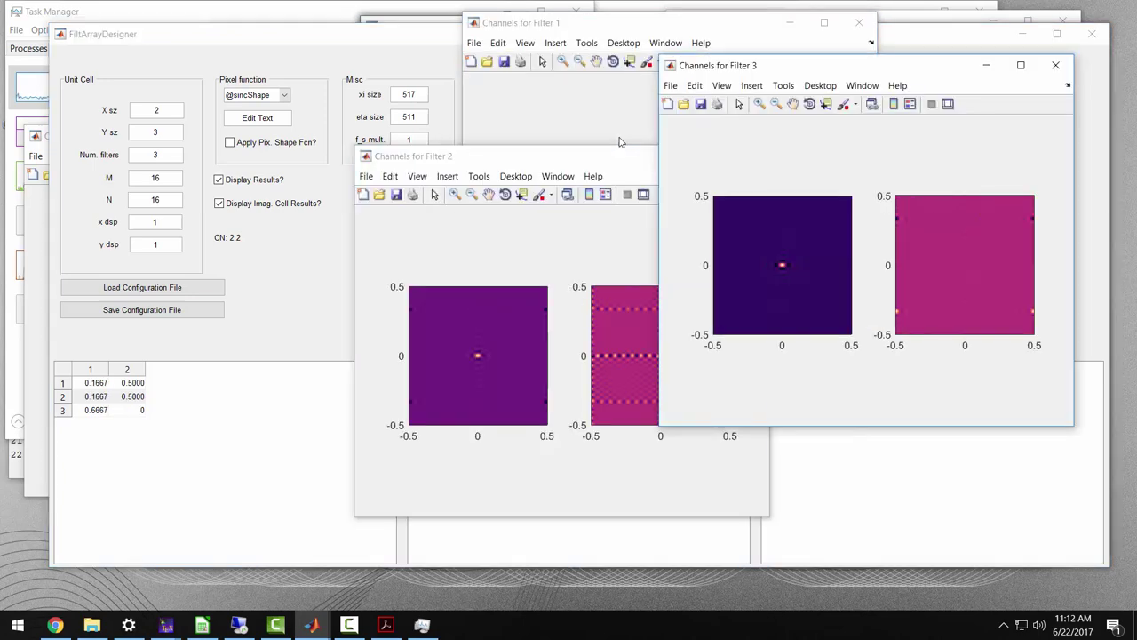
left_click(315, 265)
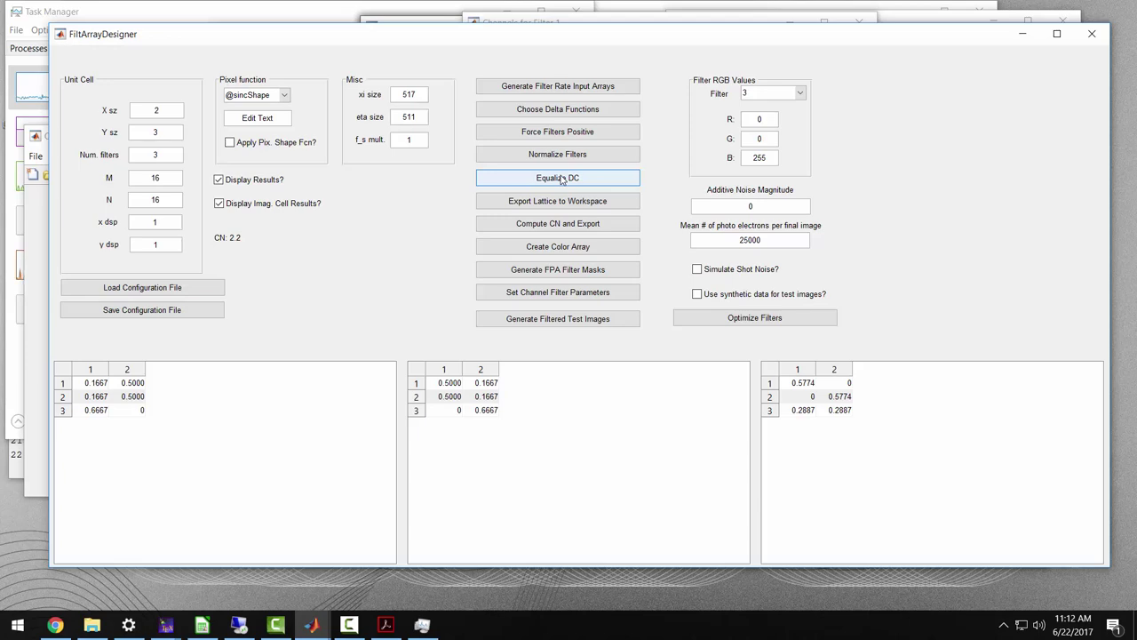
left_click(560, 179)
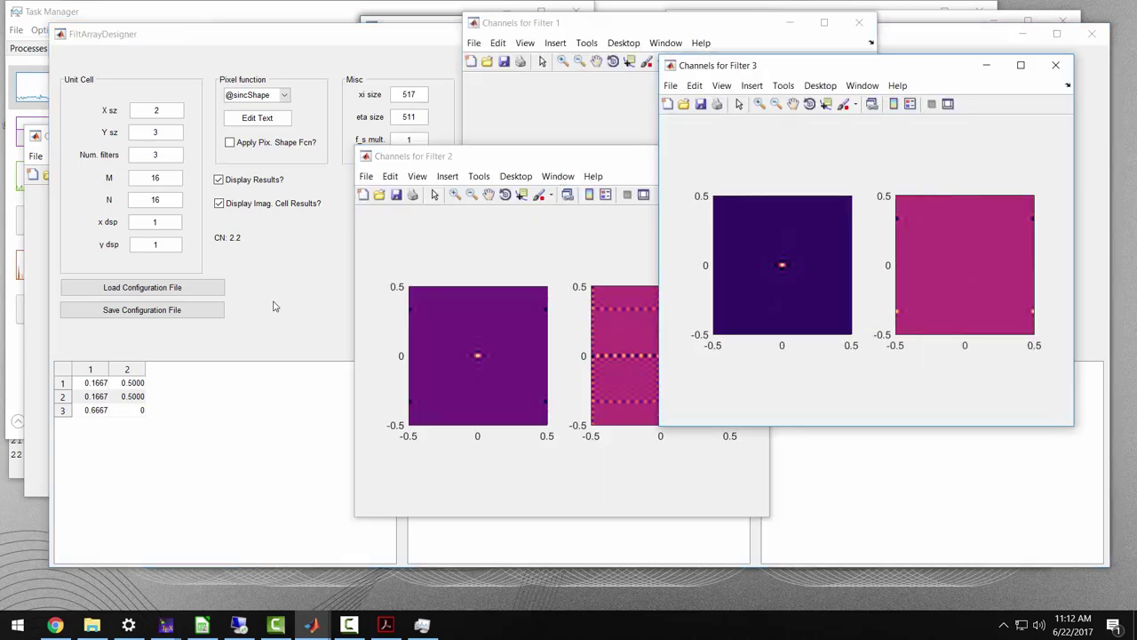
left_click(273, 307)
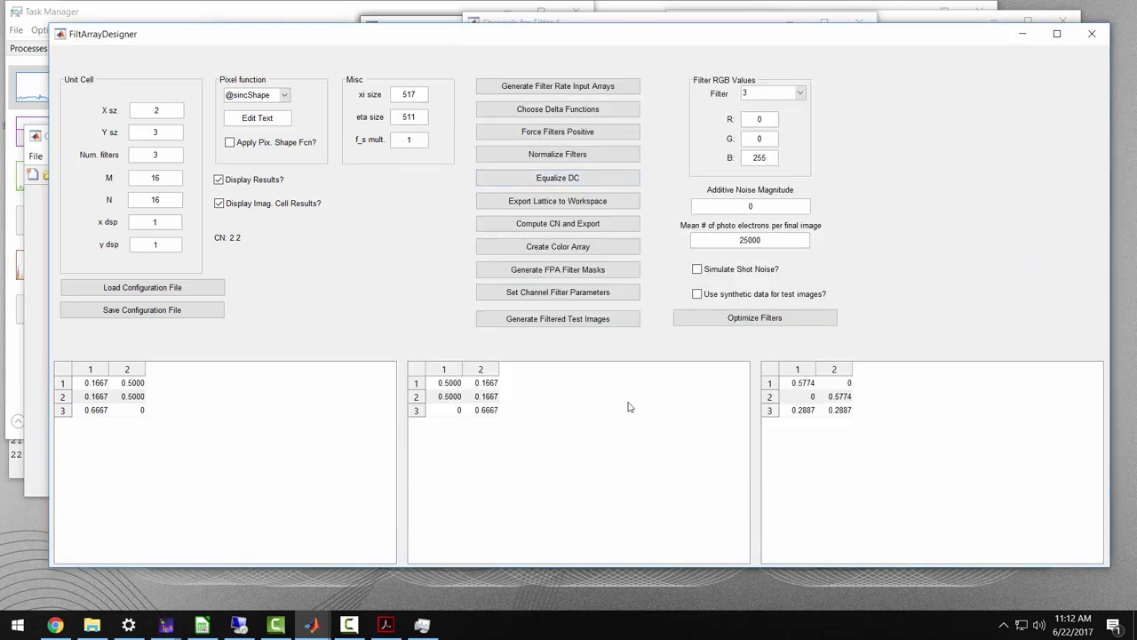
Compute and export the CN, create the color array and move the CFA Unit Cell figure clear of the command buttons
left_click(524, 229)
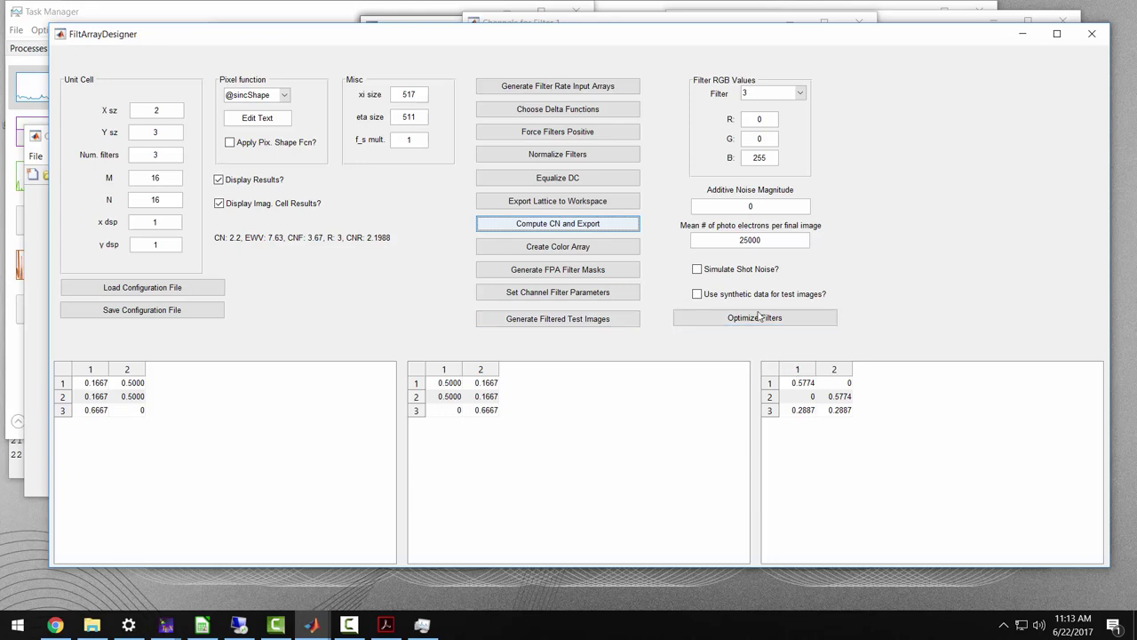
left_click(609, 250)
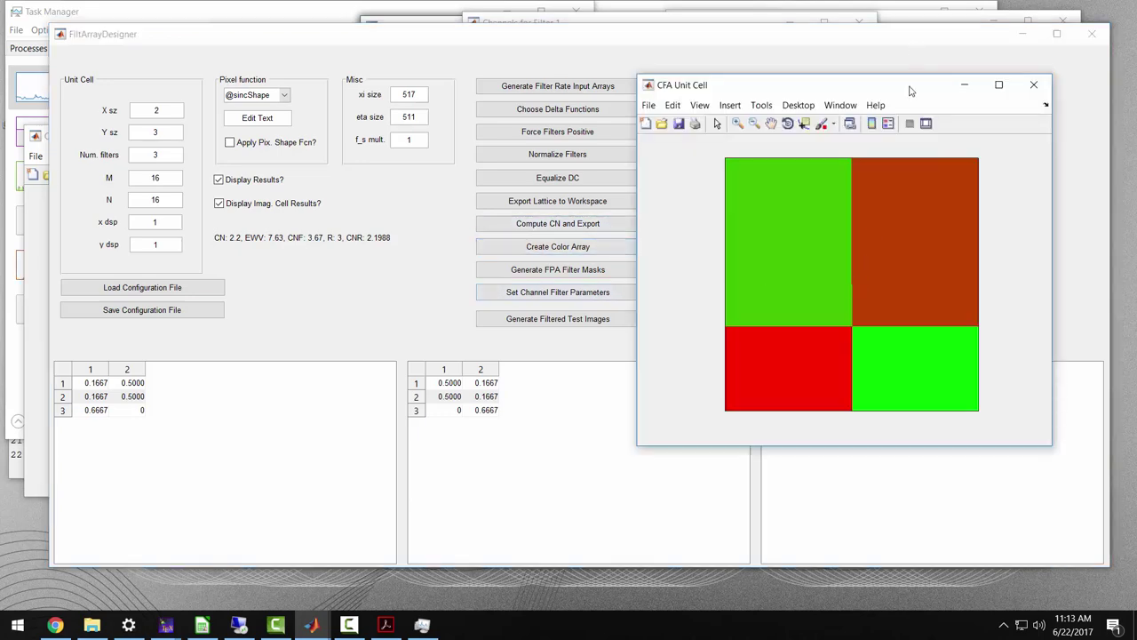
left_click_drag(909, 88, 956, 72)
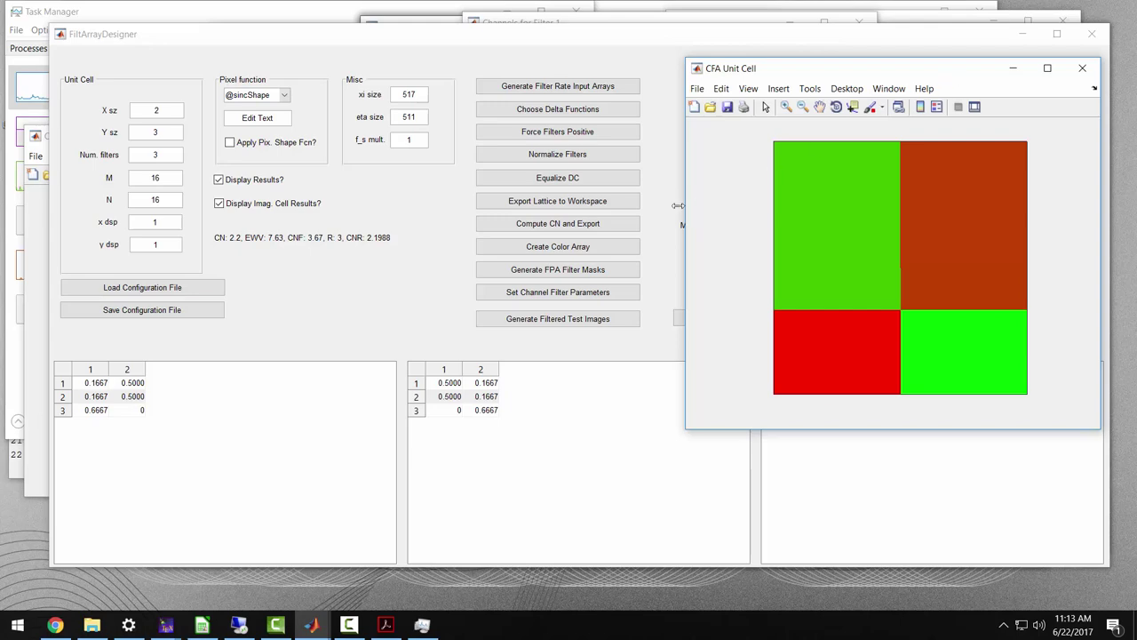
Return to the designer and check the RGB values assigned to filters 1 and 2
left_click(596, 347)
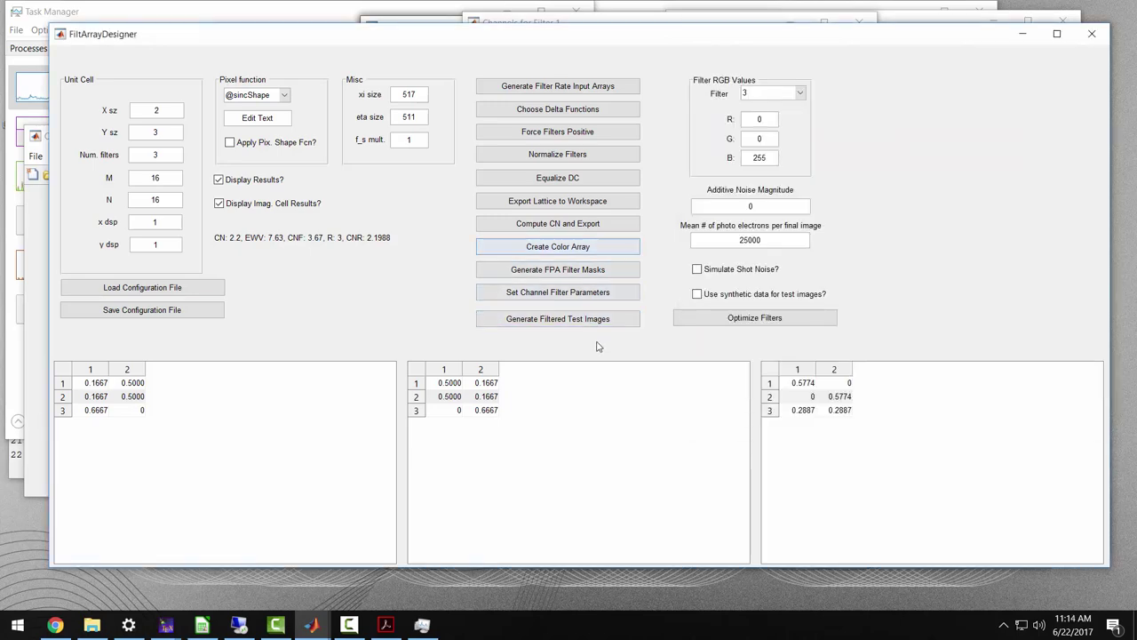
left_click(800, 94)
left_click(793, 106)
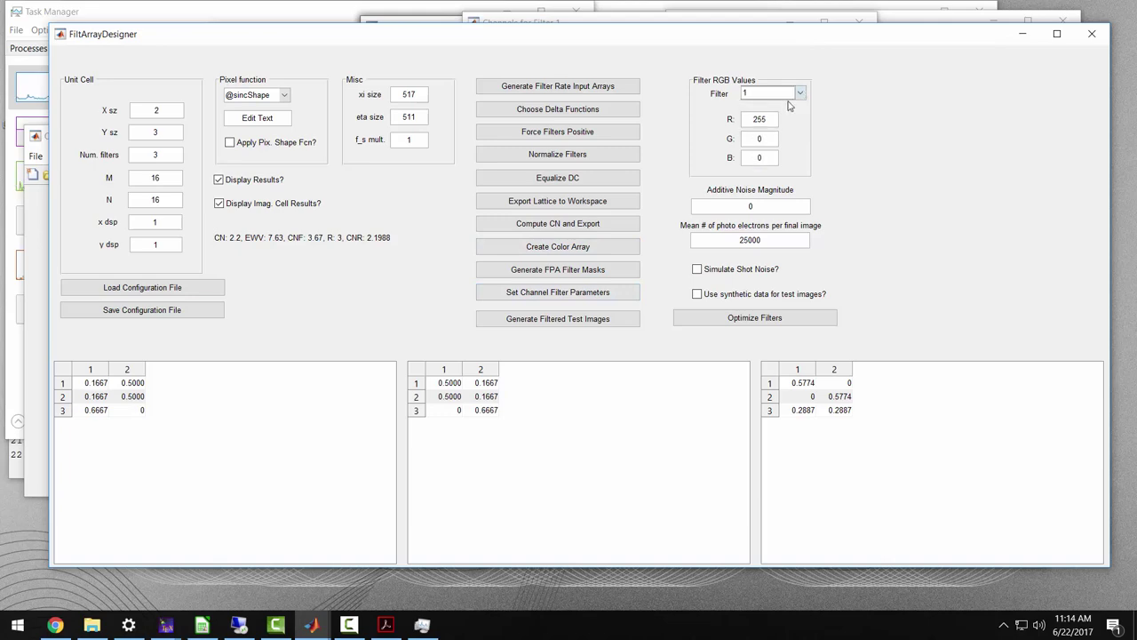
left_click(800, 93)
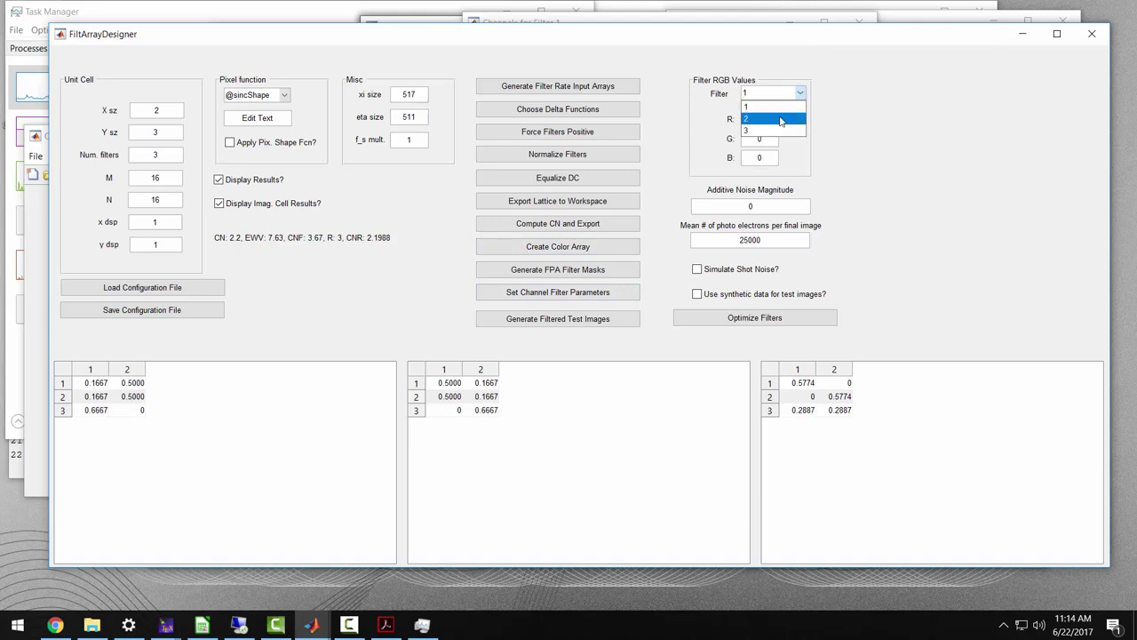
left_click(780, 118)
Set filter 3's blue value to 255, recreate the color array and return to the designer
left_click(799, 94)
left_click(771, 131)
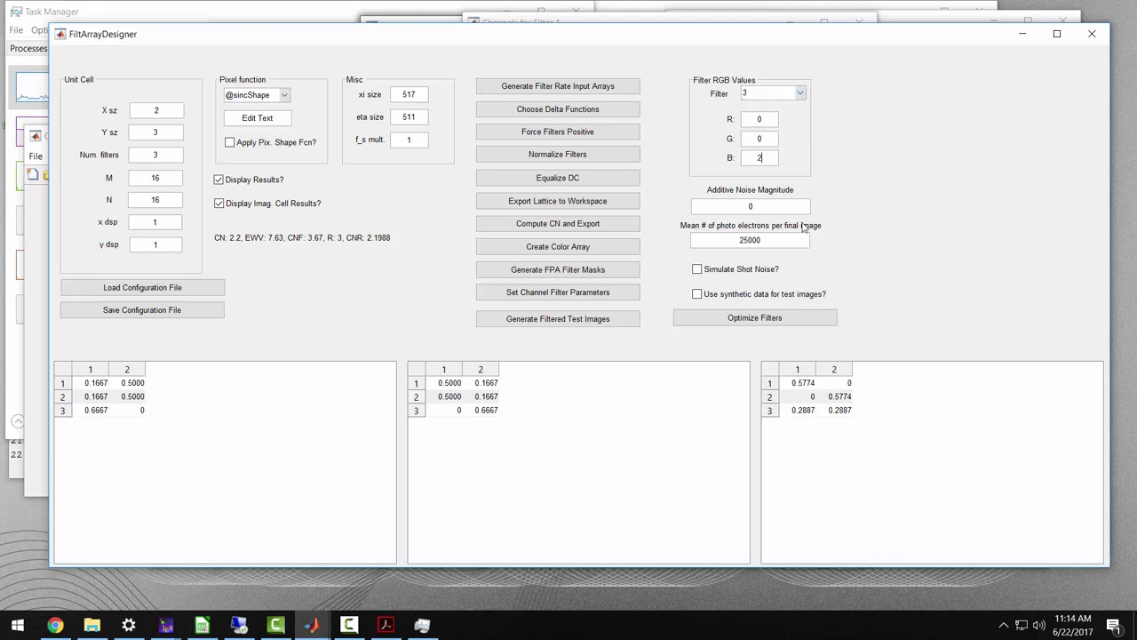
type("55")
left_click(569, 247)
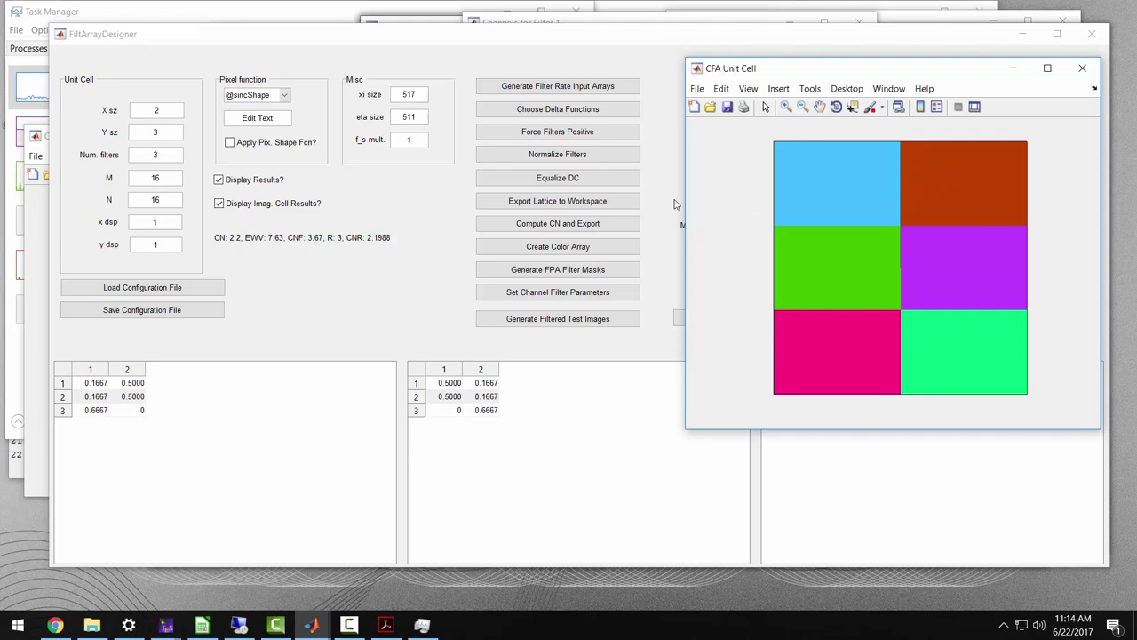
left_click(415, 43)
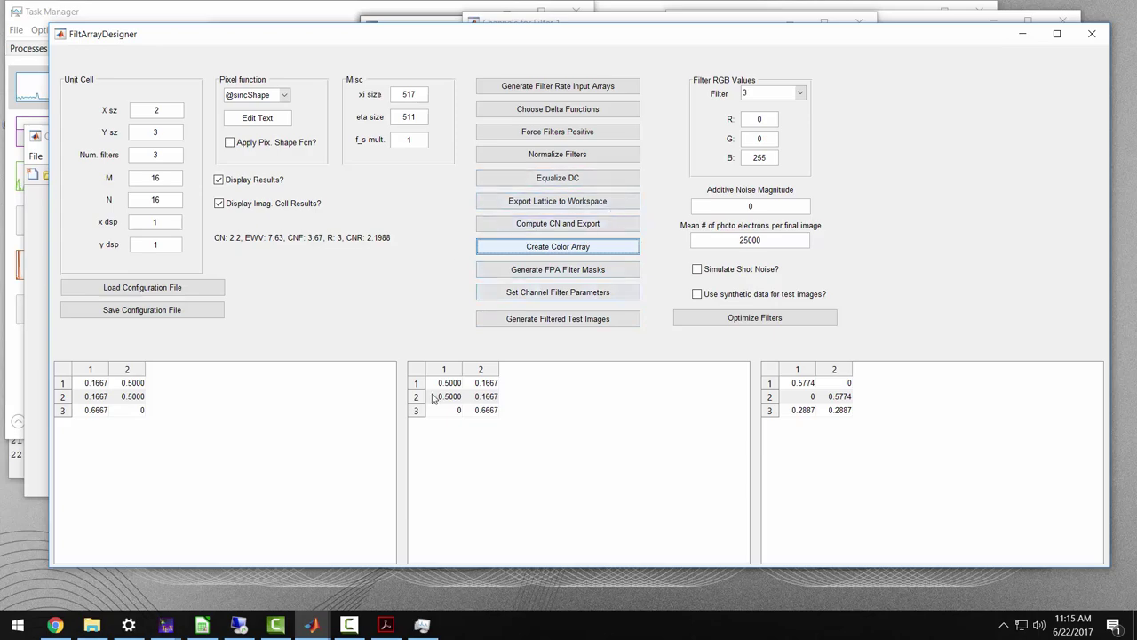
Bring up the Channels for Filter 1 figure, move it aside and examine its channels enlarged before restoring its size
left_click(310, 625)
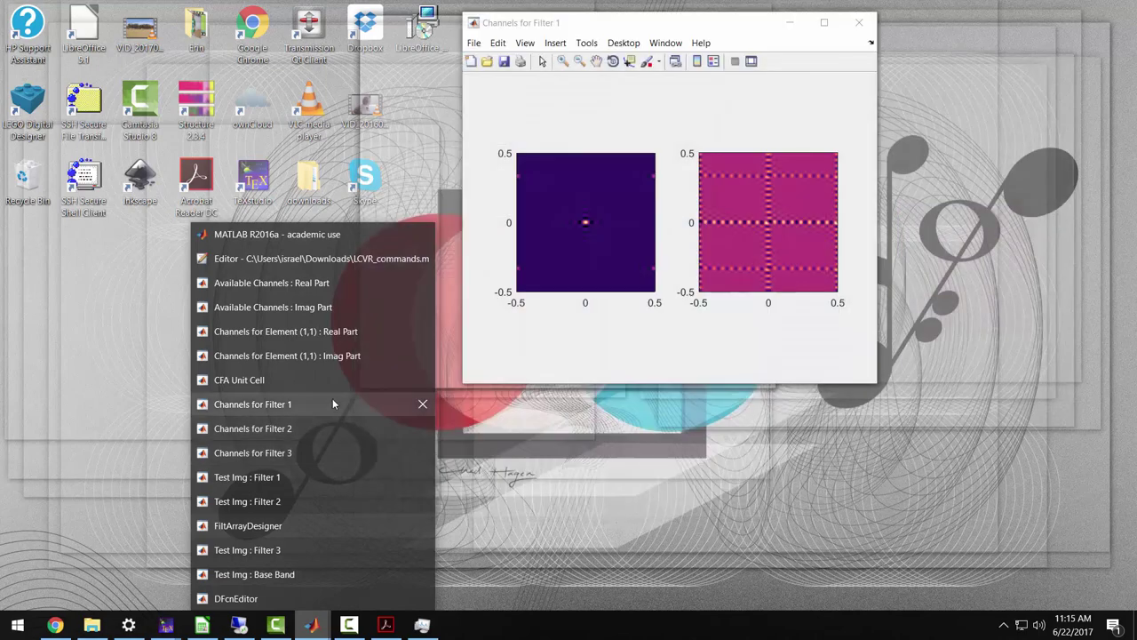
left_click(333, 404)
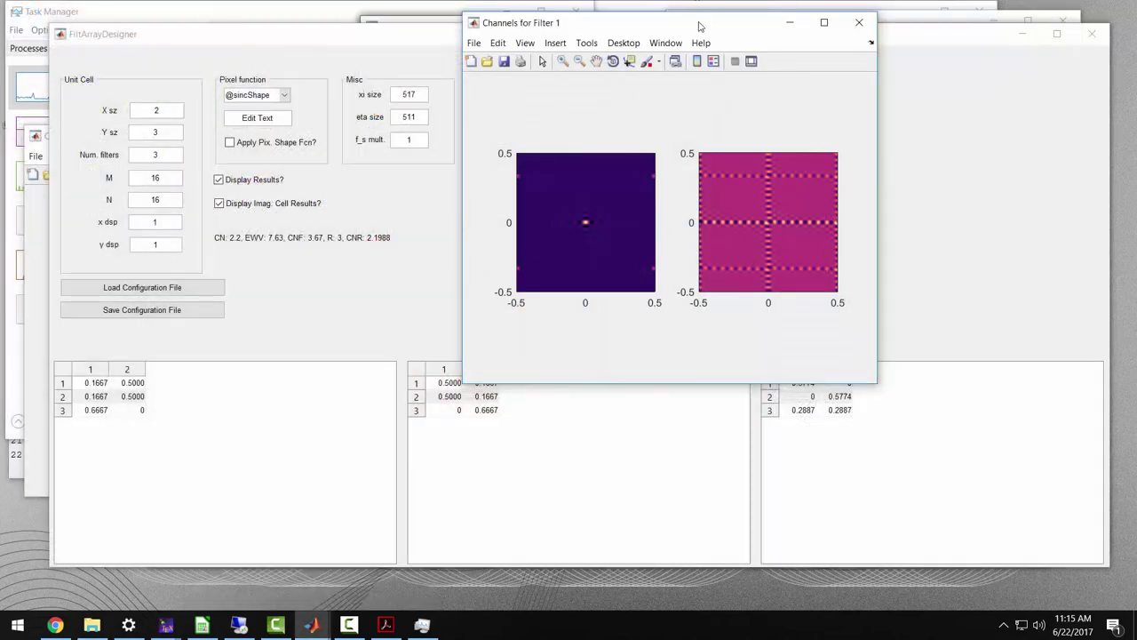
left_click_drag(697, 26, 365, 93)
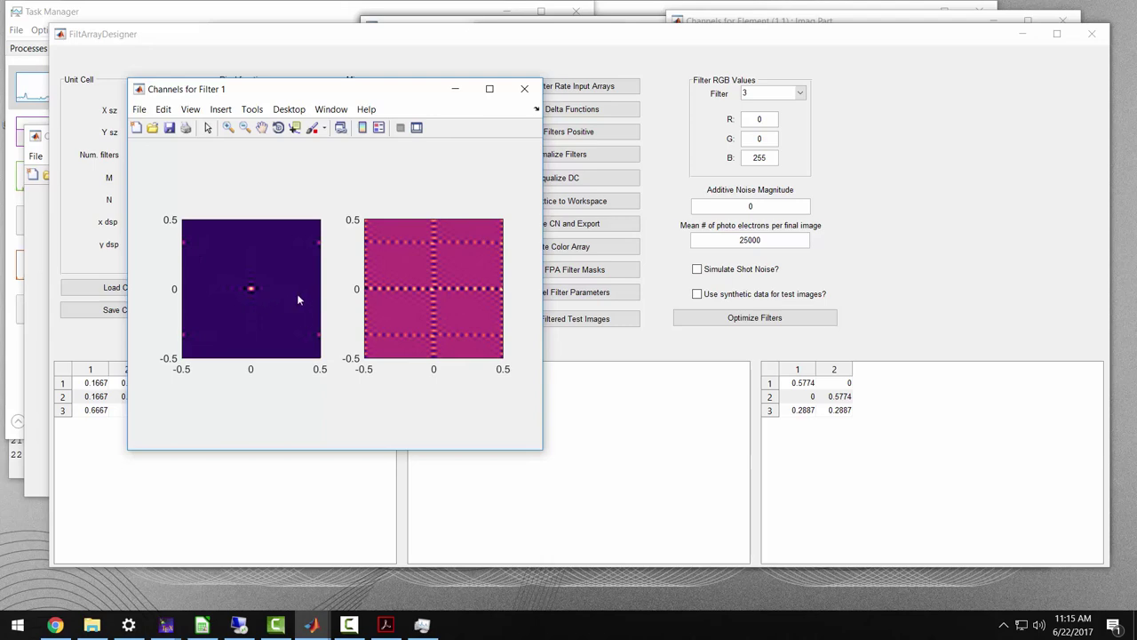
right_click(402, 93)
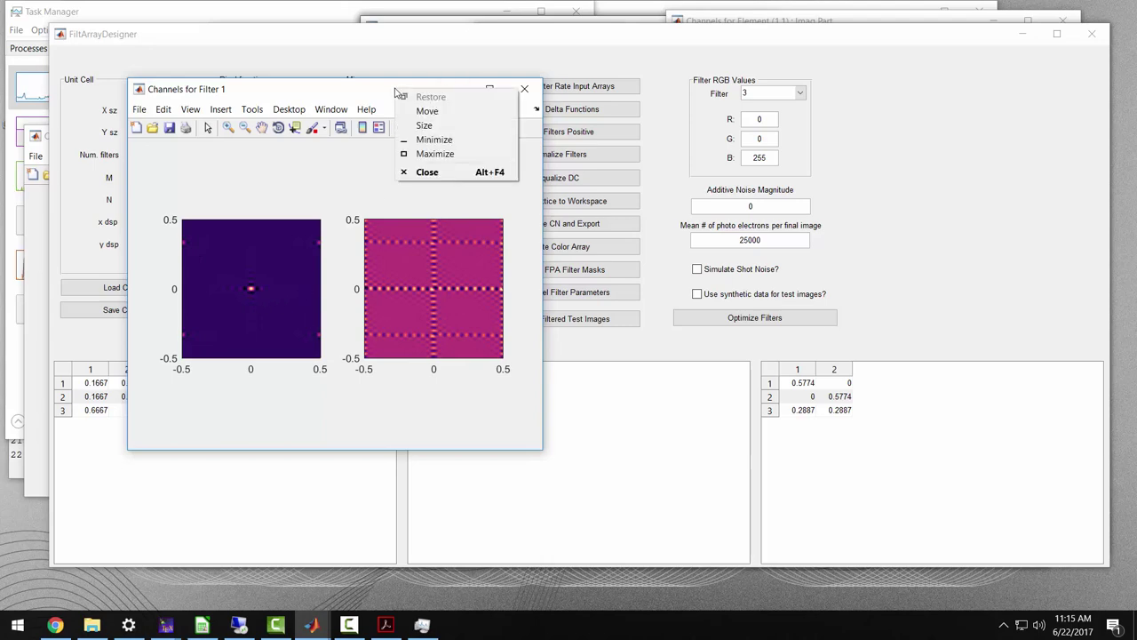
double_click(362, 95)
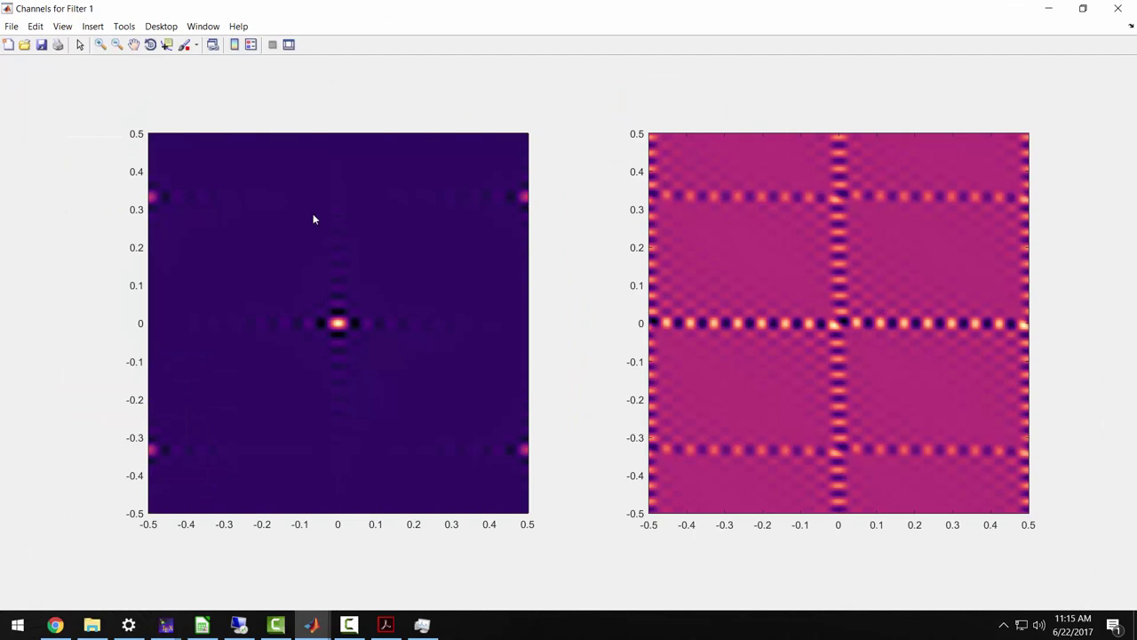
left_click(1082, 8)
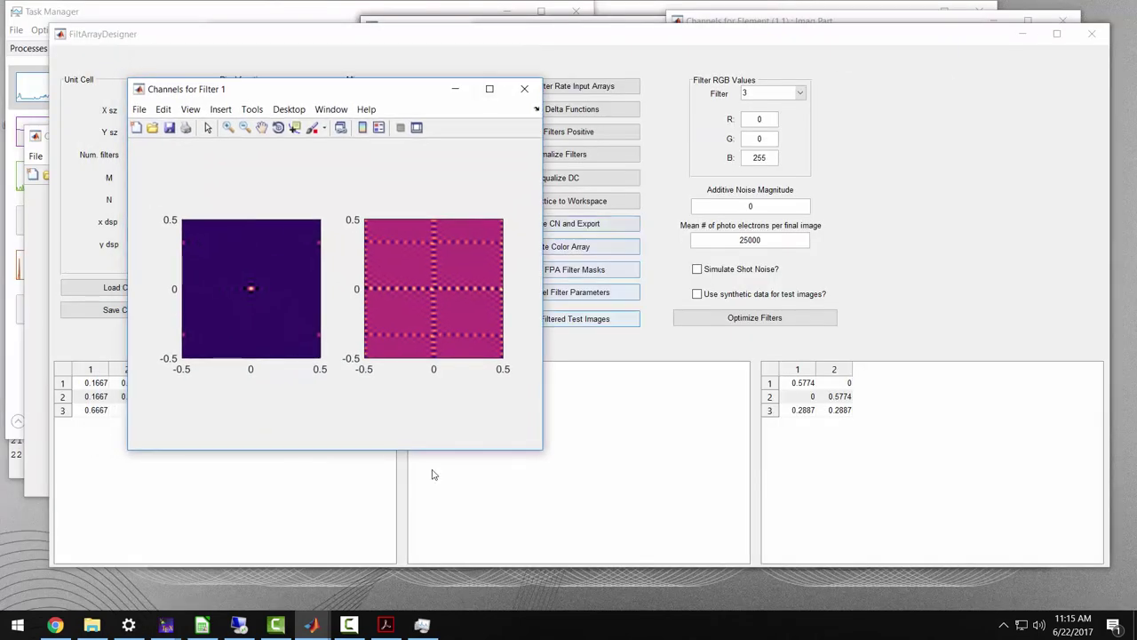
Bring up the Channels for Filter 2 and Channels for Filter 3 figures alongside filter 1's figure
left_click(313, 627)
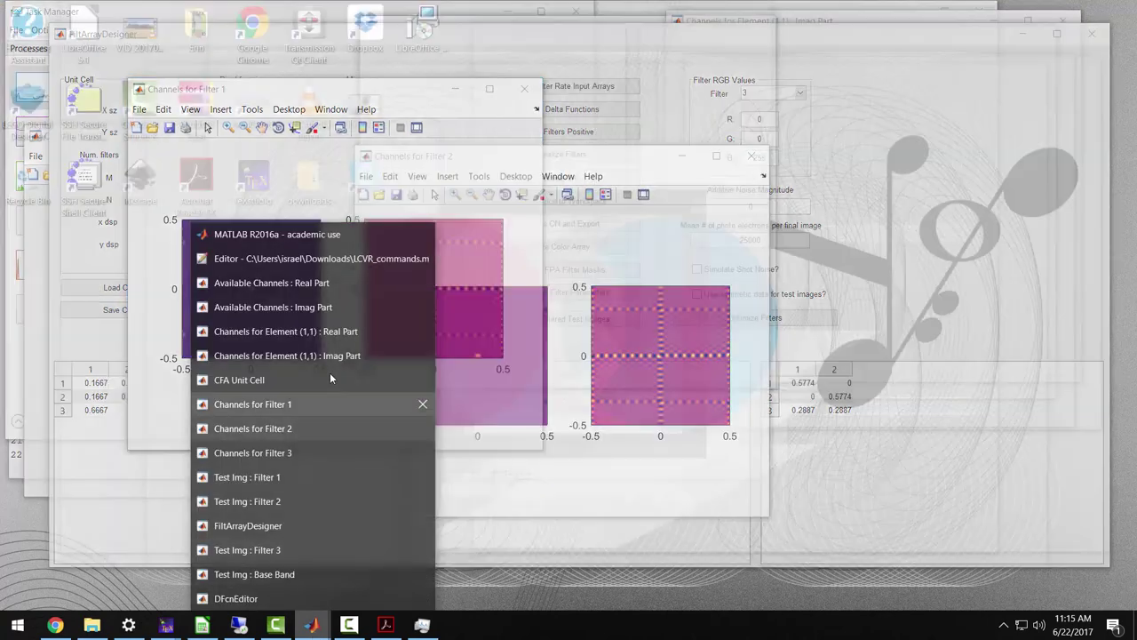
right_click(329, 357)
left_click(303, 414)
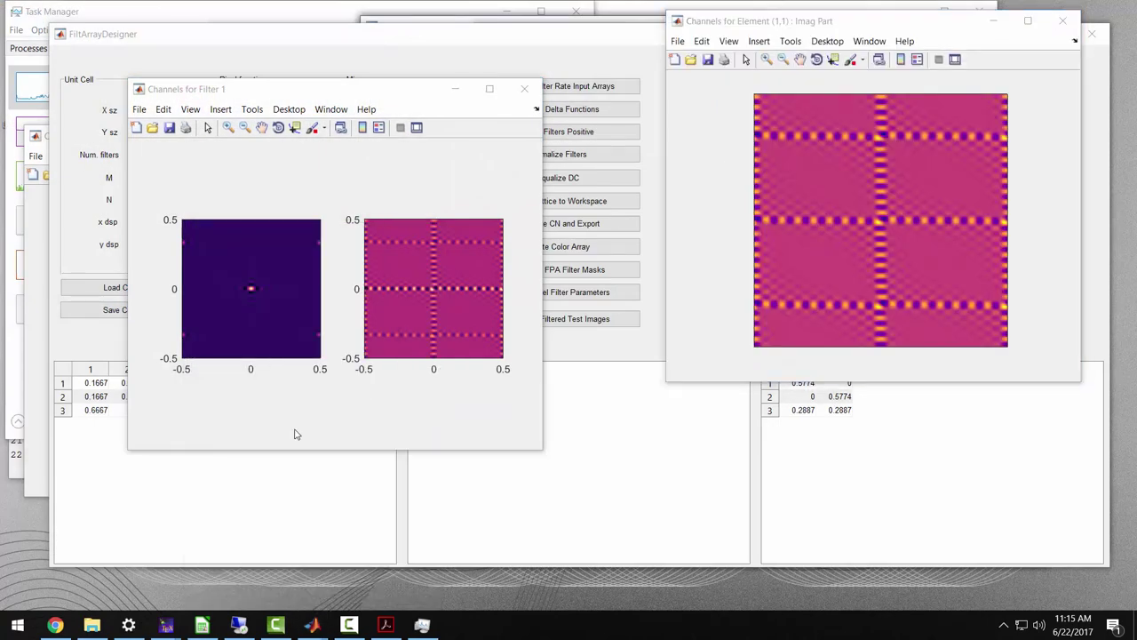
left_click(306, 627)
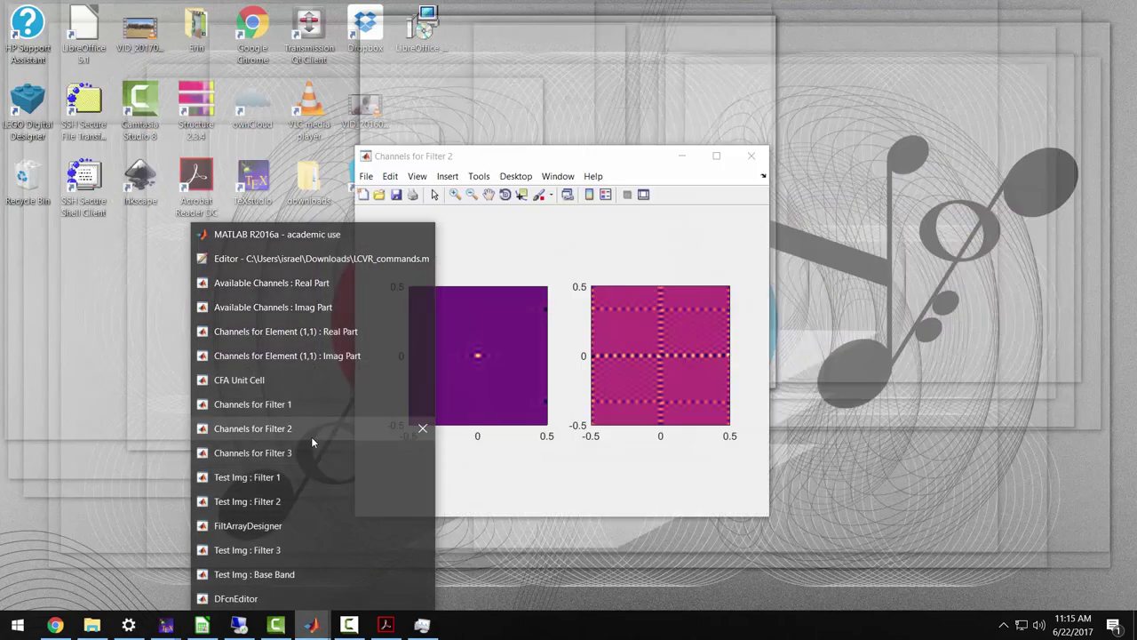
left_click(311, 436)
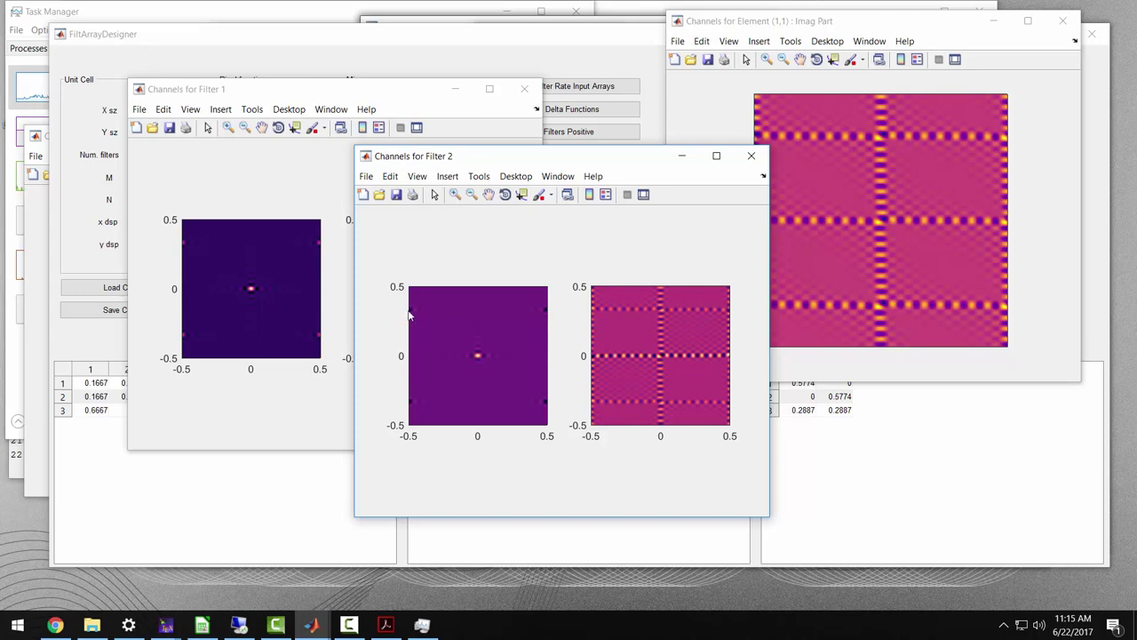
left_click(316, 625)
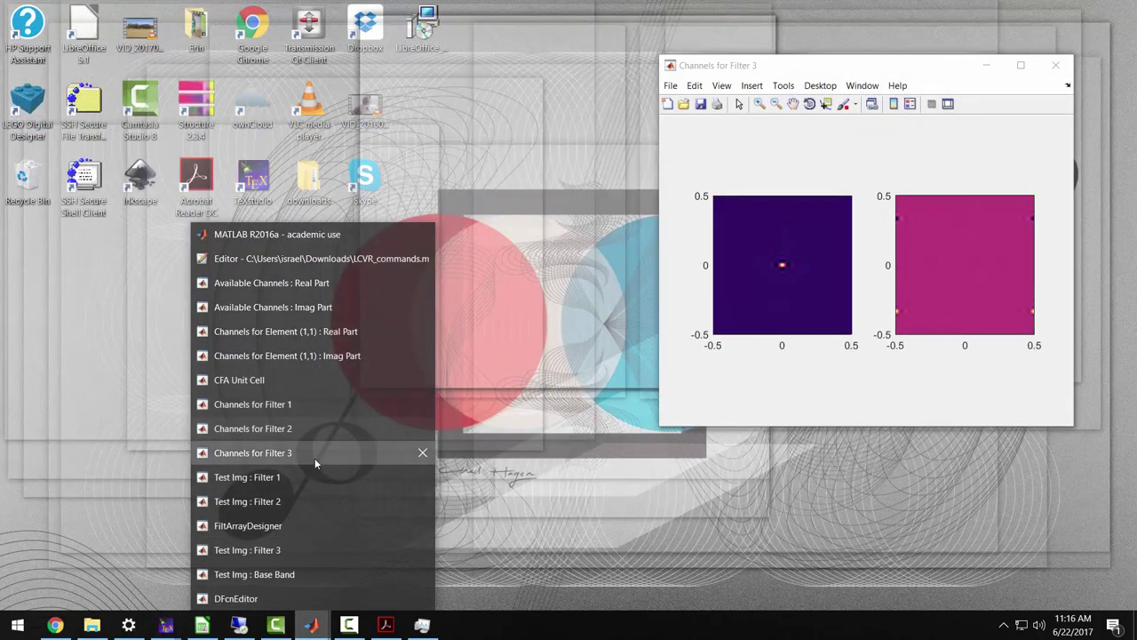
left_click(314, 455)
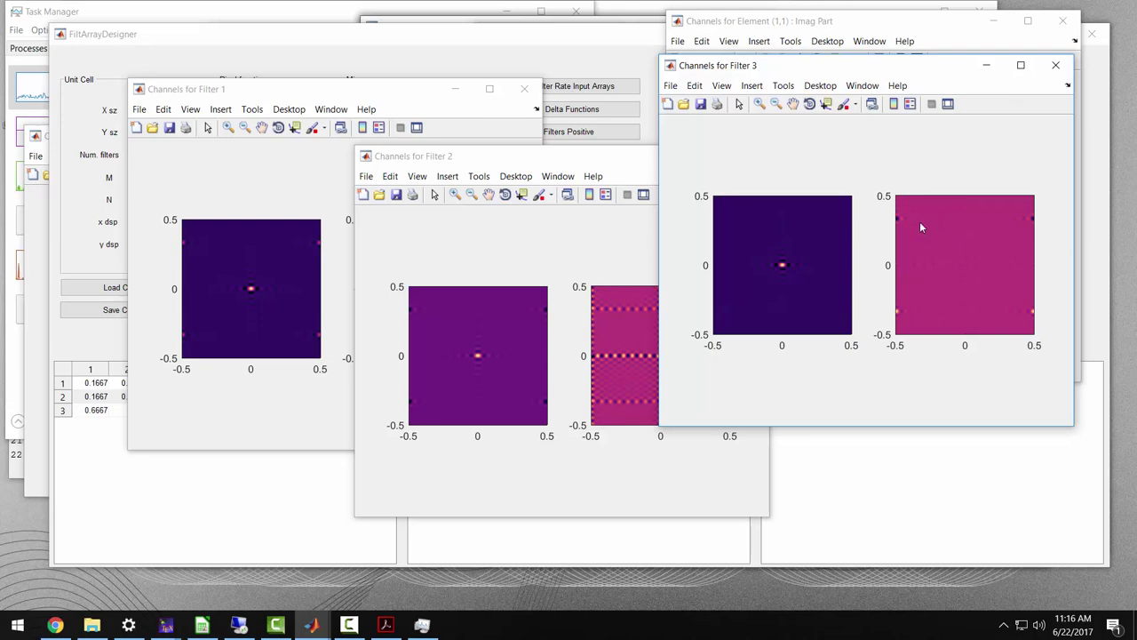
Move the filter 2 figure closer to filter 1's and compare the channels of all three filters
left_click_drag(497, 156, 443, 138)
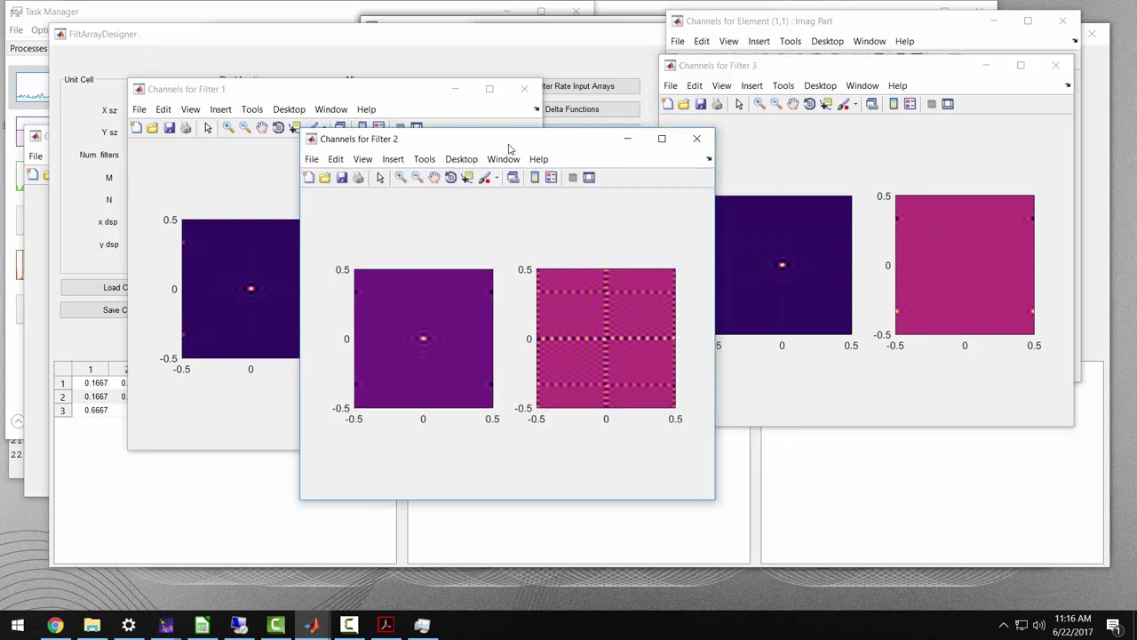
left_click(302, 95)
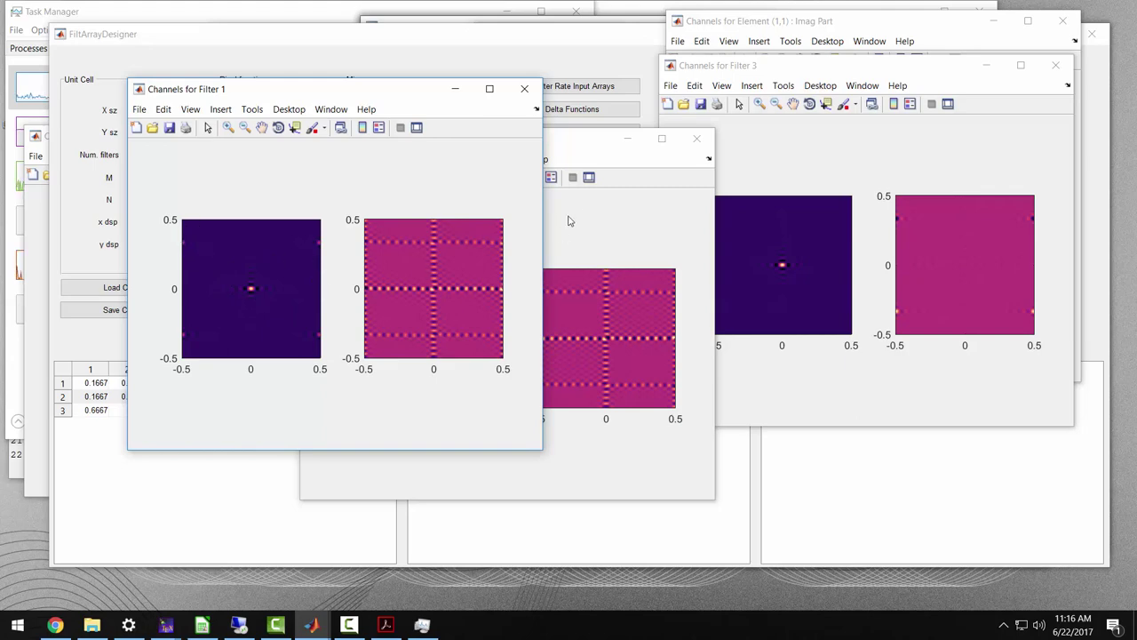
left_click(784, 65)
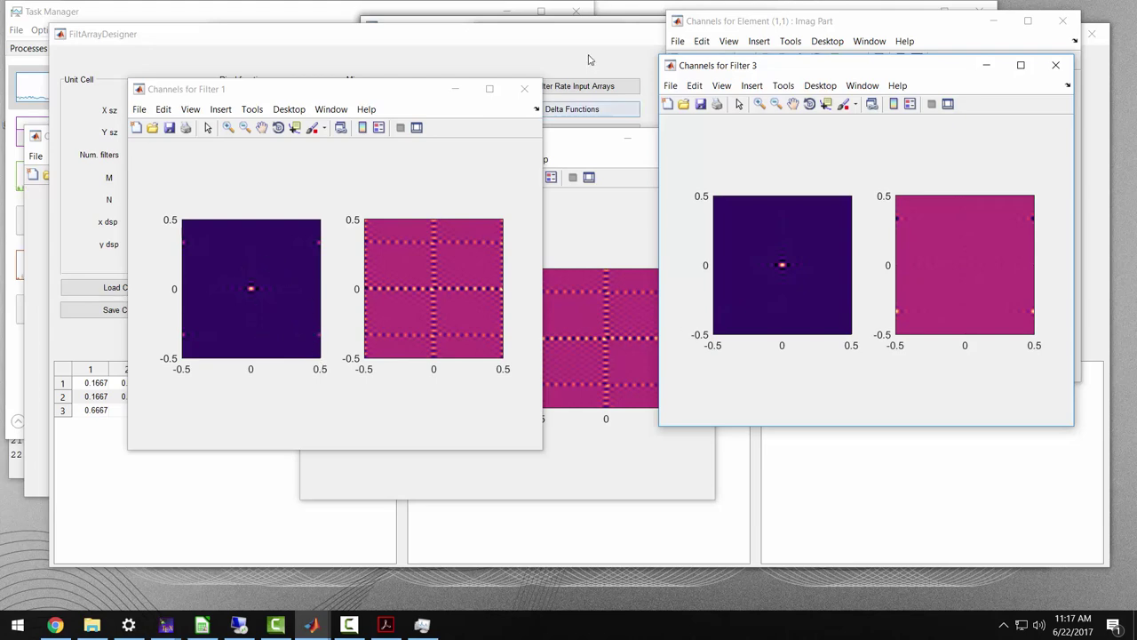
Export the lattice from the designer to the workspace and switch to the main MATLAB window, maximized
left_click(555, 62)
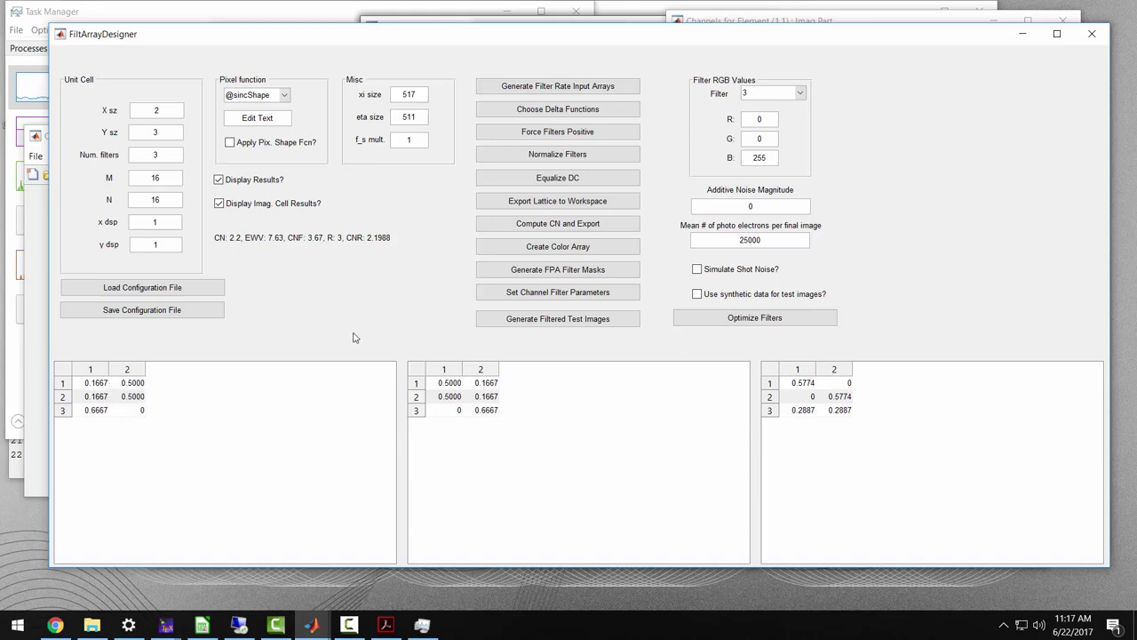
left_click(583, 208)
left_click(310, 625)
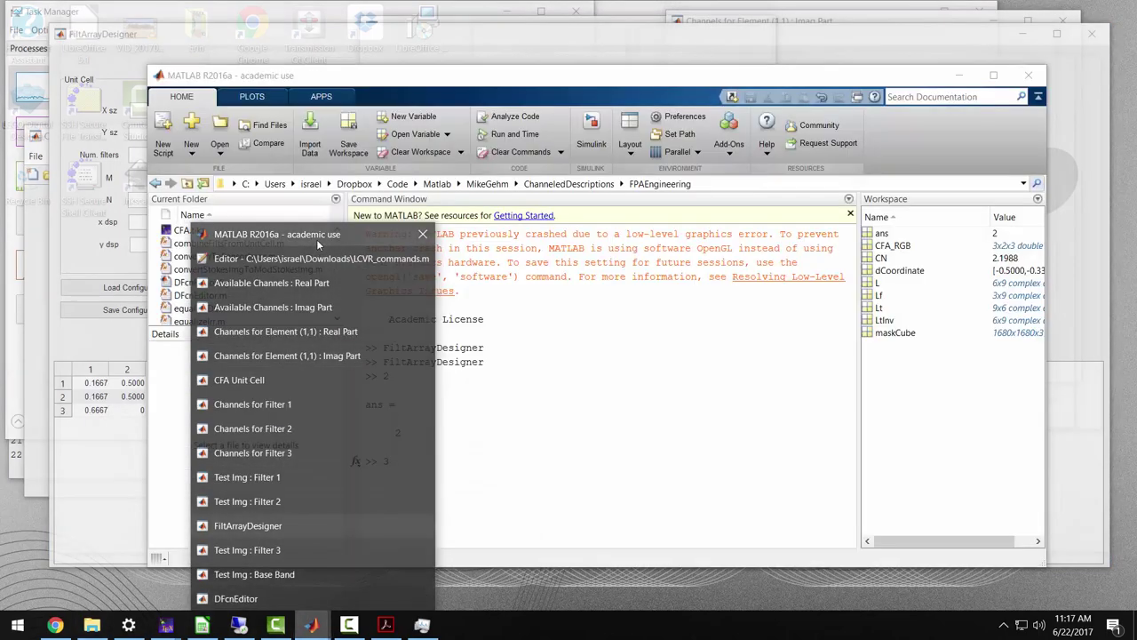
left_click(316, 236)
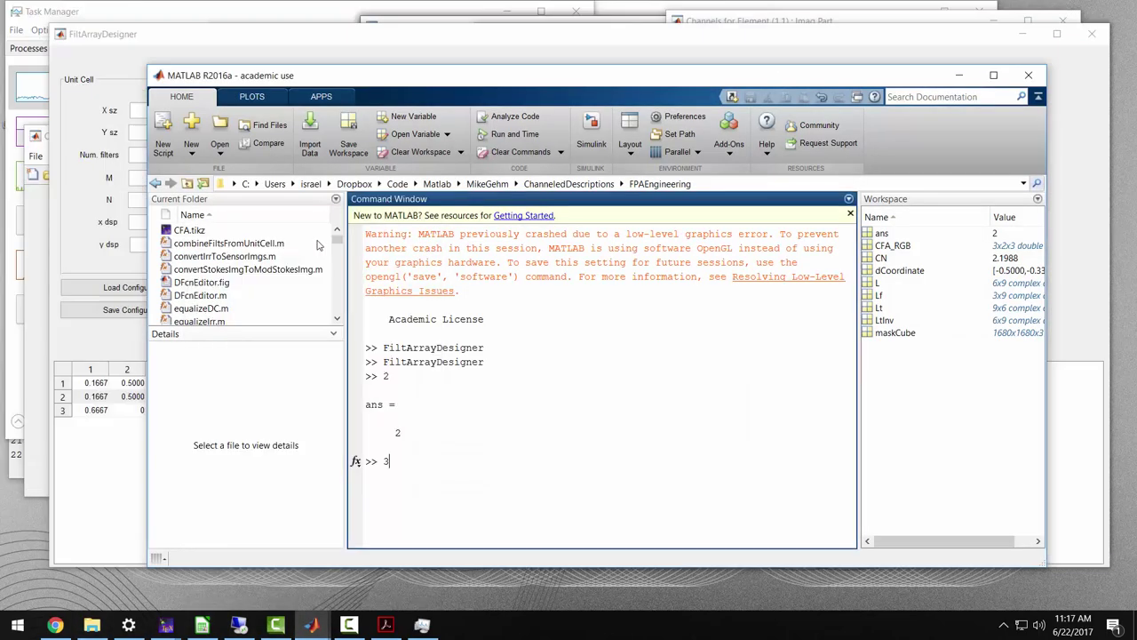
left_click(992, 74)
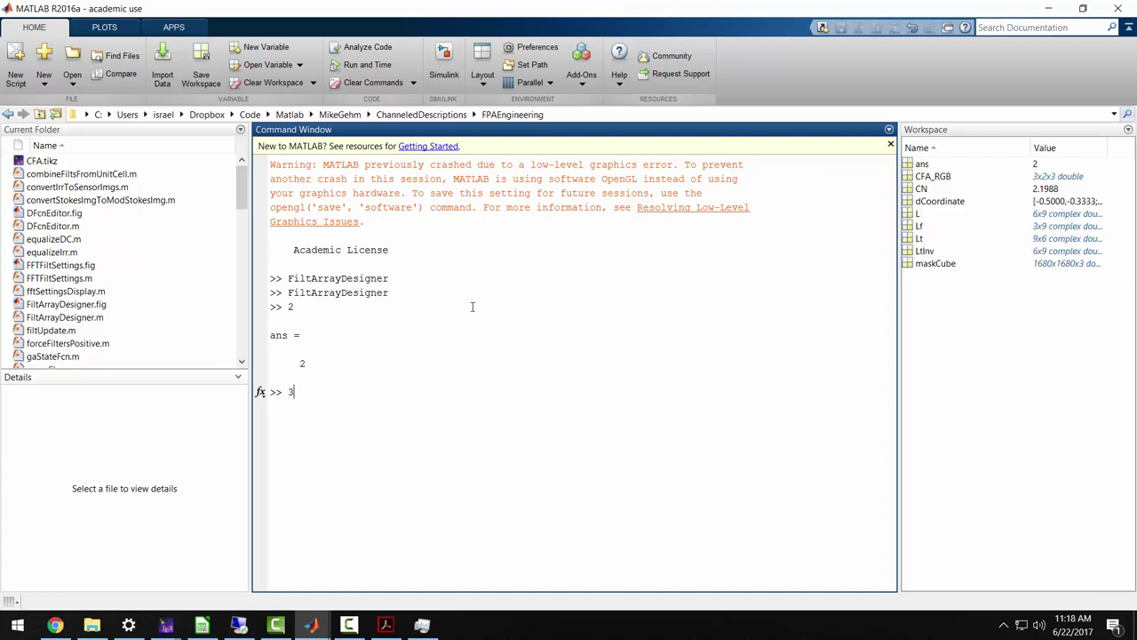
Open the workspace variable L and widen its nine columns to examine the complex values
left_click(908, 214)
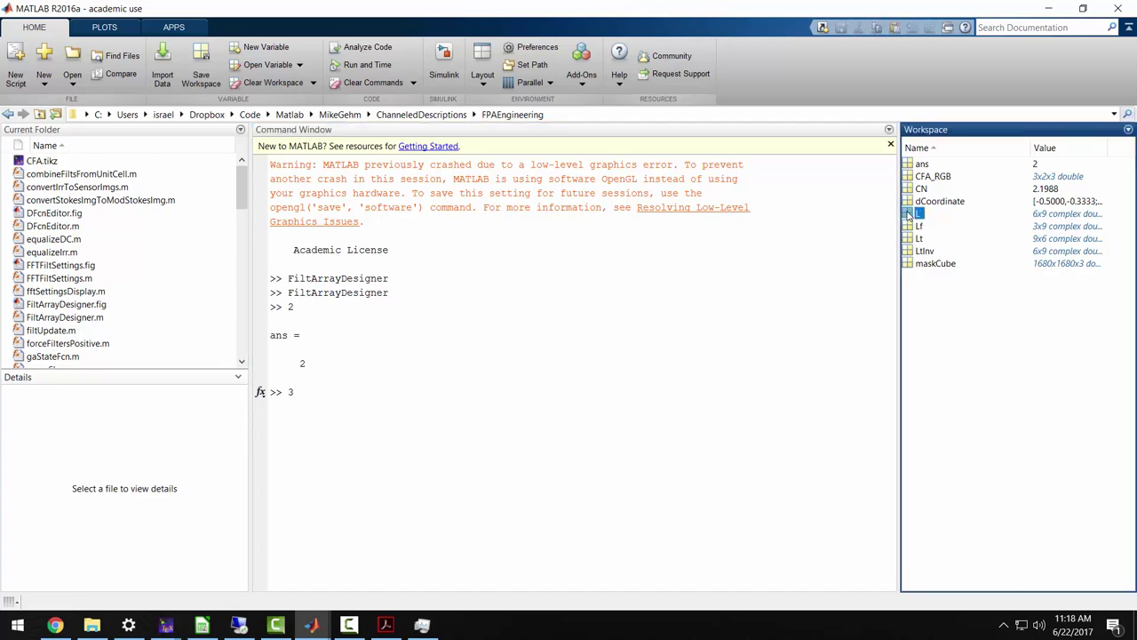
double_click(908, 214)
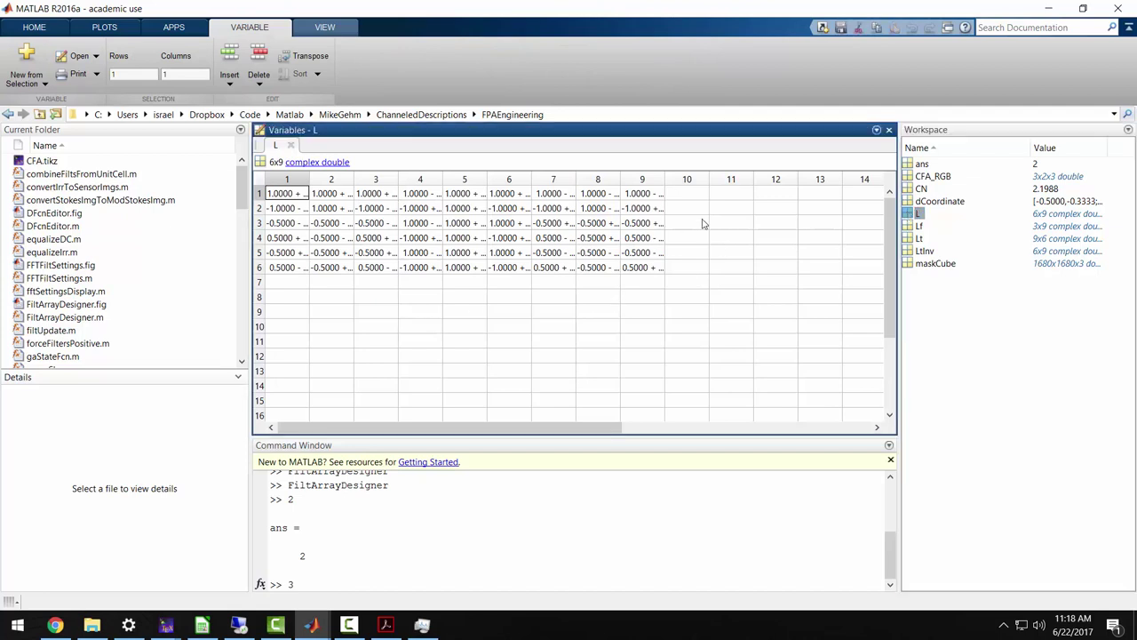
left_click_drag(665, 179, 706, 179)
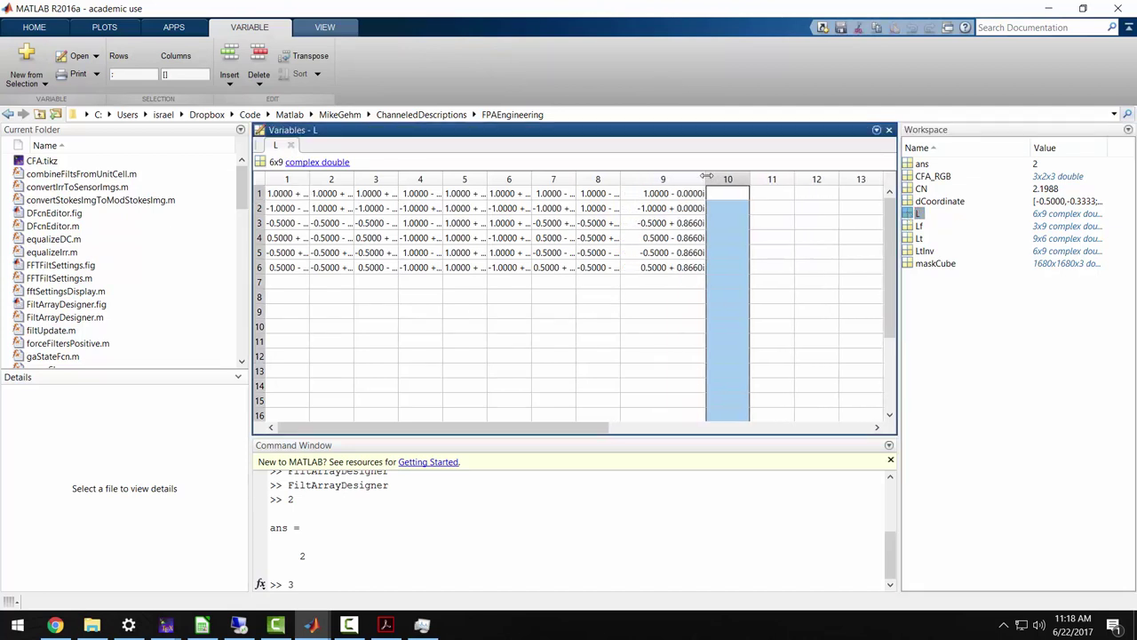
left_click_drag(621, 178, 654, 179)
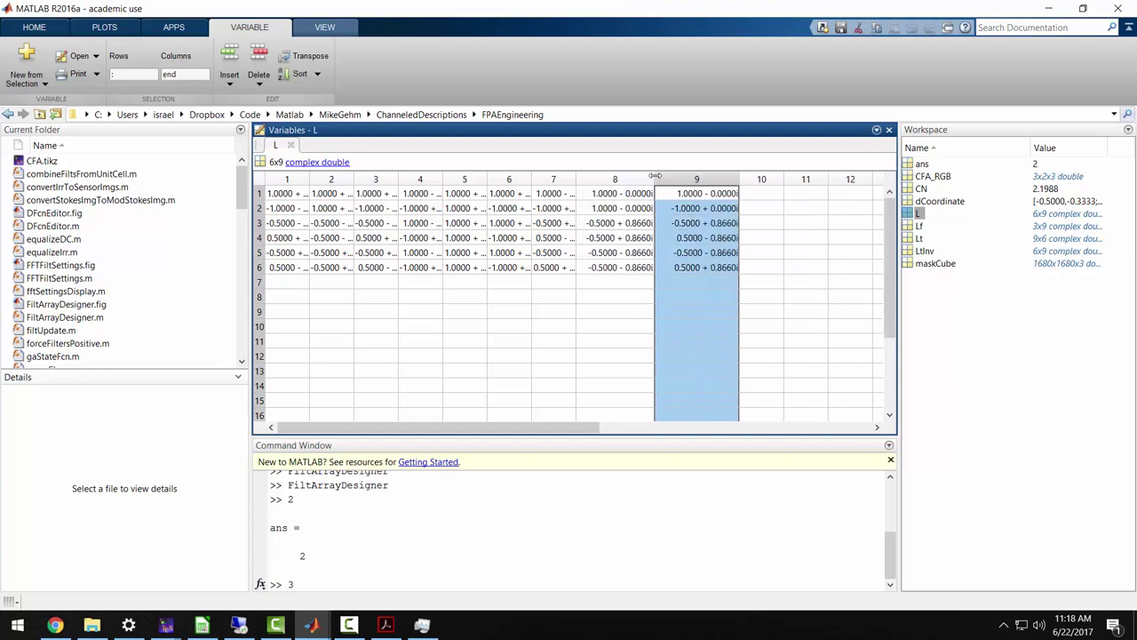
right_click(655, 179)
left_click_drag(576, 178, 600, 179)
left_click_drag(529, 179, 563, 178)
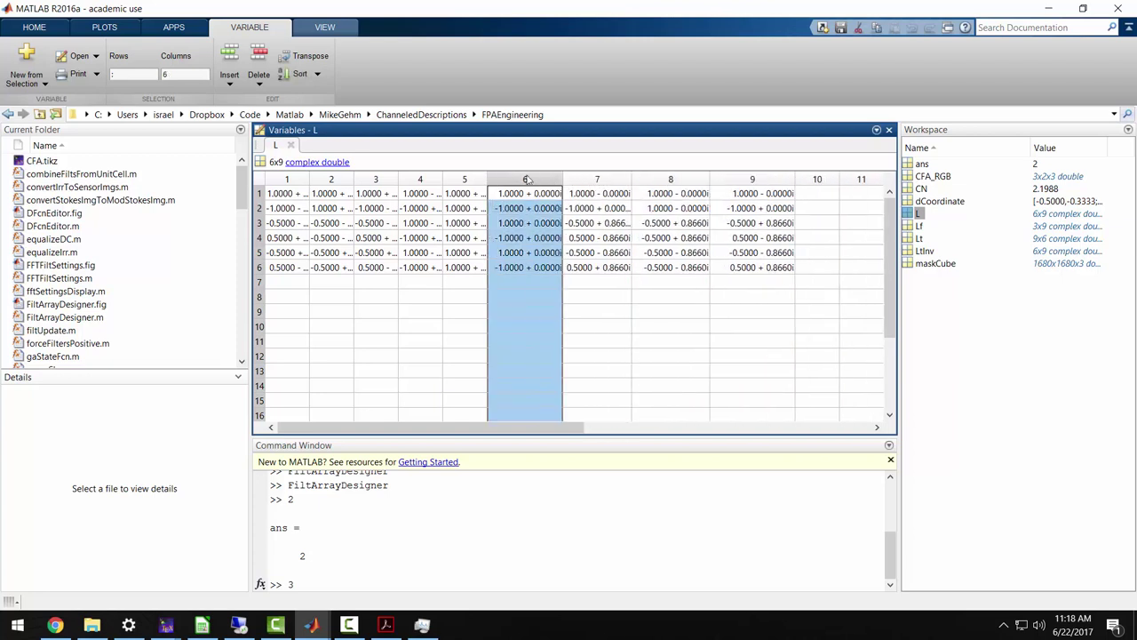
mouse_move(489, 179)
left_mouse_down()
mouse_move(513, 179)
mouse_move(479, 178)
left_mouse_up()
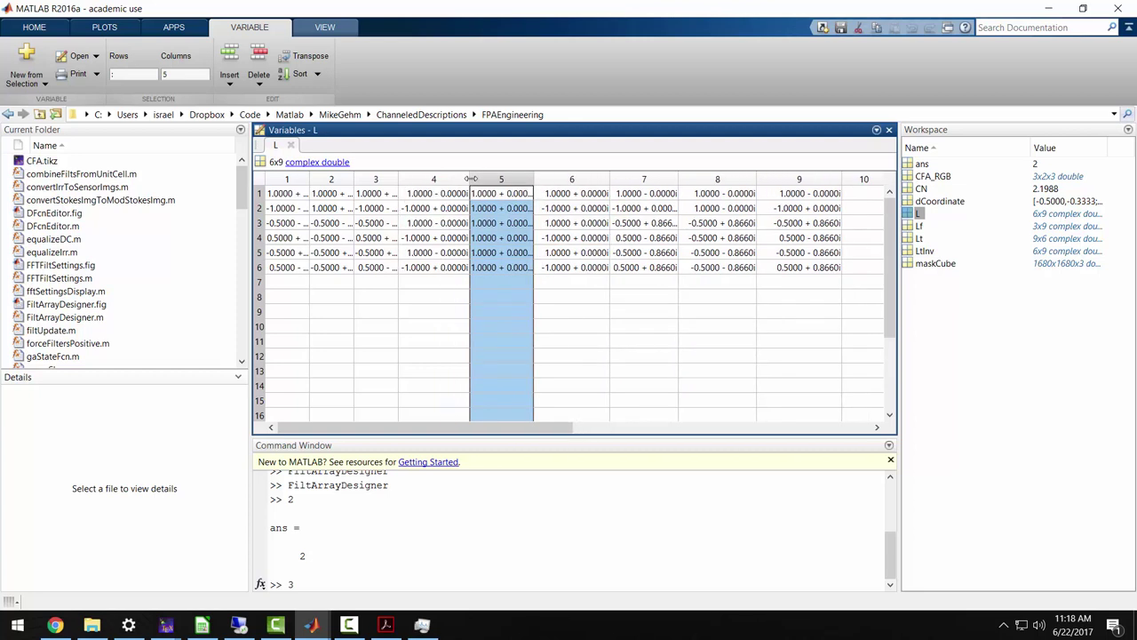
left_click(394, 179)
mouse_move(401, 180)
left_mouse_down()
mouse_move(415, 179)
mouse_move(377, 178)
mouse_move(387, 179)
left_mouse_up()
left_click_drag(310, 180, 341, 180)
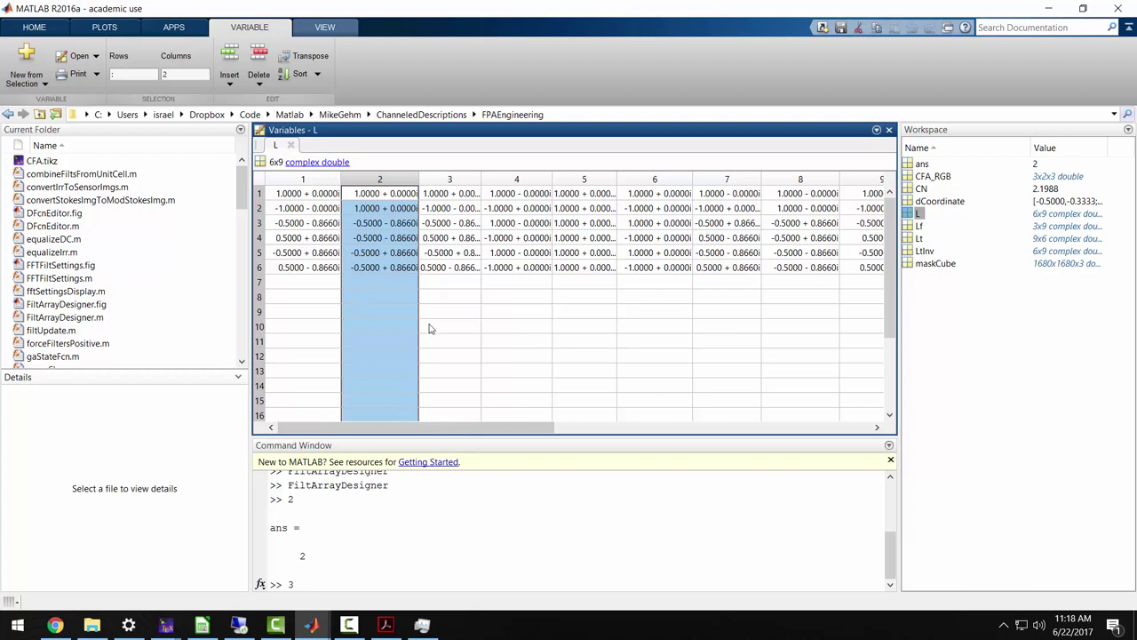
Select column 5 of L and bring up the Channels for Element (1,1) : Real Part figure for comparison
left_click(586, 180)
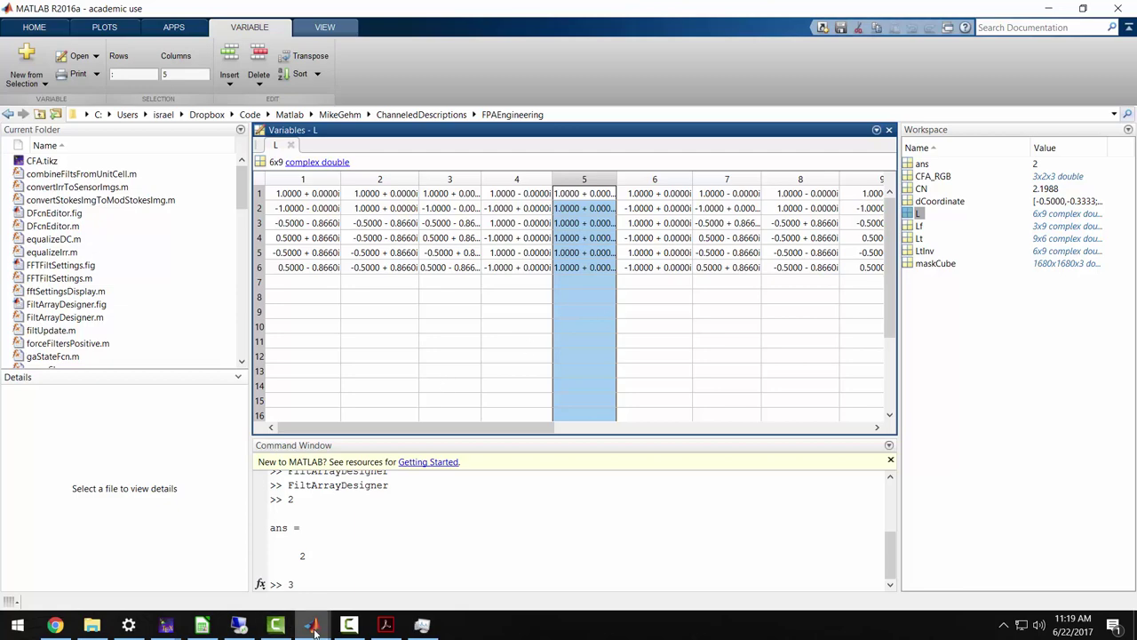
mouse_move(314, 630)
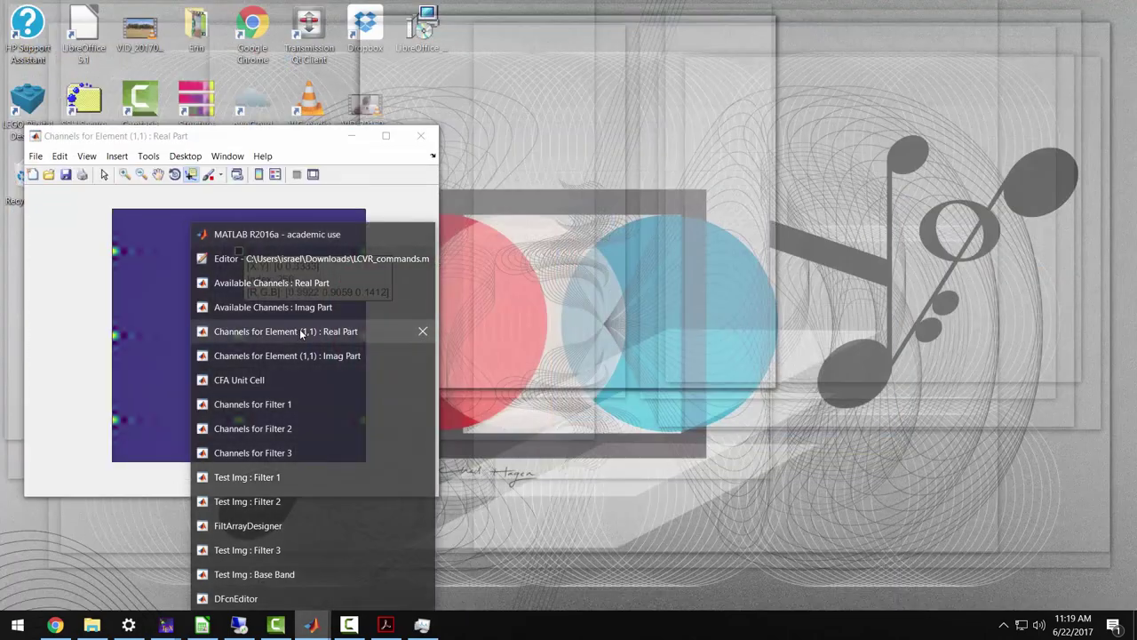
left_click(301, 331)
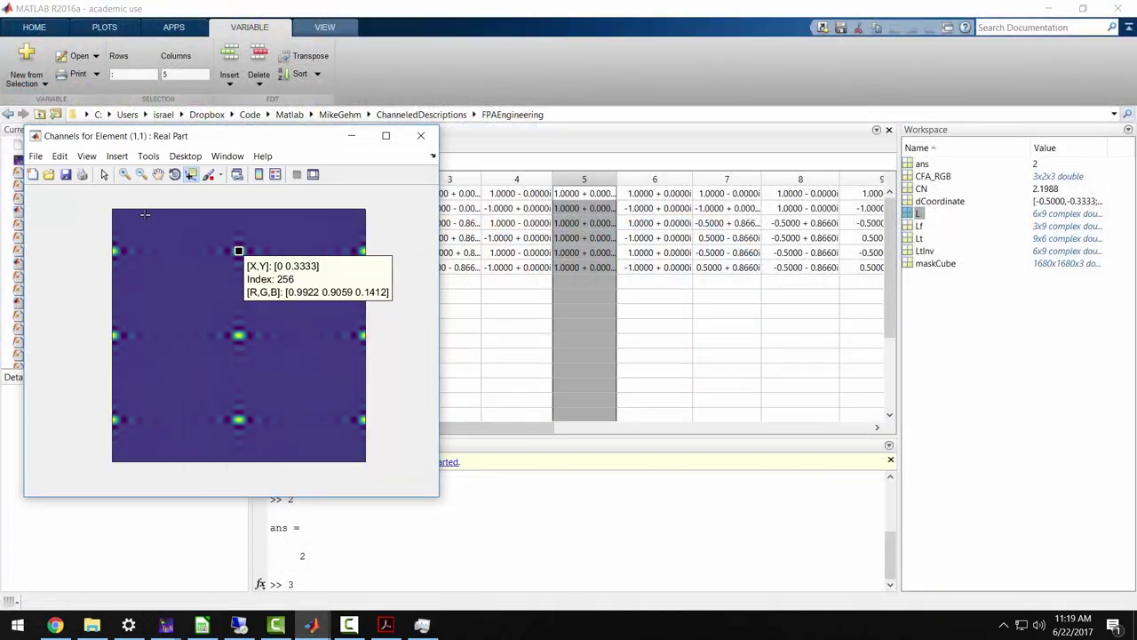
Move the Real Part figure off the first columns of L, and return to FiltArrayDesigner by minimizing the main MATLAB window
left_click_drag(299, 140, 851, 118)
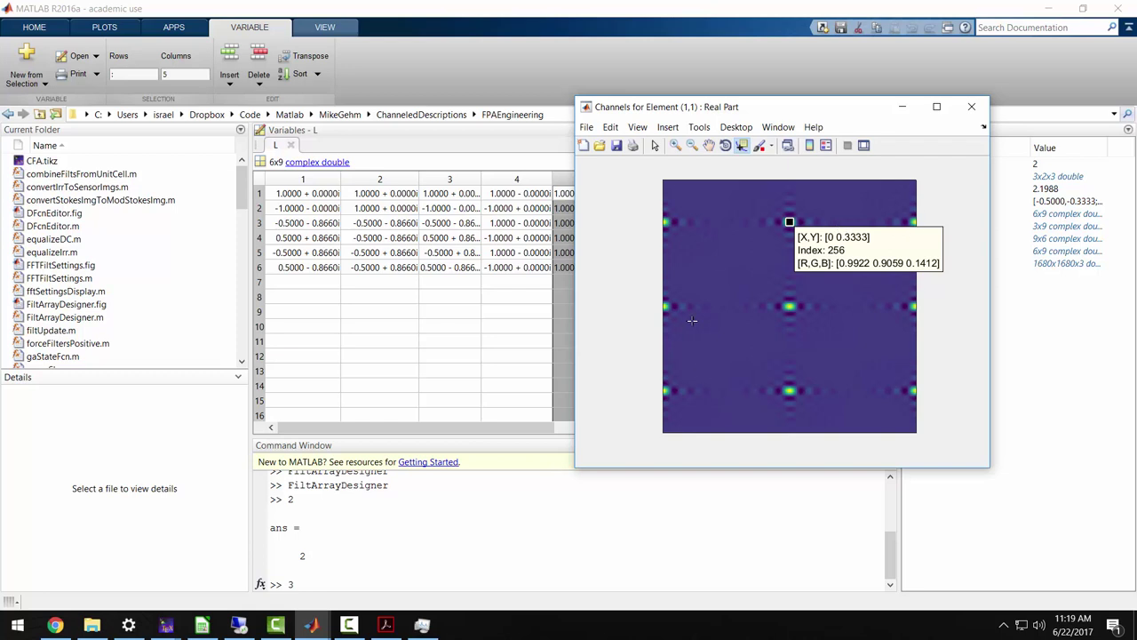
left_click(544, 180)
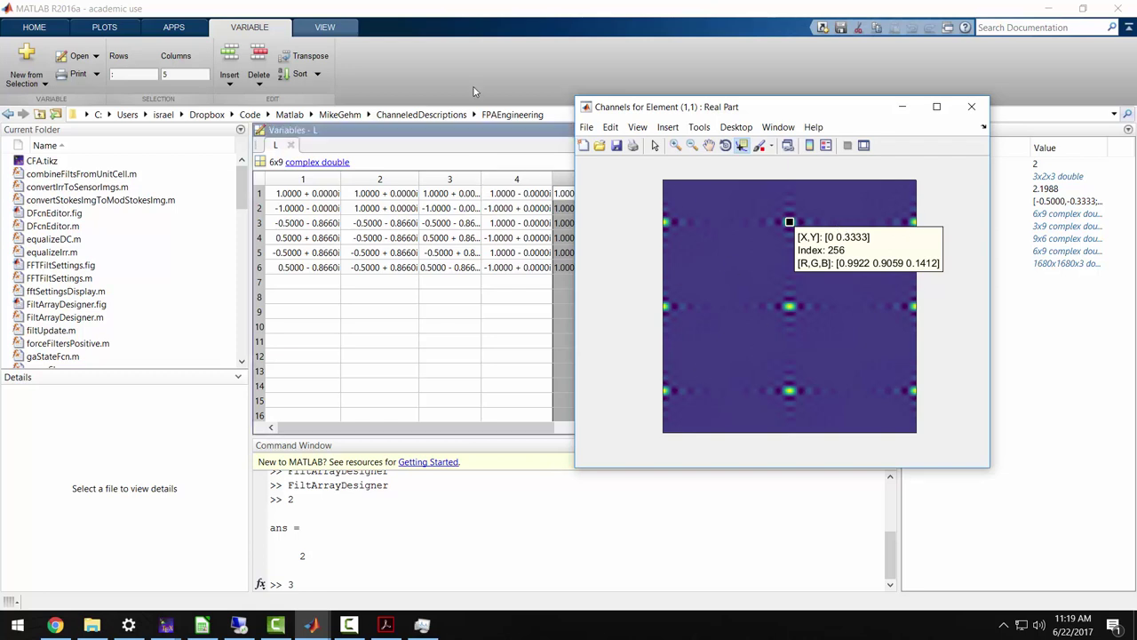
left_click(480, 68)
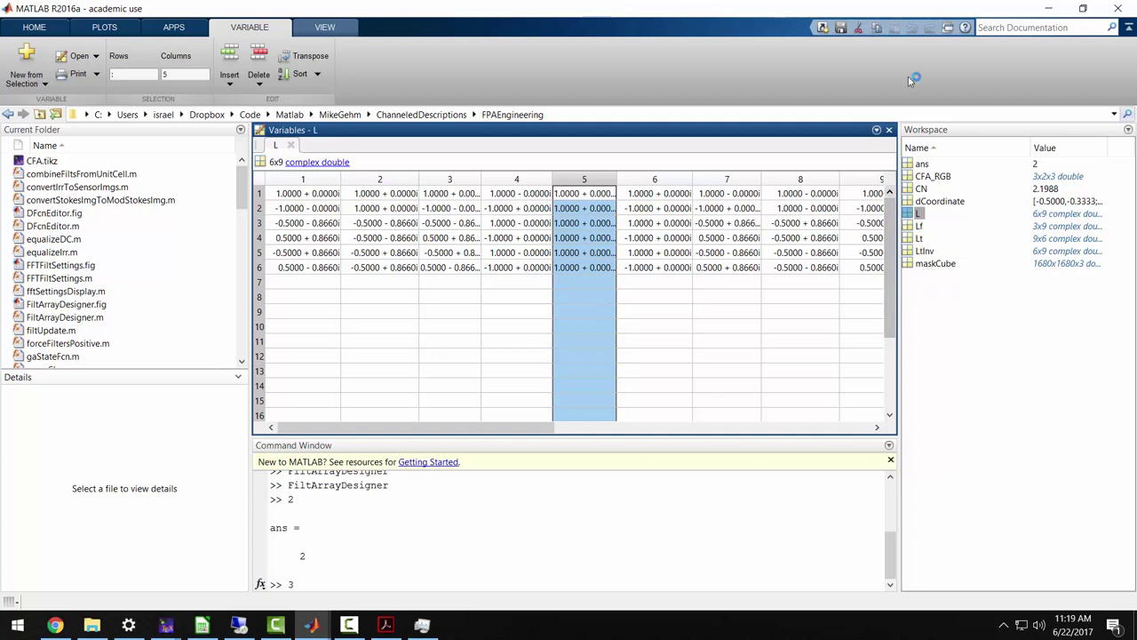
left_click(1051, 11)
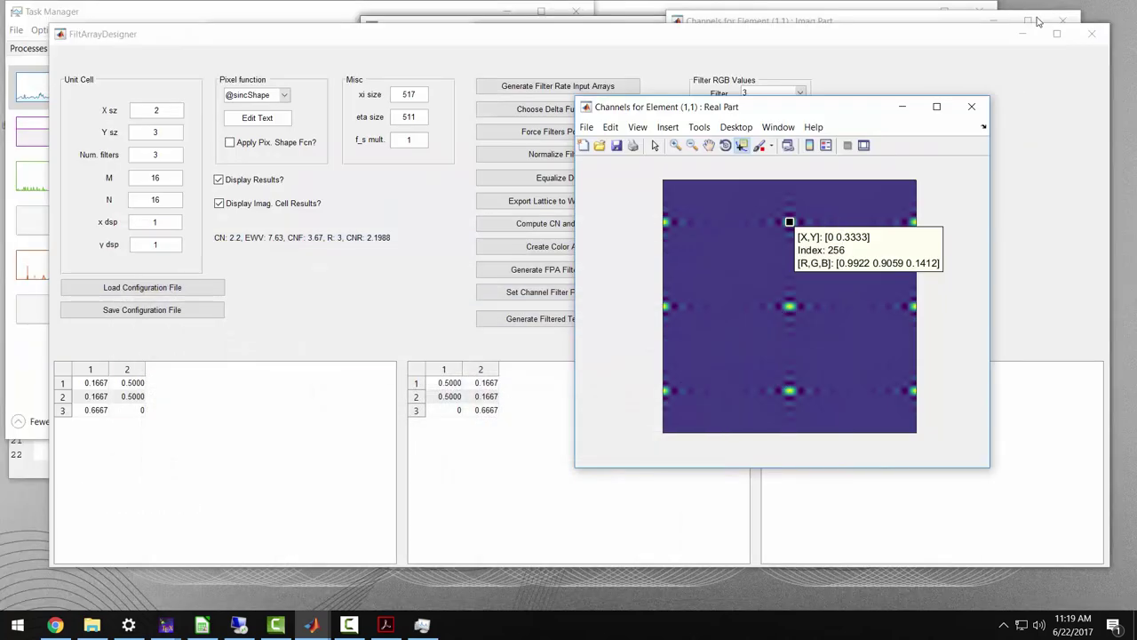
left_click(573, 41)
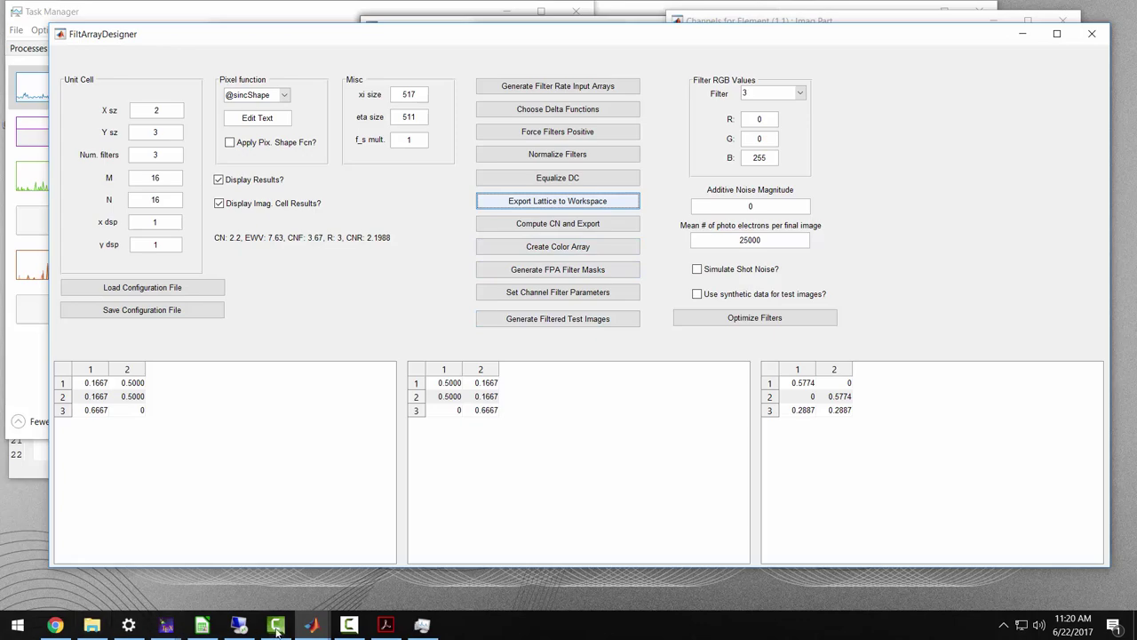
Review the CFA Unit Cell figure against the filter arrays, moving it clear of them, and return to the FiltArrayDesigner window
mouse_move(313, 625)
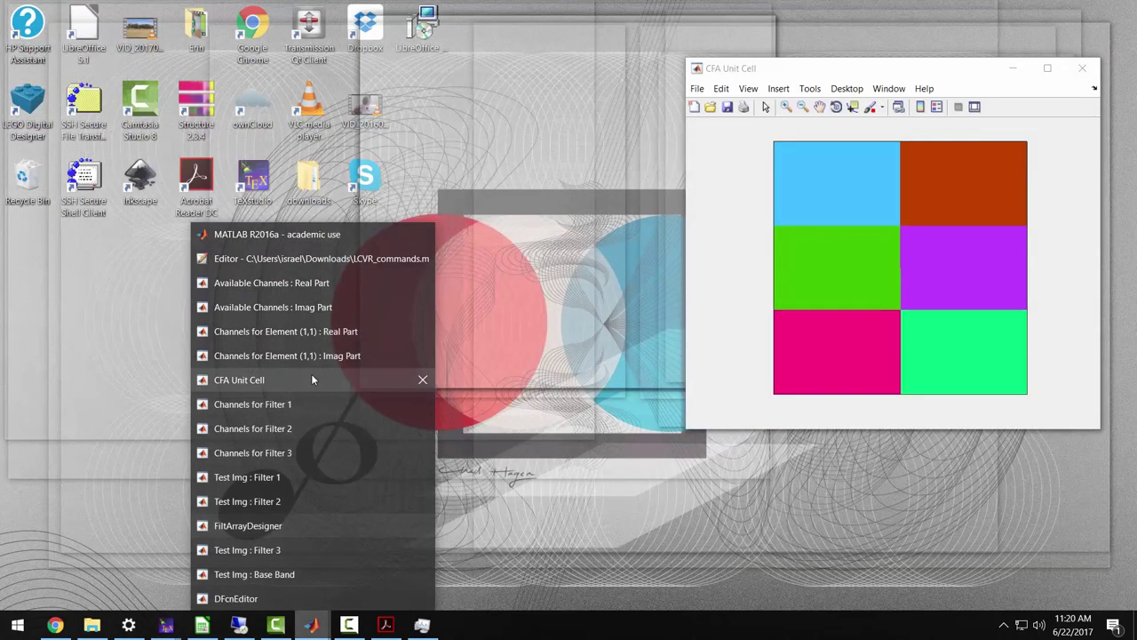
left_click(312, 379)
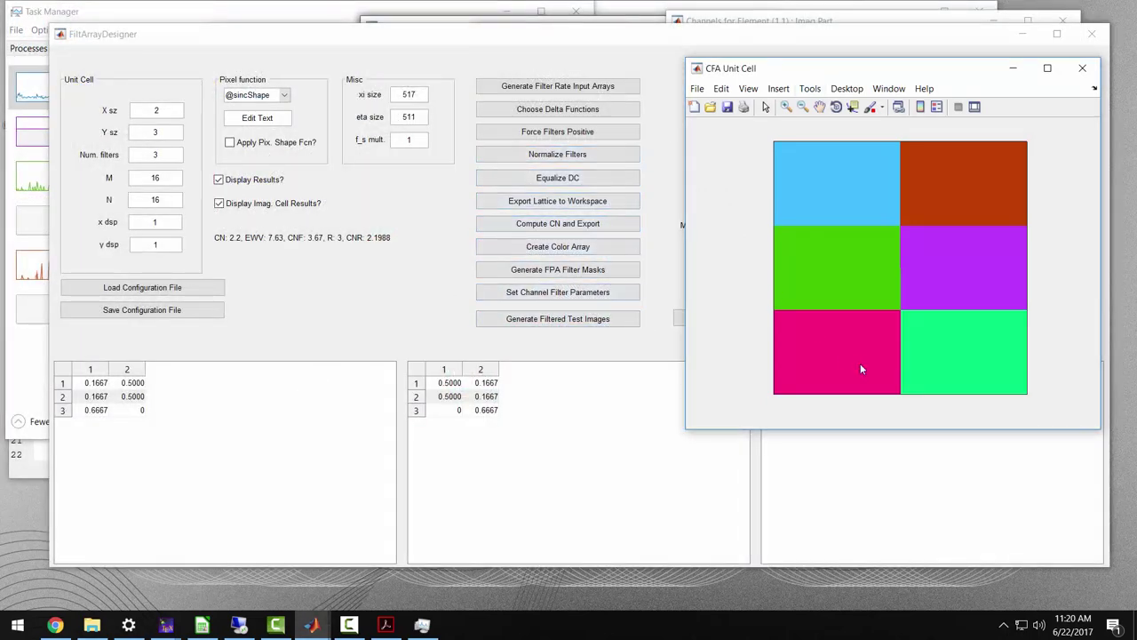
left_click_drag(903, 68, 948, 12)
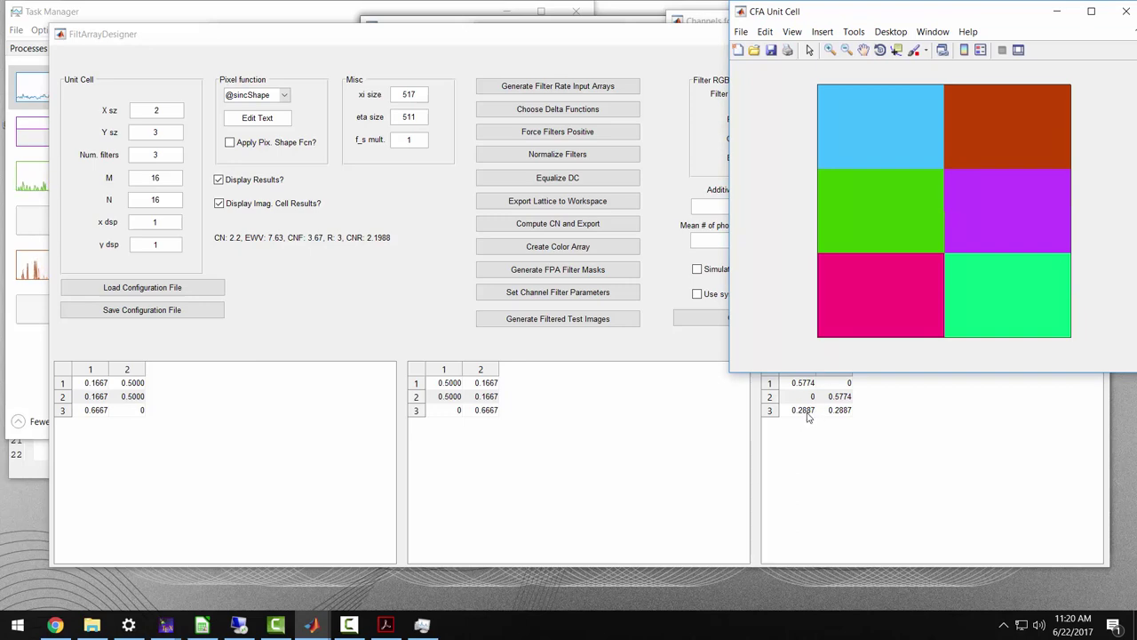
left_click(594, 38)
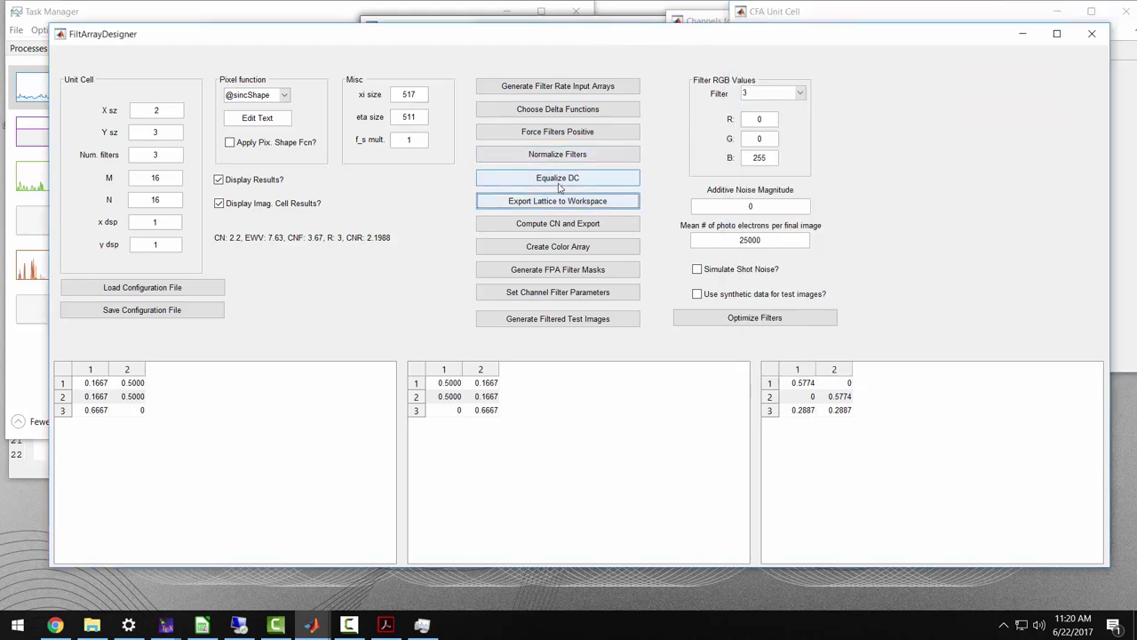
Generate the FPA filter masks for 1680 by 1680 pixels with 840 X unit cells and 560 Y unit cells
left_click(554, 272)
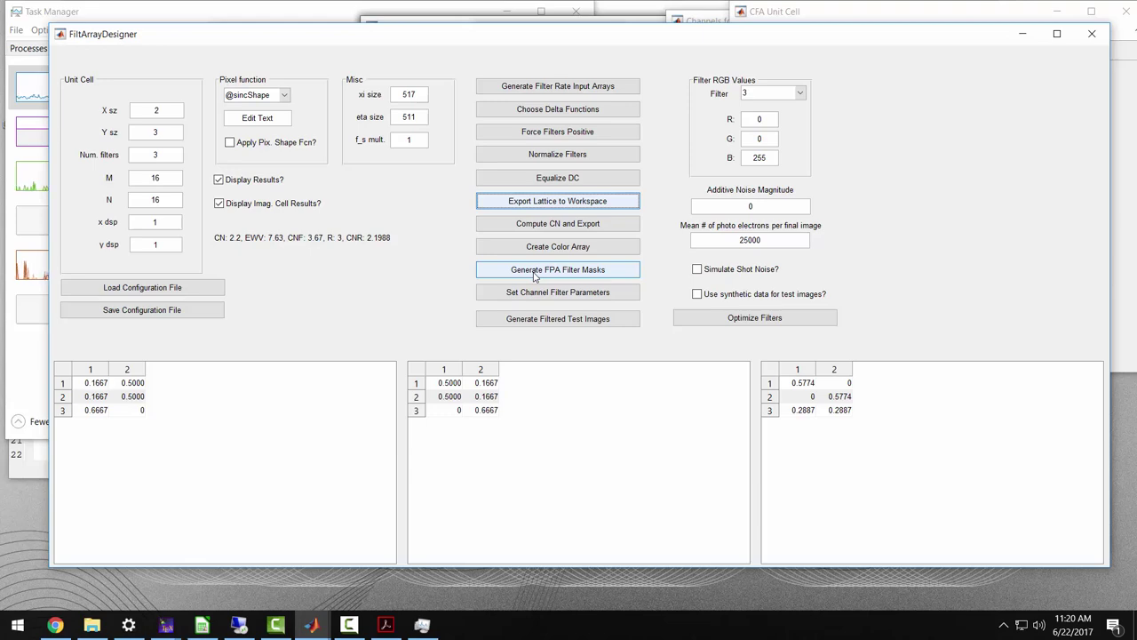
left_click(536, 269)
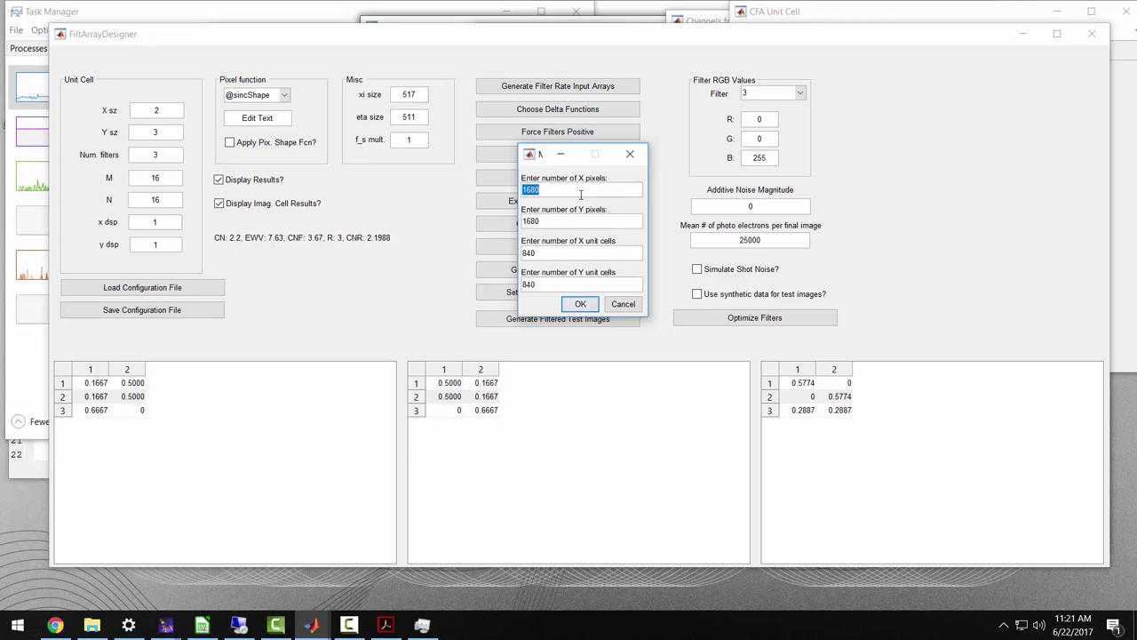
left_click(581, 194)
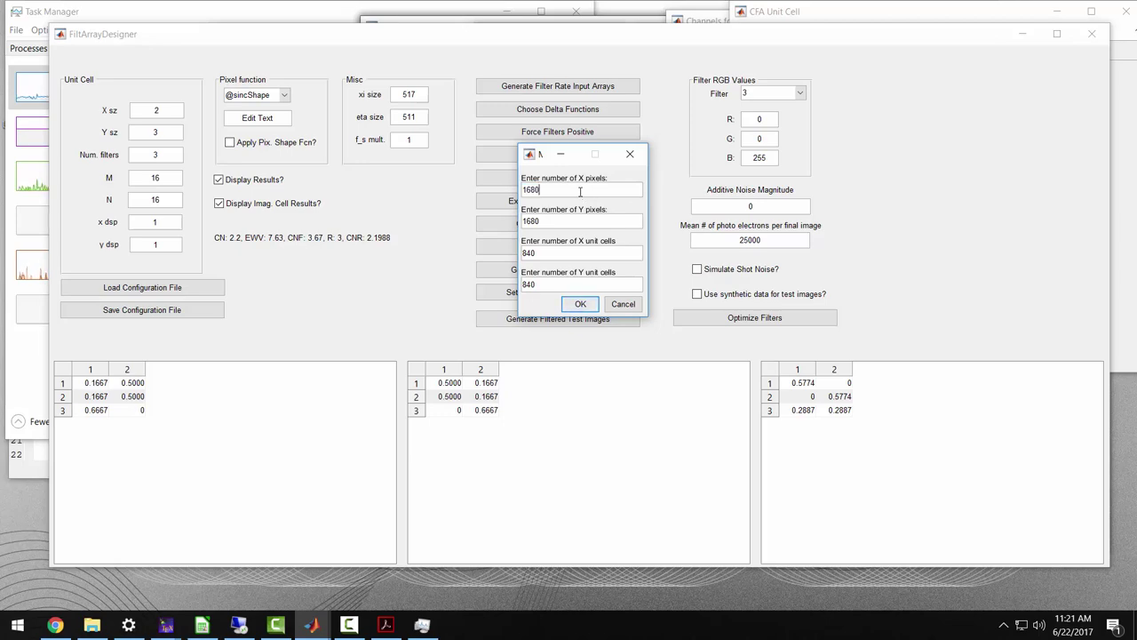
left_click(561, 253)
left_click(561, 284)
left_click_drag(548, 189, 520, 185)
left_click_drag(554, 220, 521, 221)
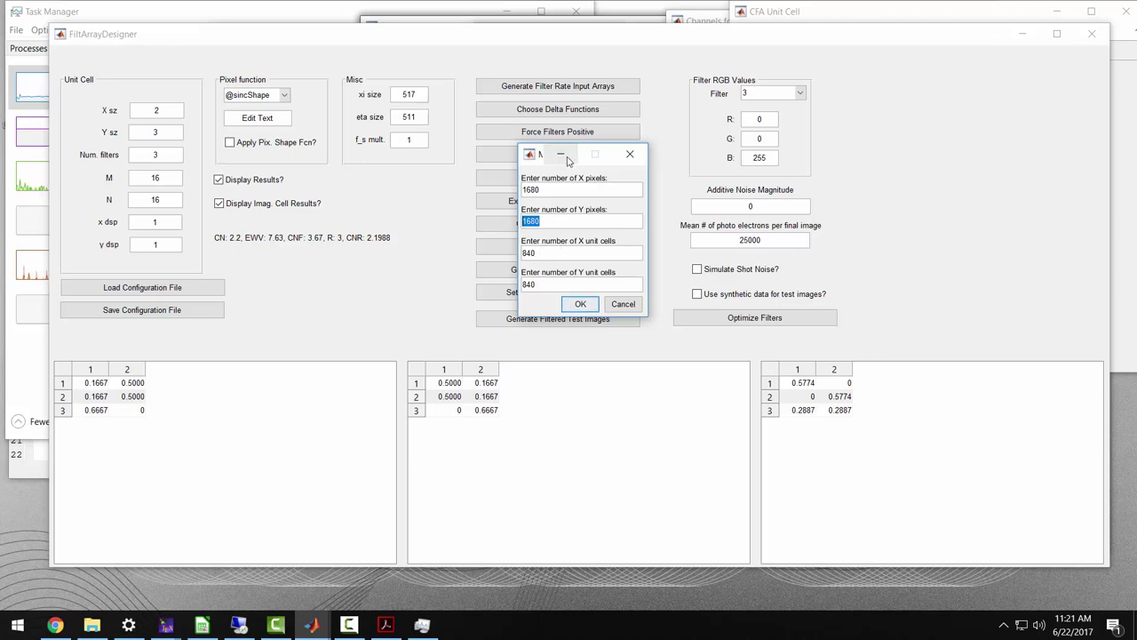
double_click(559, 252)
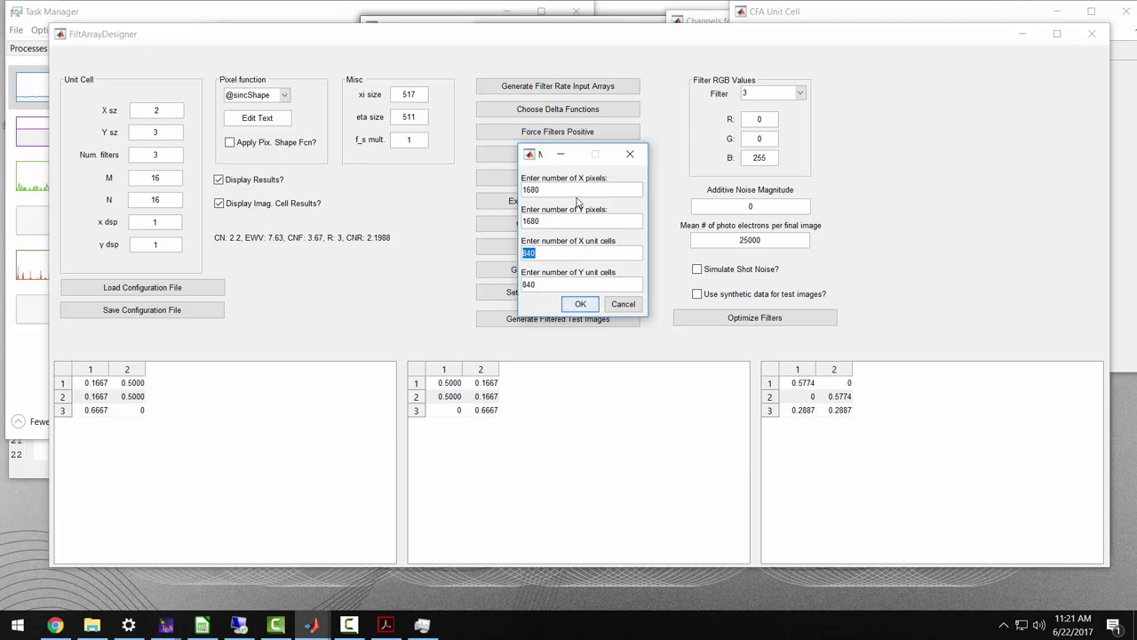
key("Tab")
type("560")
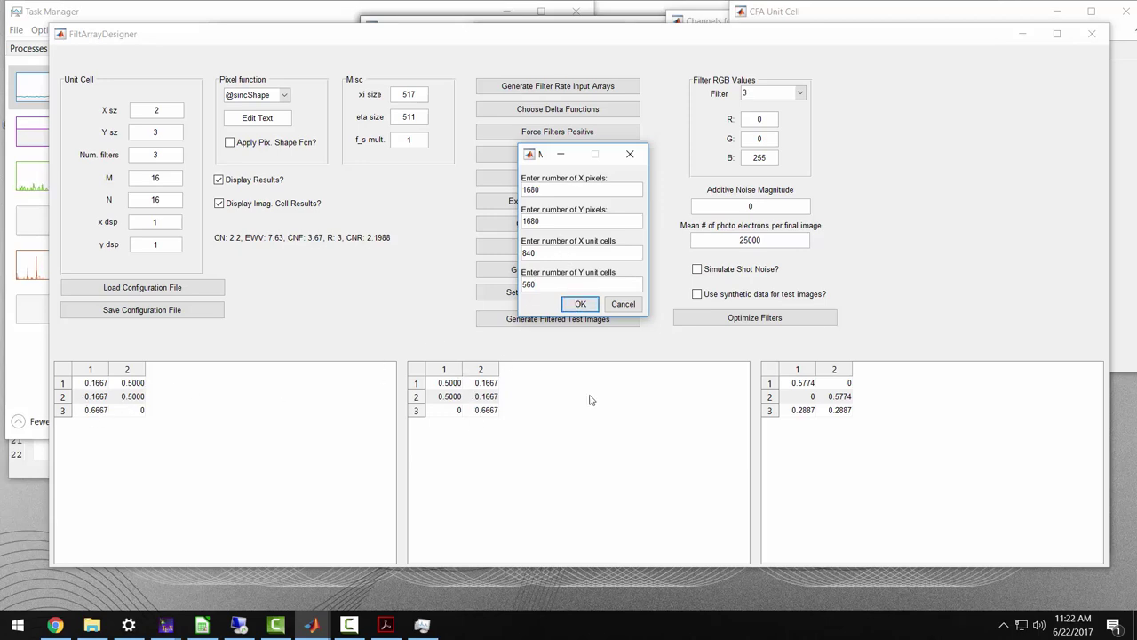
left_click(594, 304)
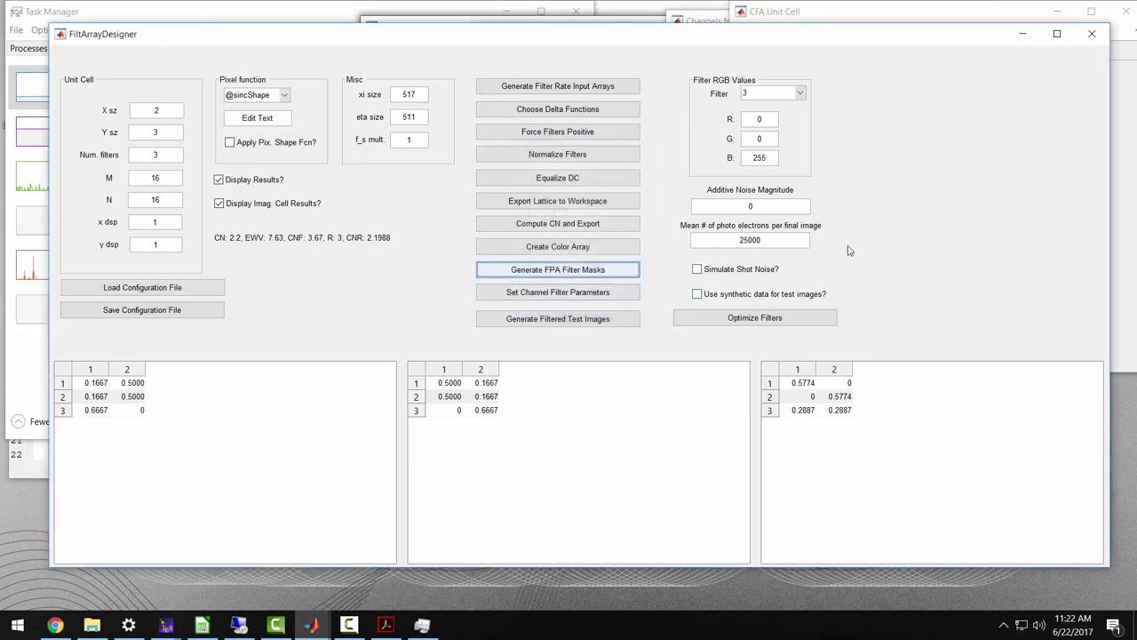
left_click(614, 271)
left_click(604, 291)
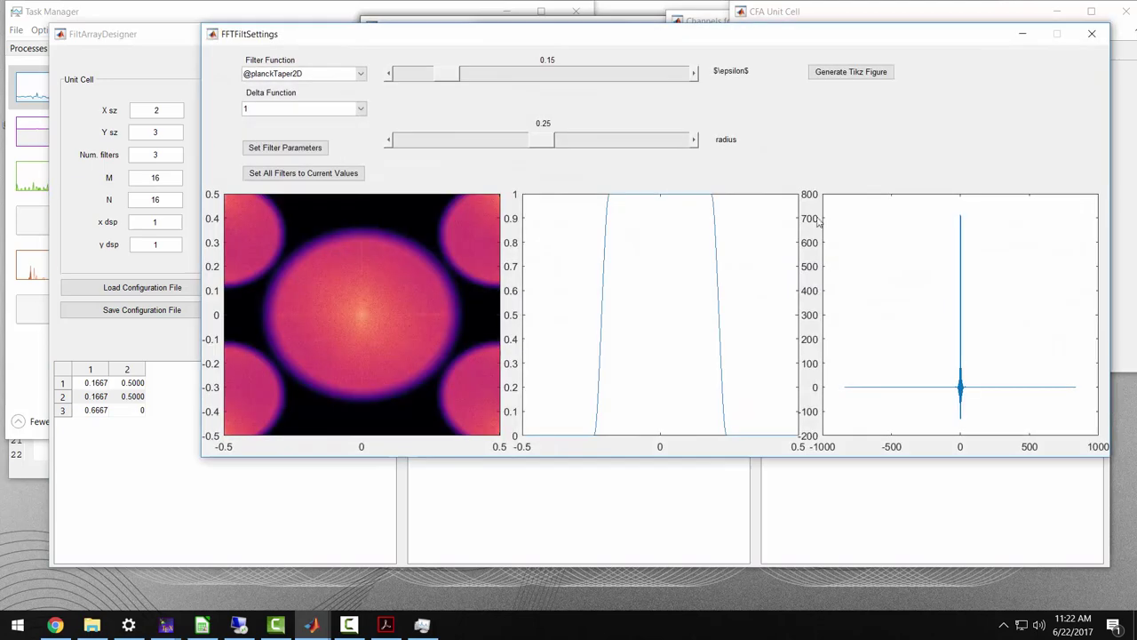
left_click_drag(791, 44, 939, 35)
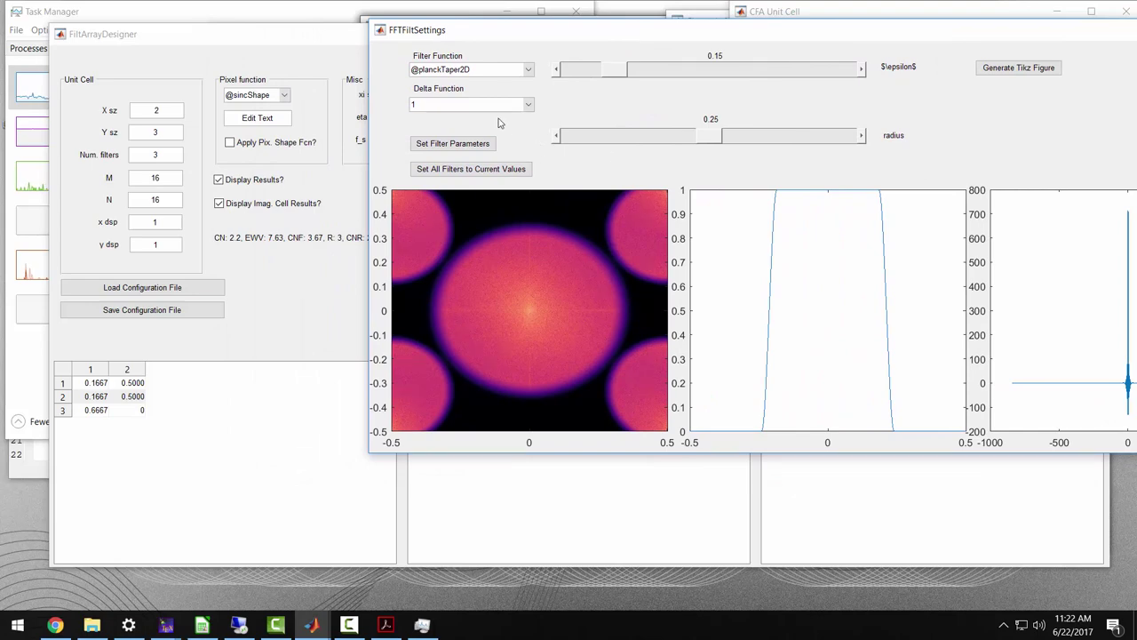
left_click(530, 70)
left_click(531, 71)
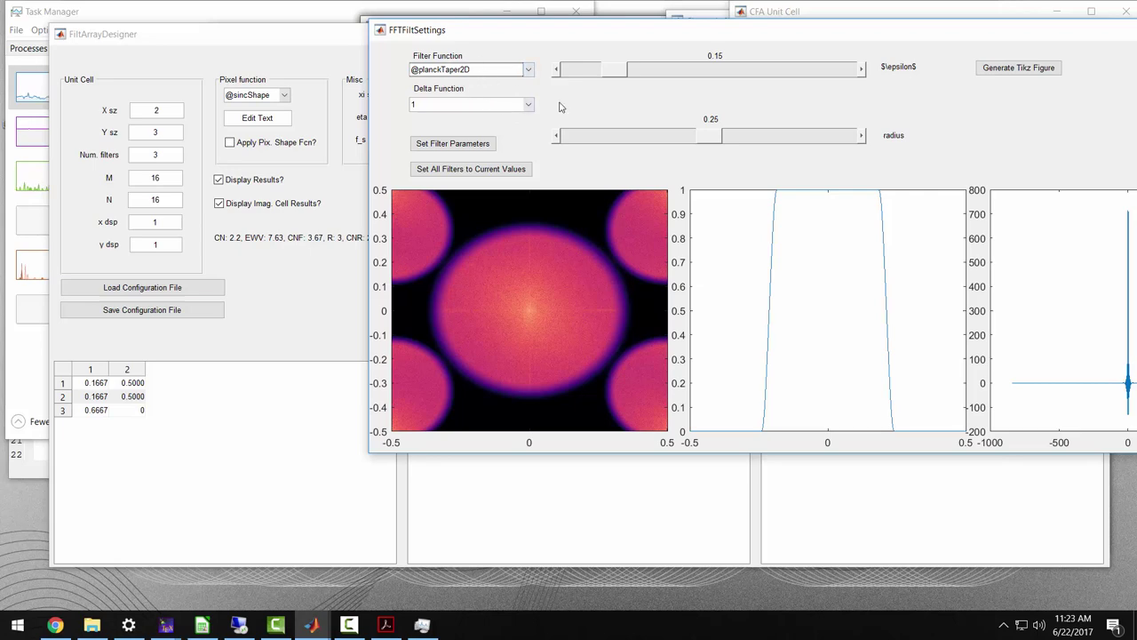
View the list of delta functions, keep delta function 1 selected, and reposition the settings window so all plots are visible
left_click(530, 106)
left_click(529, 106)
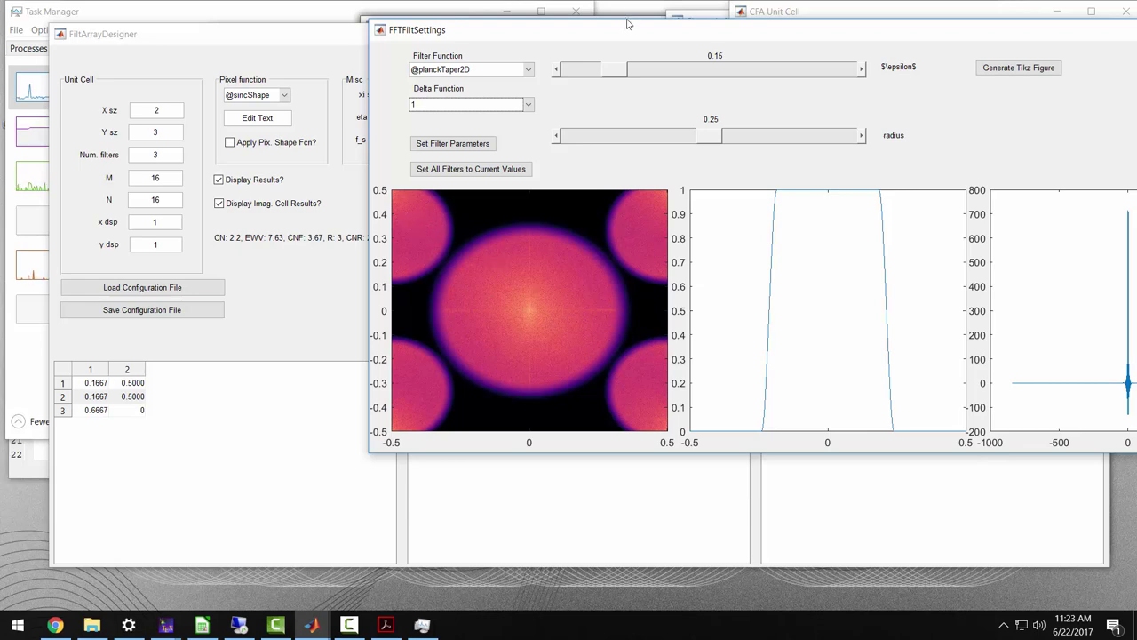
left_click_drag(626, 33, 474, 29)
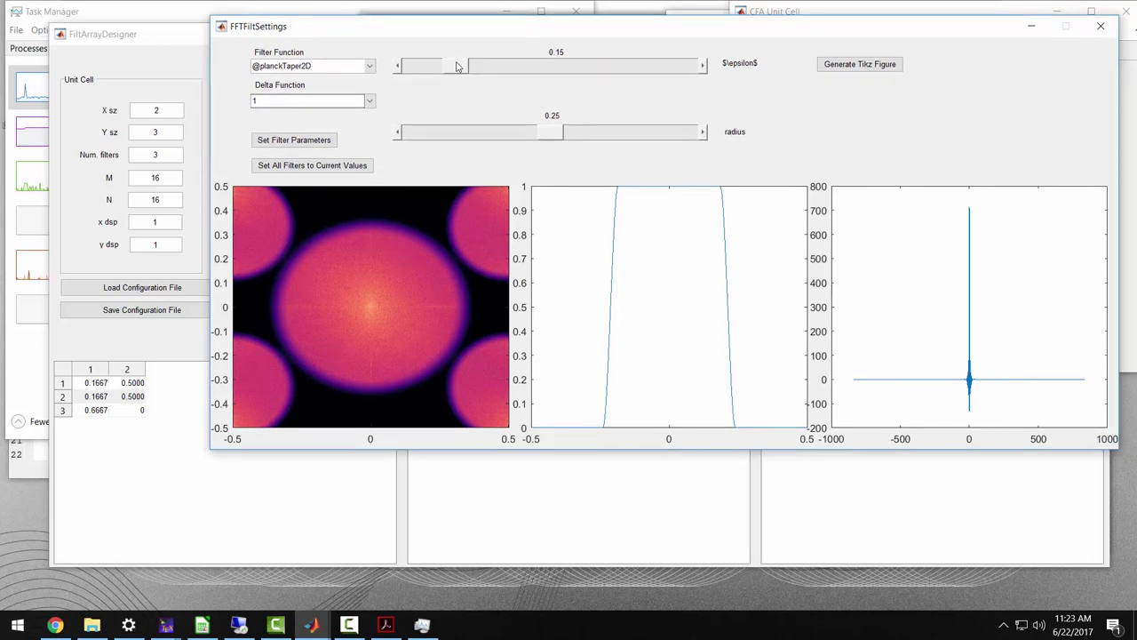
left_click(370, 102)
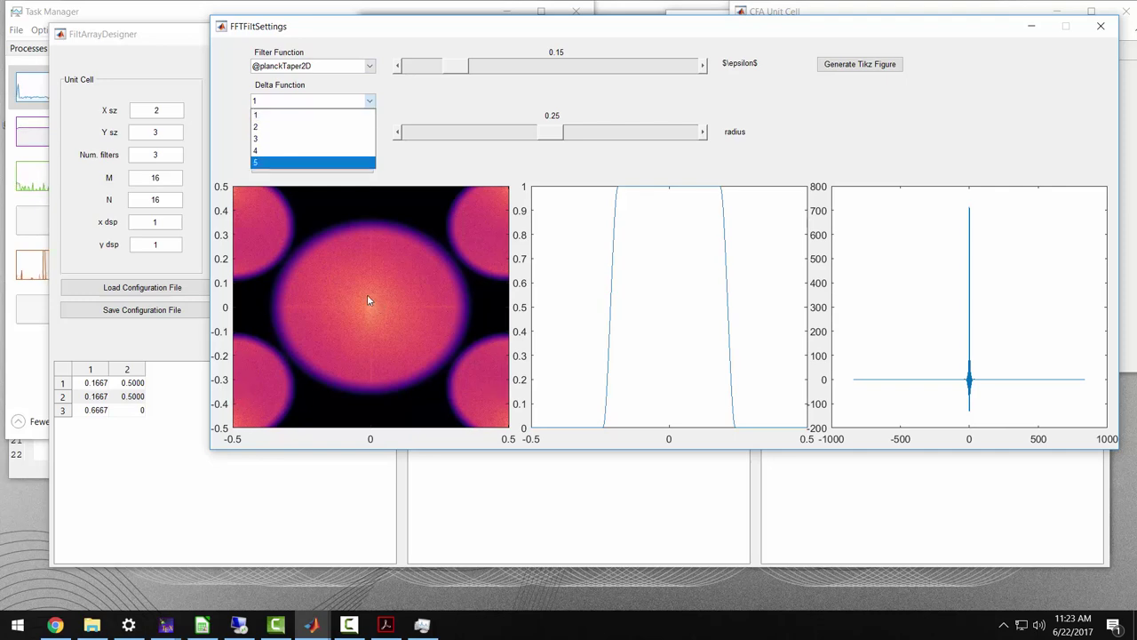
left_click(365, 116)
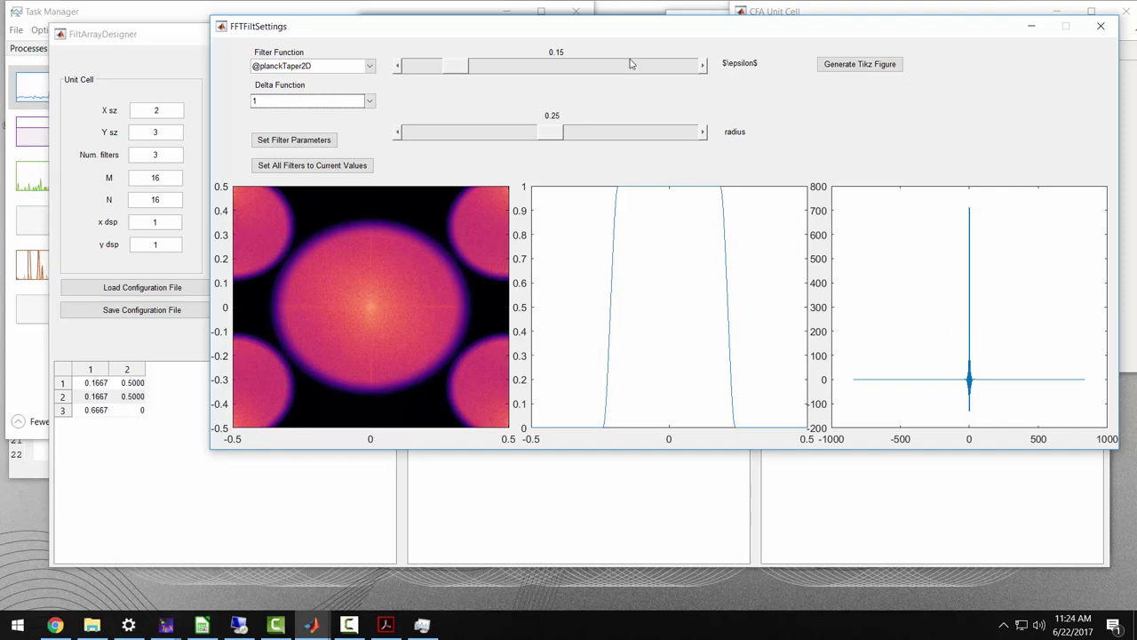
Raise epsilon for delta function 1 in increments up to a high value, and lower it to 0.74 to compare taper shapes
left_click(701, 67)
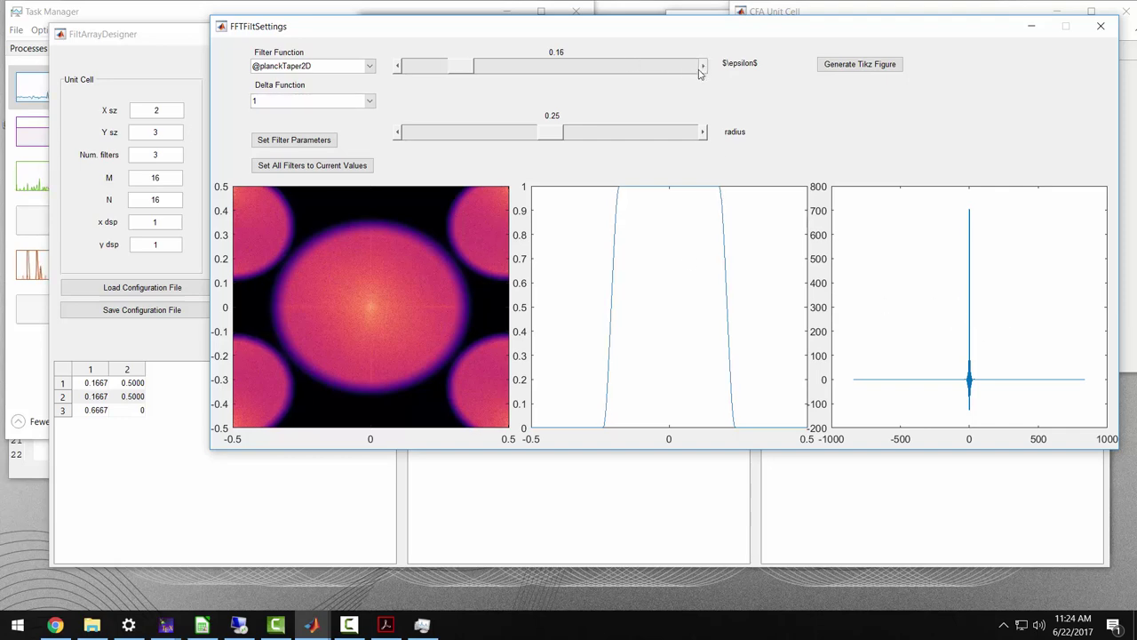
left_click(702, 67)
left_click(701, 67)
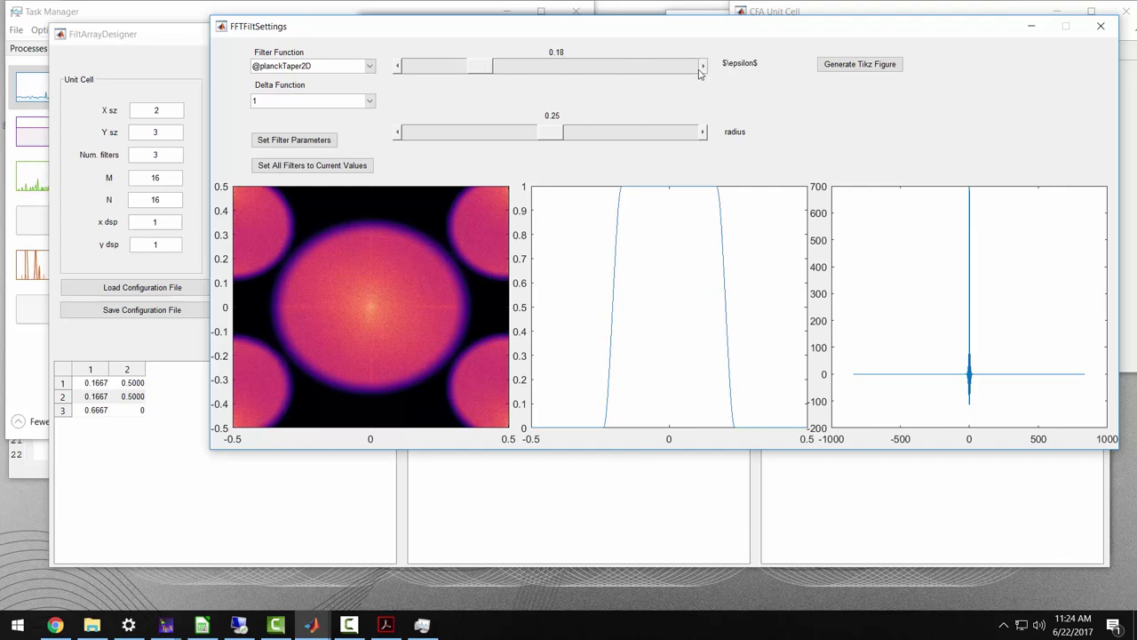
left_click(701, 68)
left_click(698, 70)
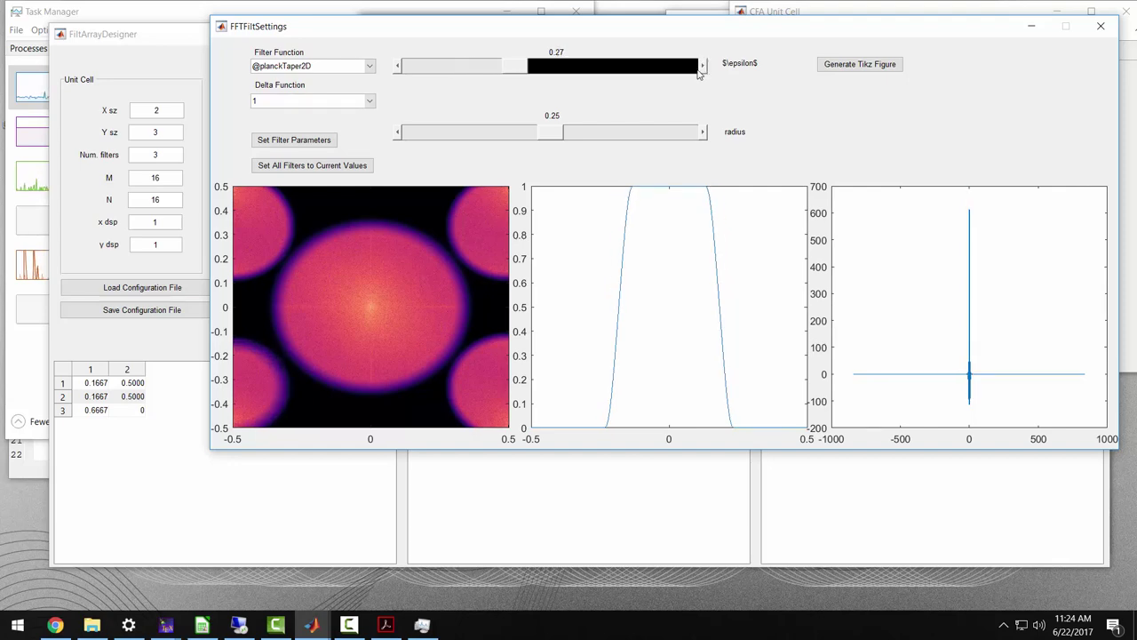
left_click(698, 69)
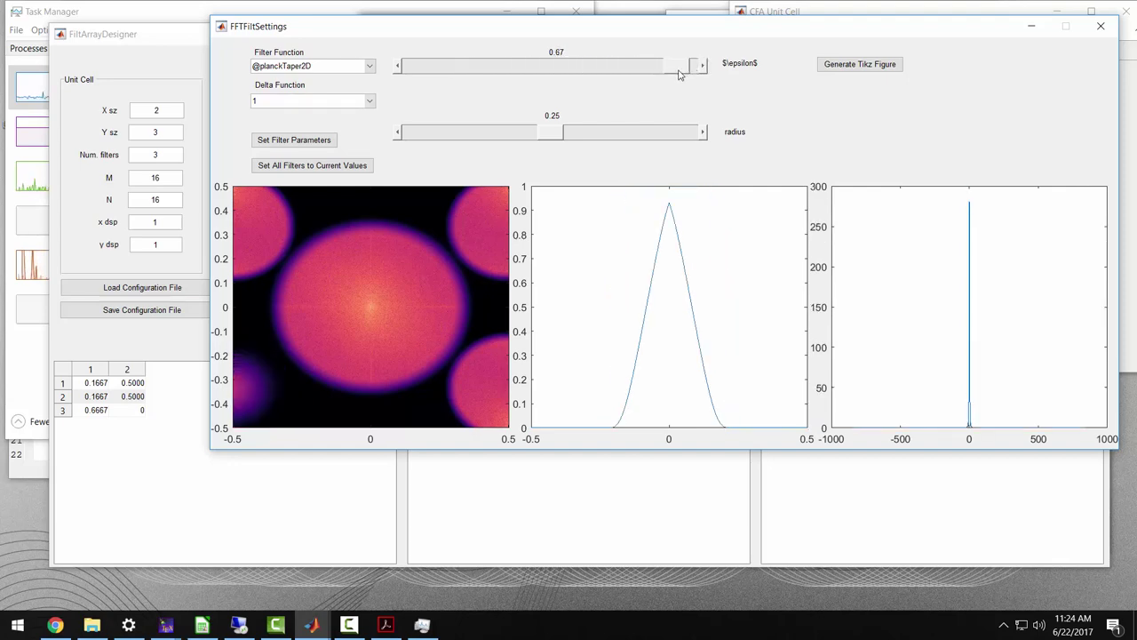
left_click(397, 67)
left_click(397, 67)
left_click(397, 67)
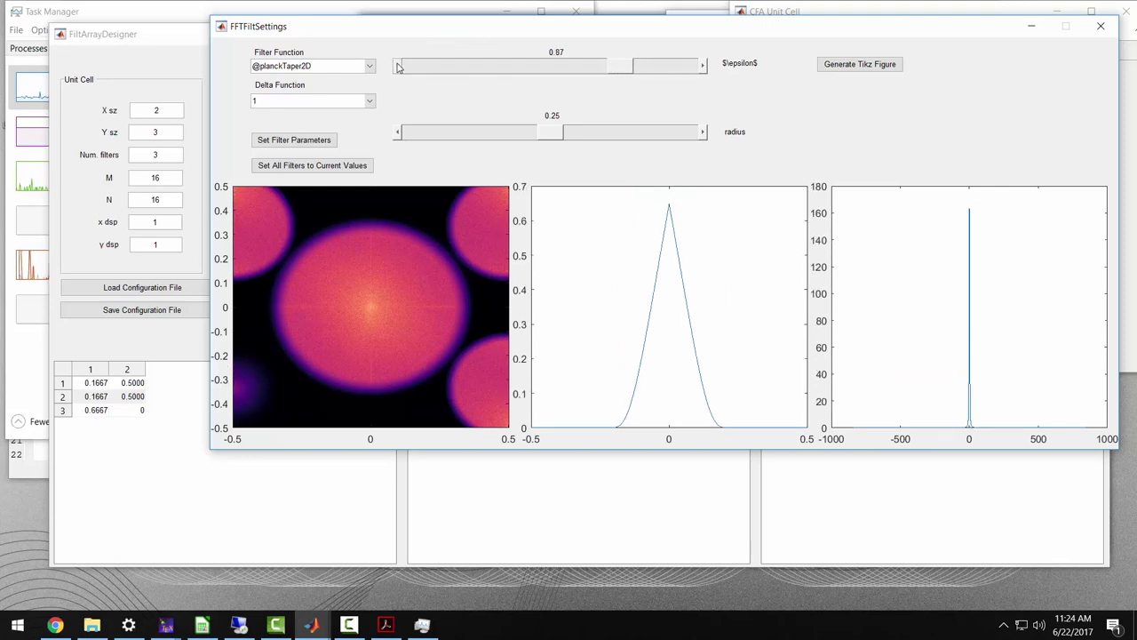
Try a radius of 0.31868 with epsilon 0.12747 for delta function 1, and reduce the radius to 0.25824
left_click_drag(558, 135, 596, 133)
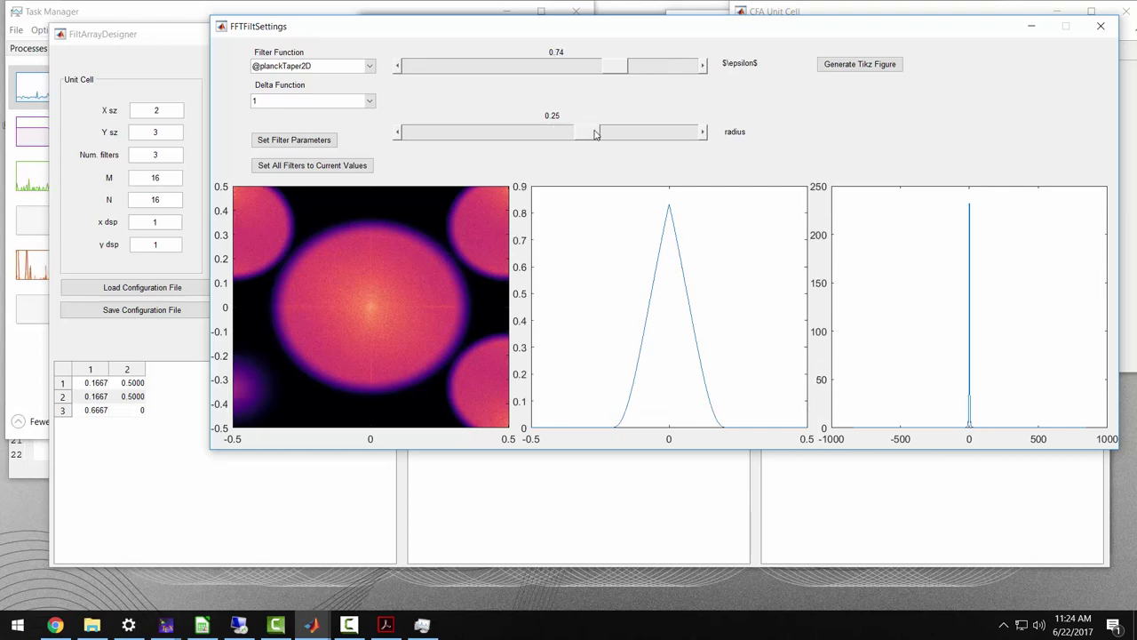
left_click_drag(612, 70, 450, 74)
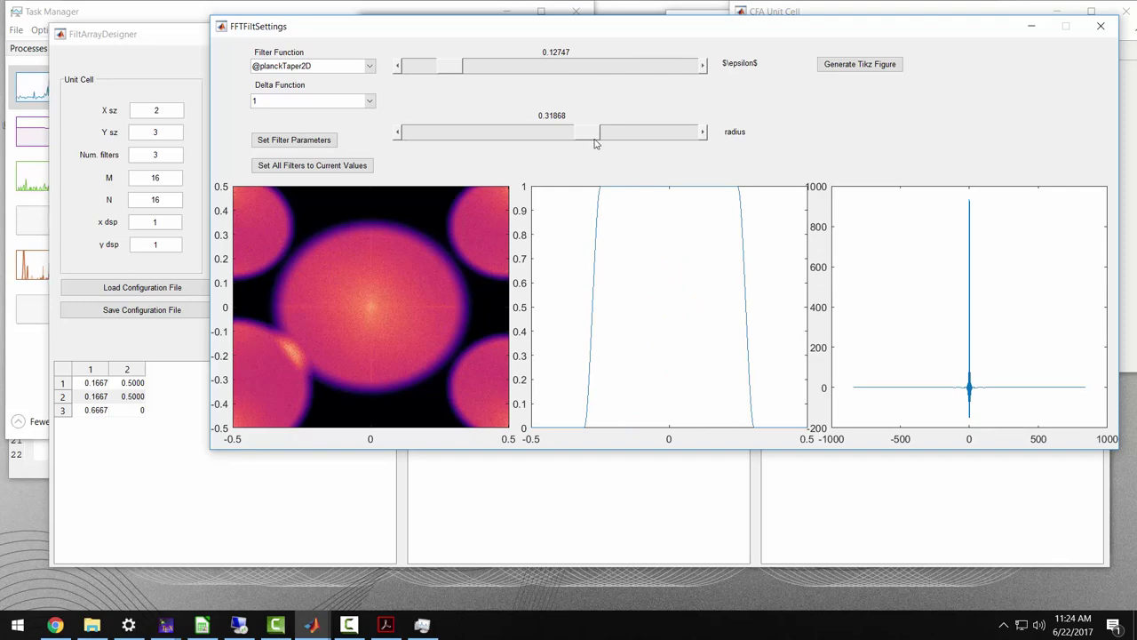
left_click_drag(596, 144, 562, 139)
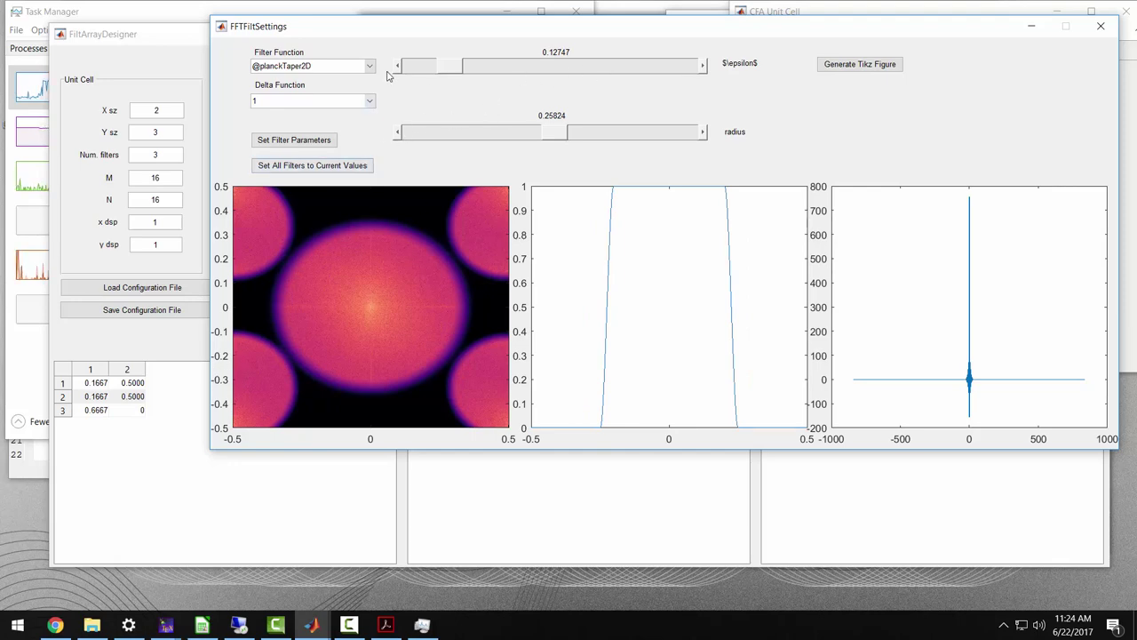
Drop epsilon to 0 and raise it to 0.04 for delta function 1, and reduce the radius to 0
left_click_drag(453, 71, 393, 51)
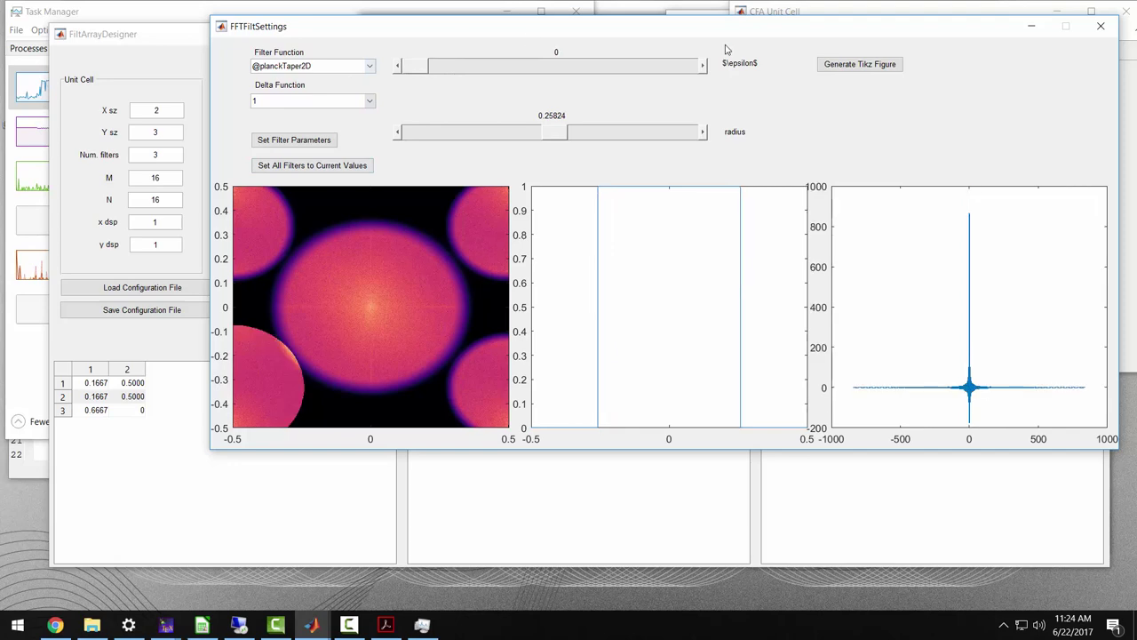
left_click(703, 67)
left_click(704, 67)
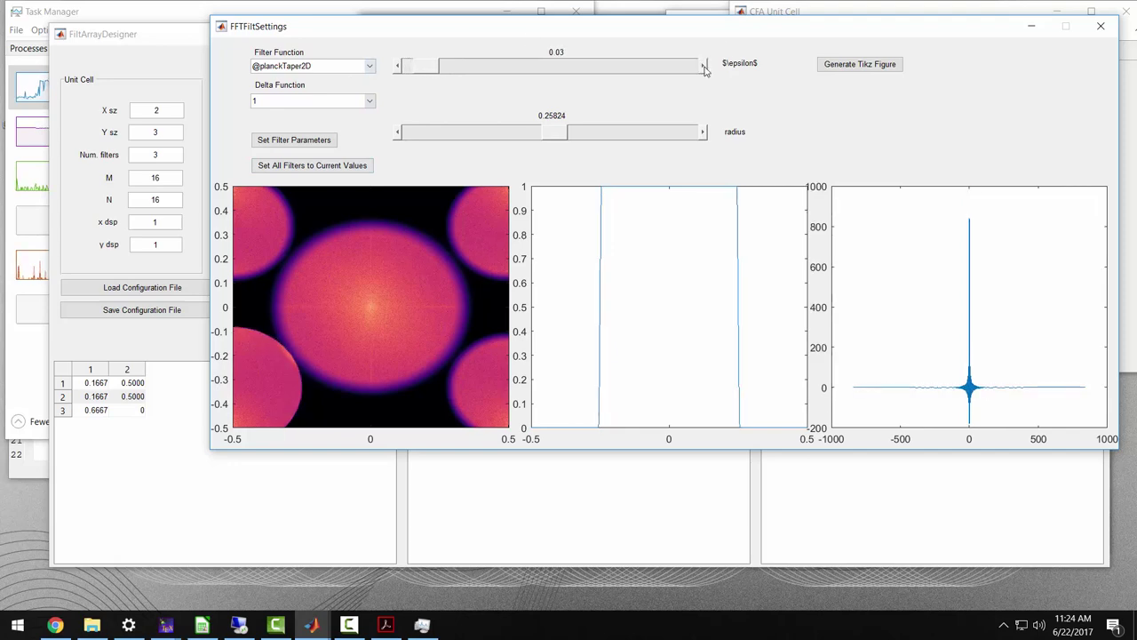
left_click(703, 66)
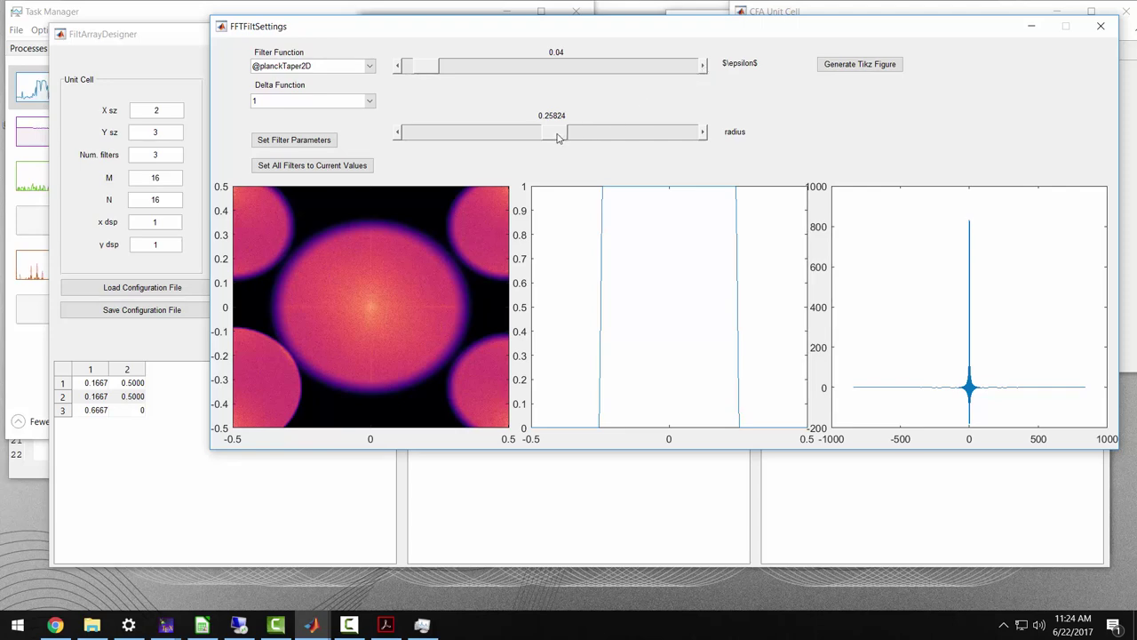
left_click_drag(560, 134, 331, 133)
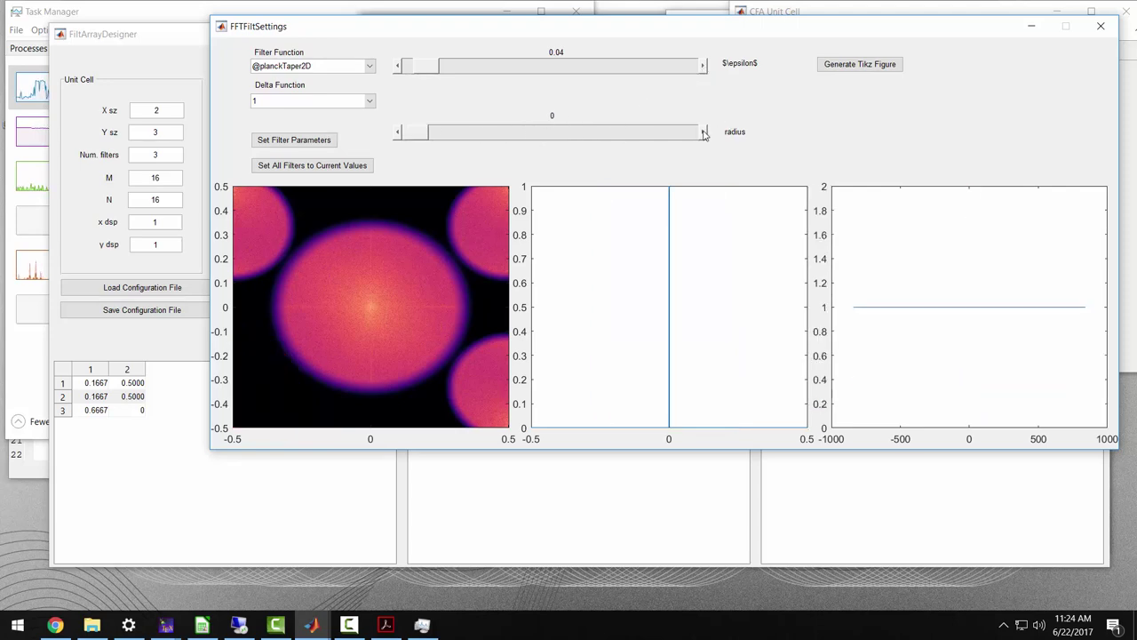
Increase the radius for delta function 1 in small increments, settling on 0.1
left_click(703, 133)
left_click(704, 133)
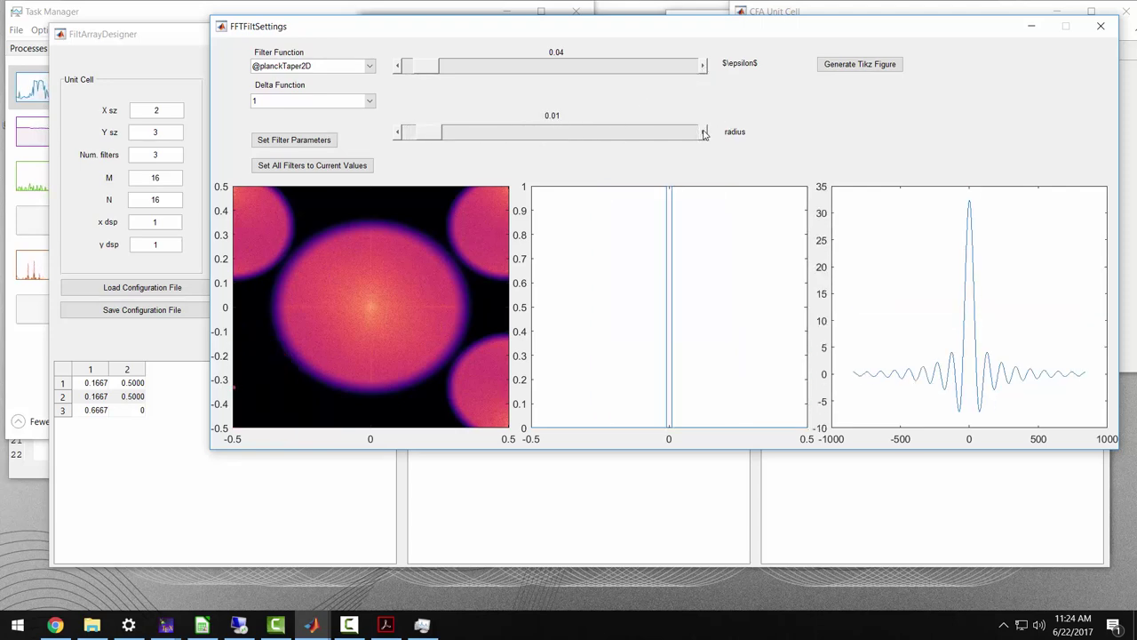
left_click(703, 133)
left_click(704, 134)
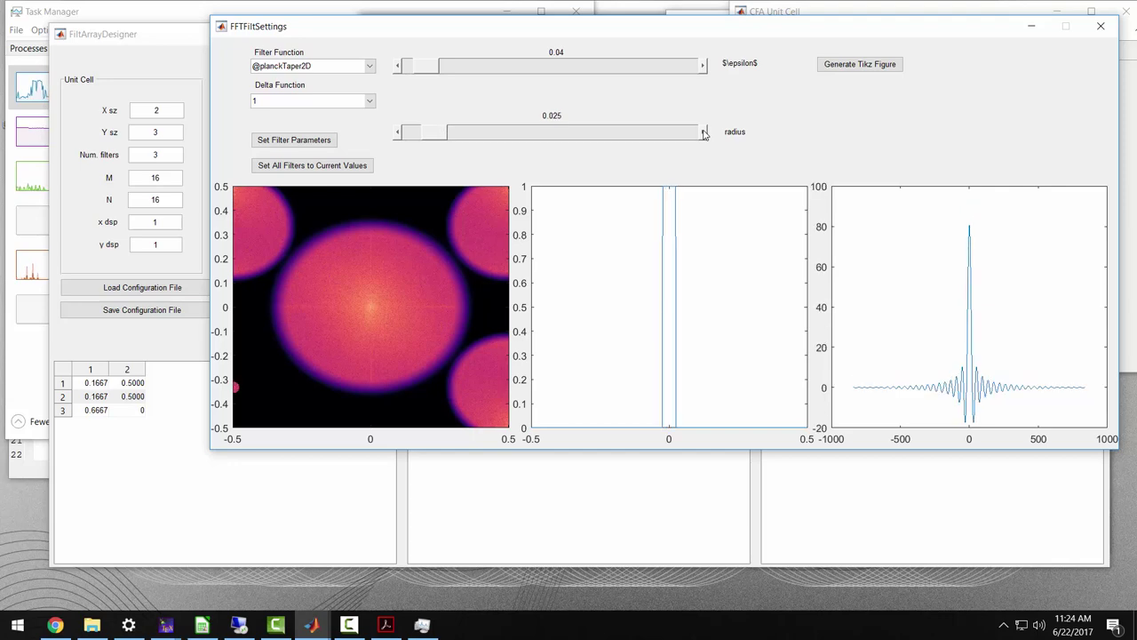
left_click(703, 133)
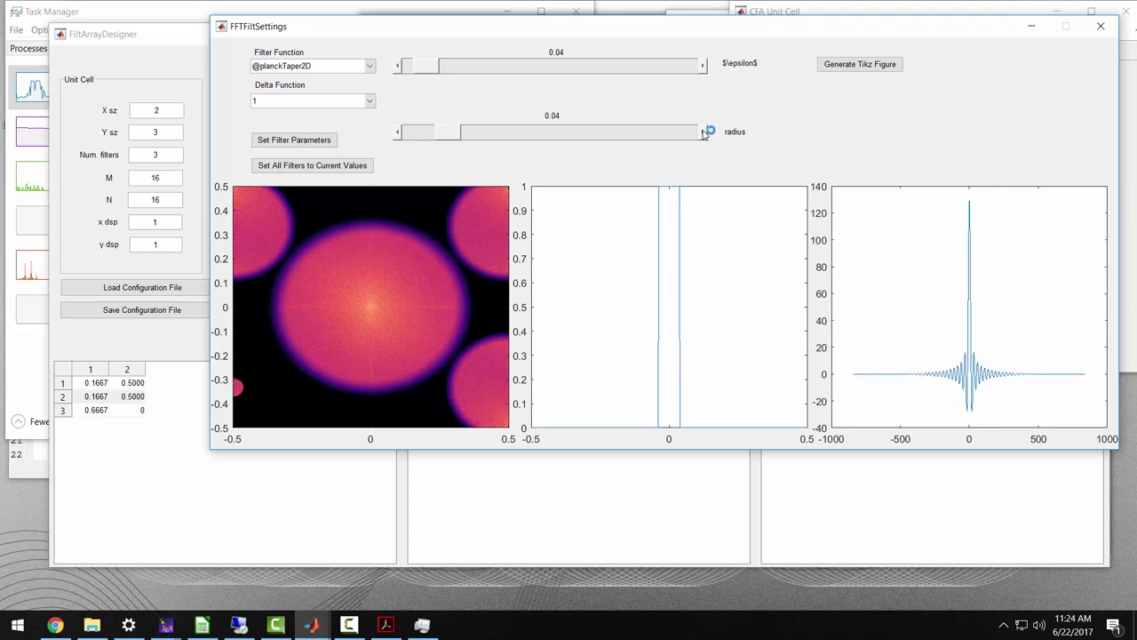
left_click(703, 133)
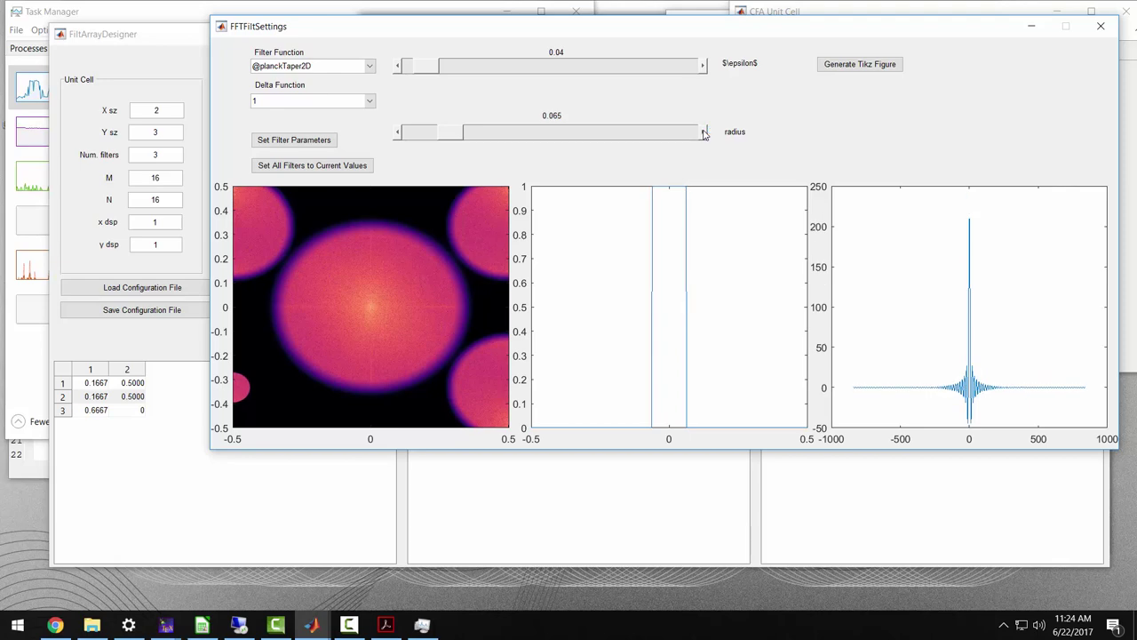
left_click(703, 134)
left_click(704, 134)
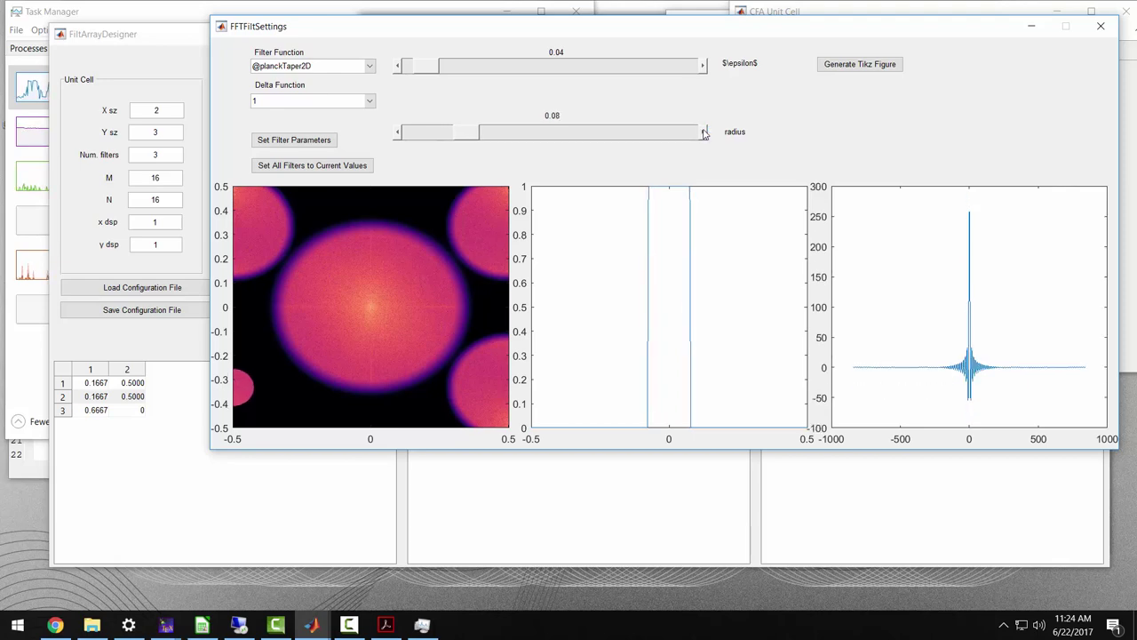
left_click(704, 132)
left_click(703, 132)
left_click(703, 132)
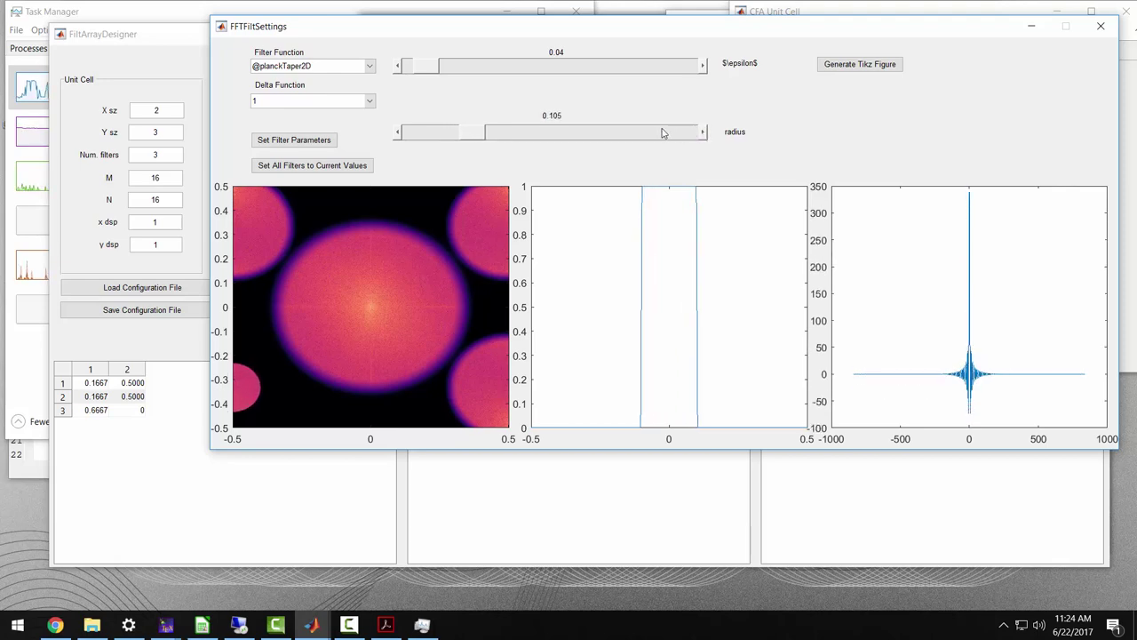
left_click(398, 132)
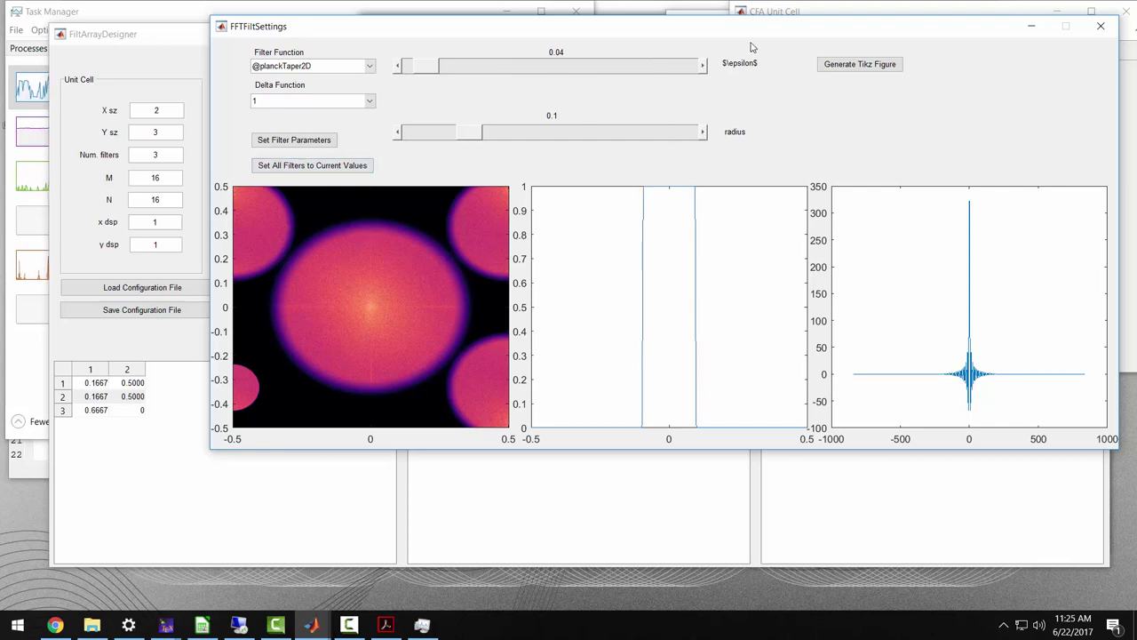
Set epsilon for delta function 1 to 0.1 and apply the current values to all filters
left_click(701, 68)
left_click(701, 67)
left_click(701, 68)
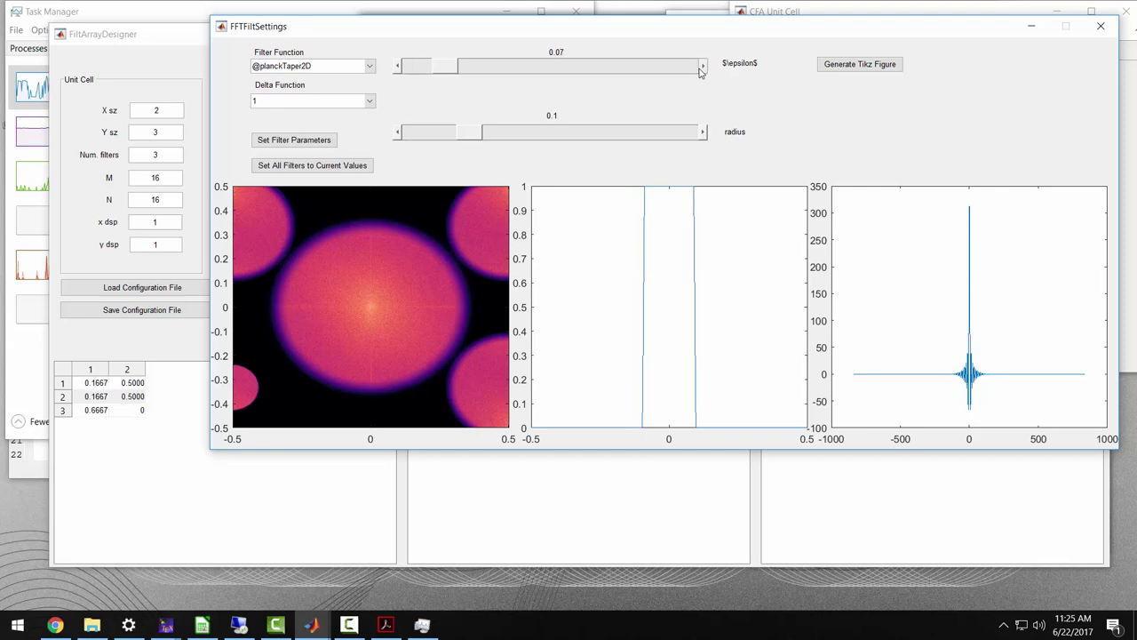
left_click(701, 68)
left_click(701, 68)
left_click(701, 68)
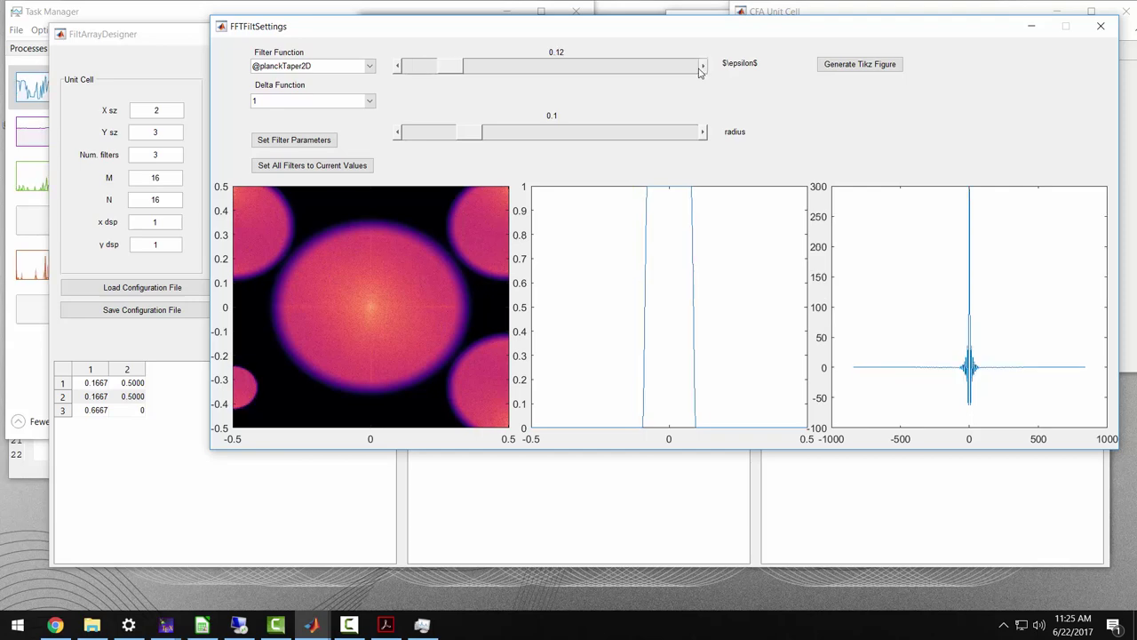
left_click(397, 69)
left_click(397, 69)
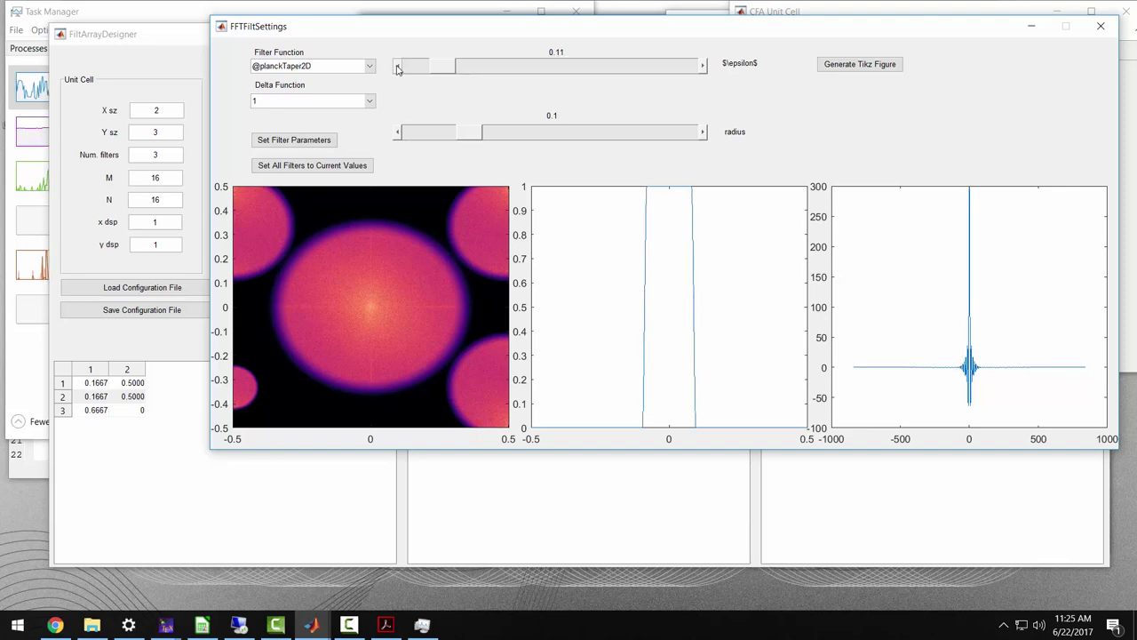
left_click(397, 69)
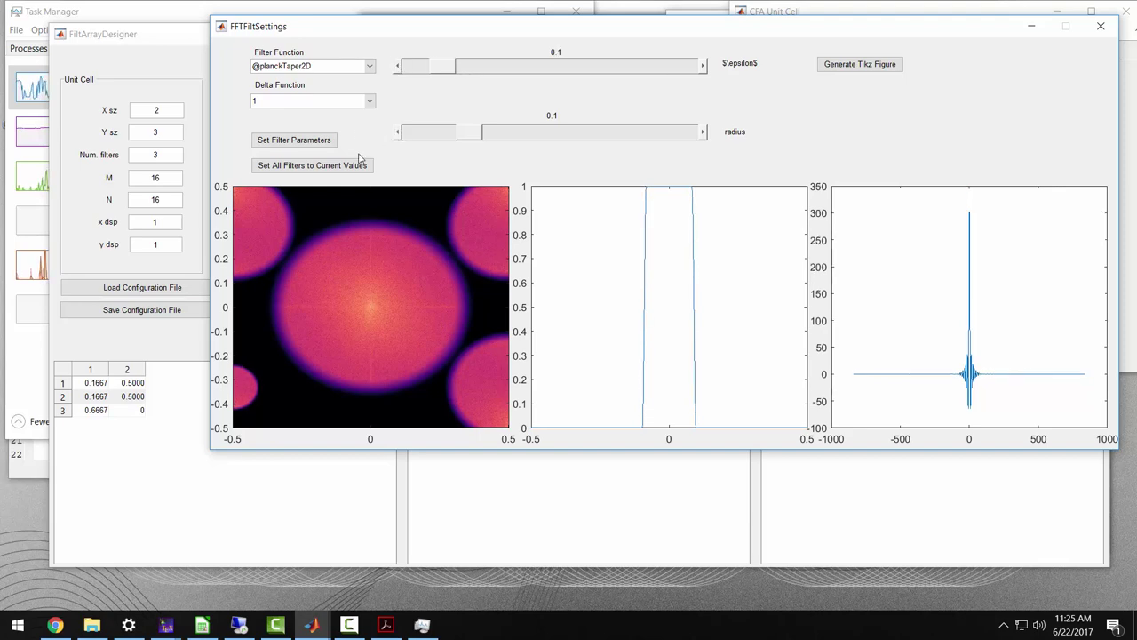
left_click(356, 167)
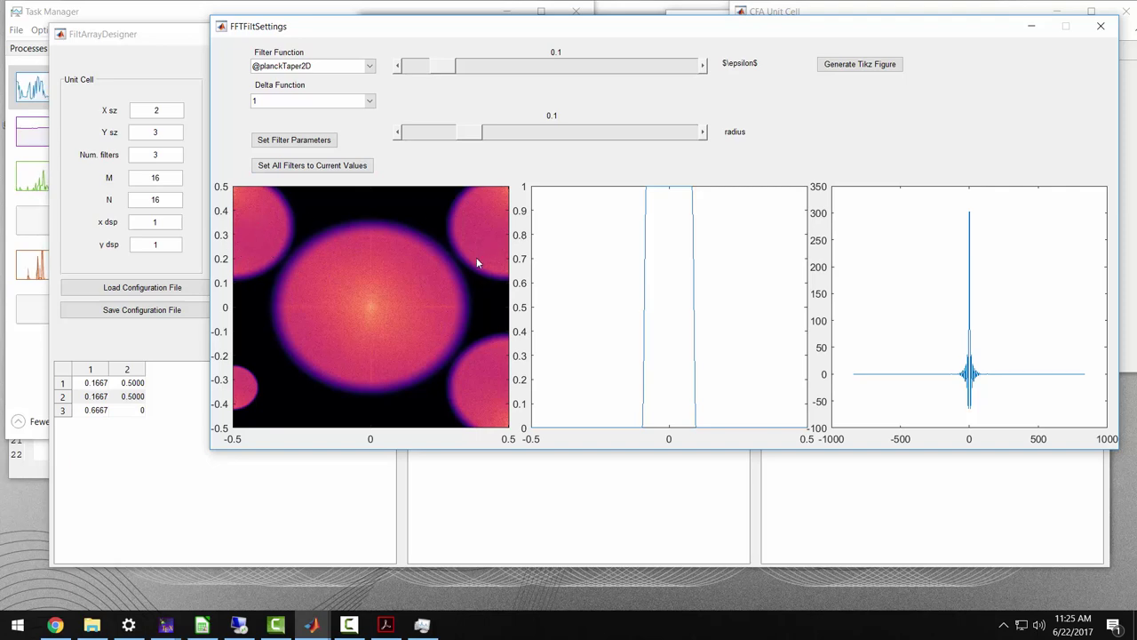
left_click(332, 166)
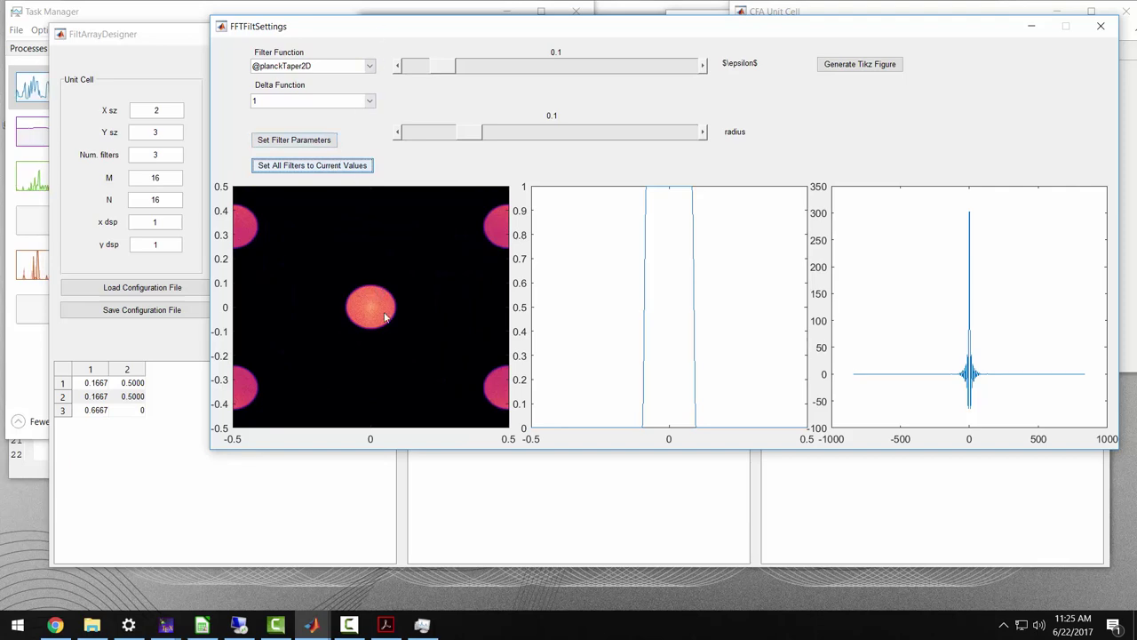
Give delta function 3 a radius of 0.5 and epsilon of 0, set its filter parameters, and close the filter settings
left_click(370, 101)
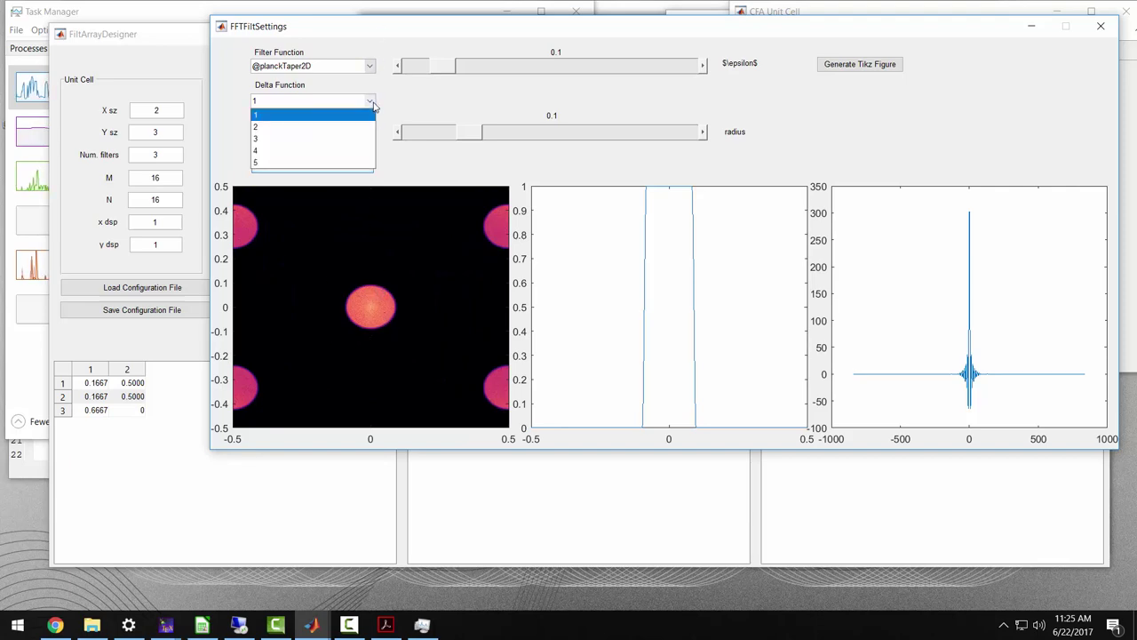
left_click(347, 140)
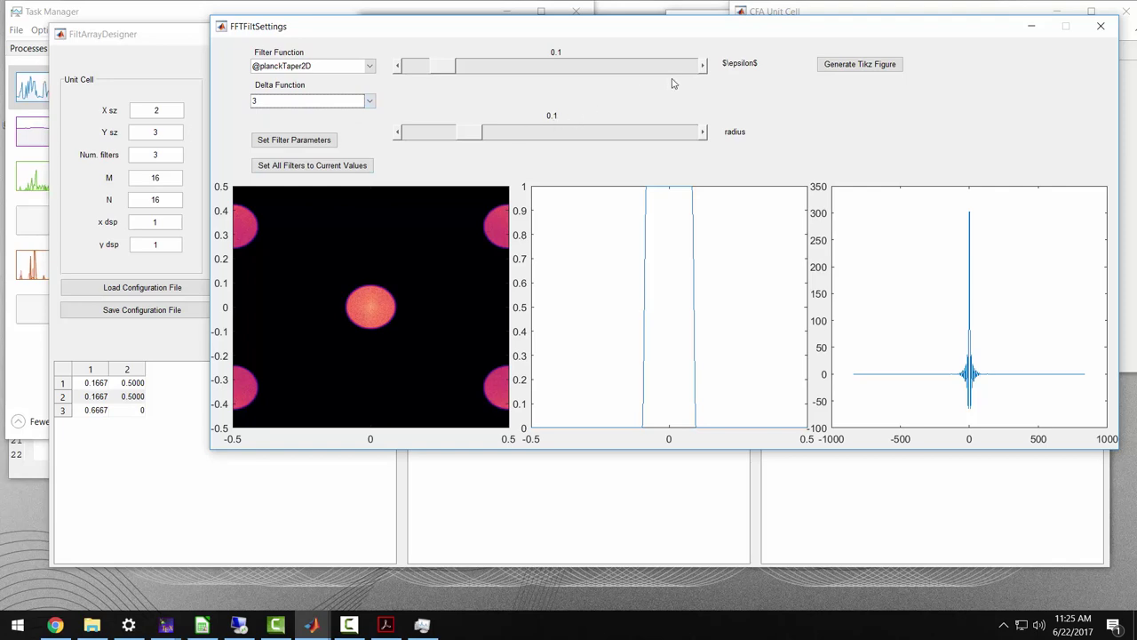
left_click(705, 132)
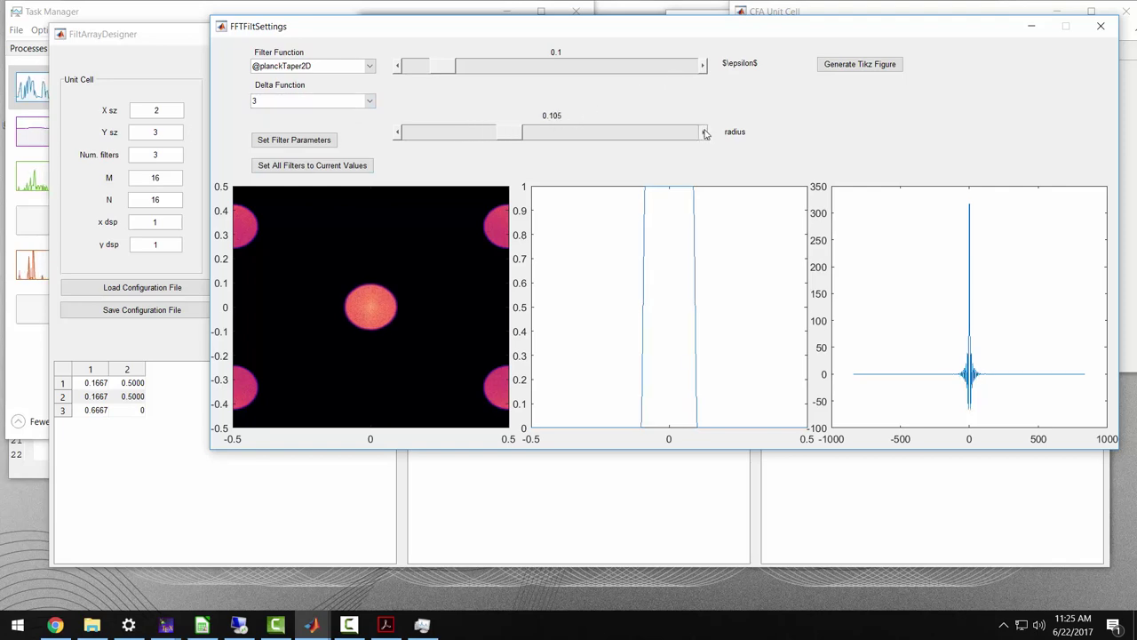
left_click_drag(704, 132, 705, 132)
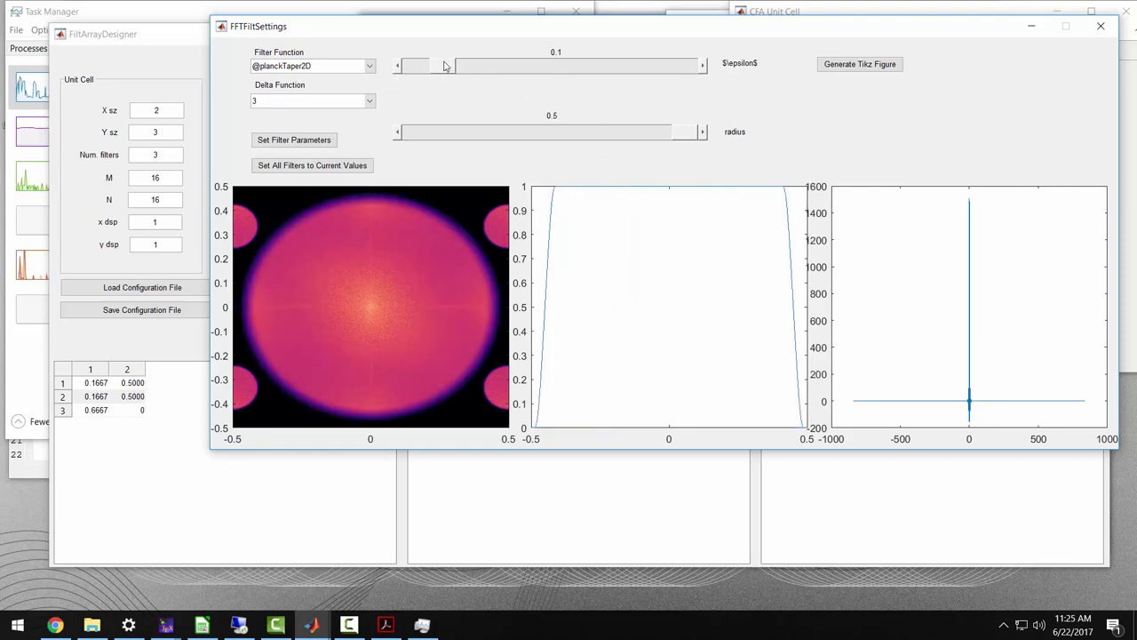
left_click_drag(446, 66, 370, 63)
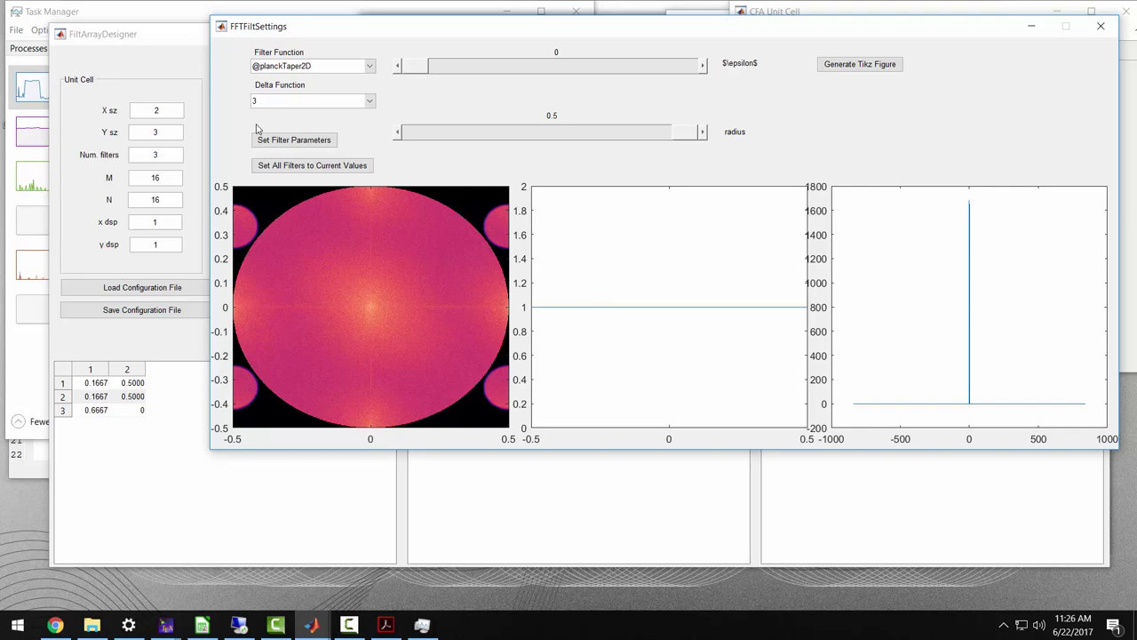
left_click(265, 135)
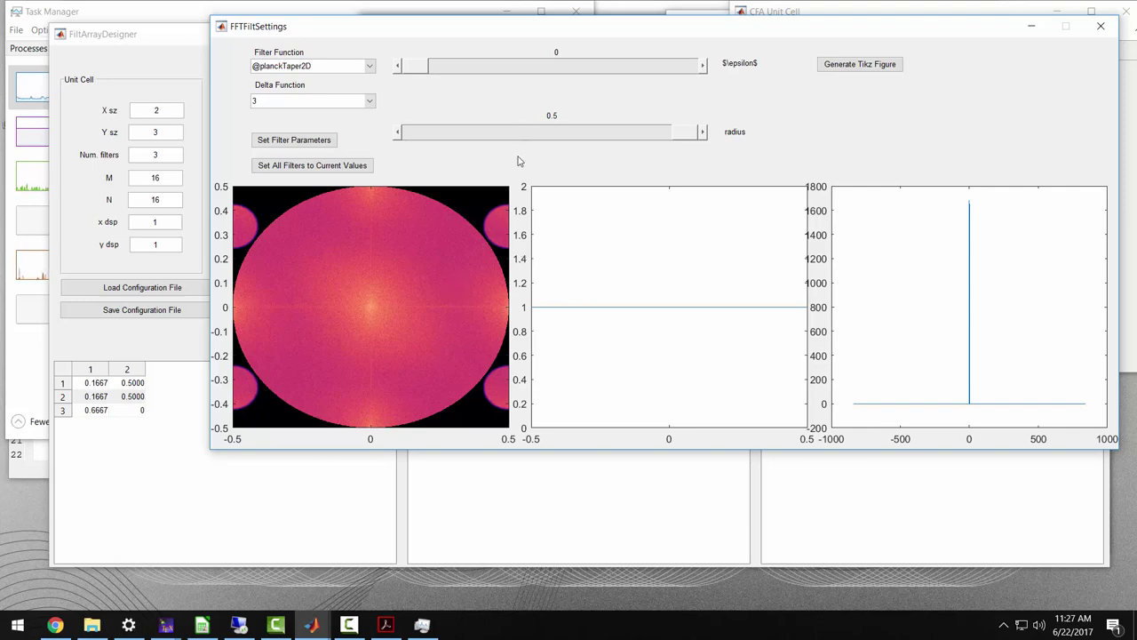
left_click(306, 144)
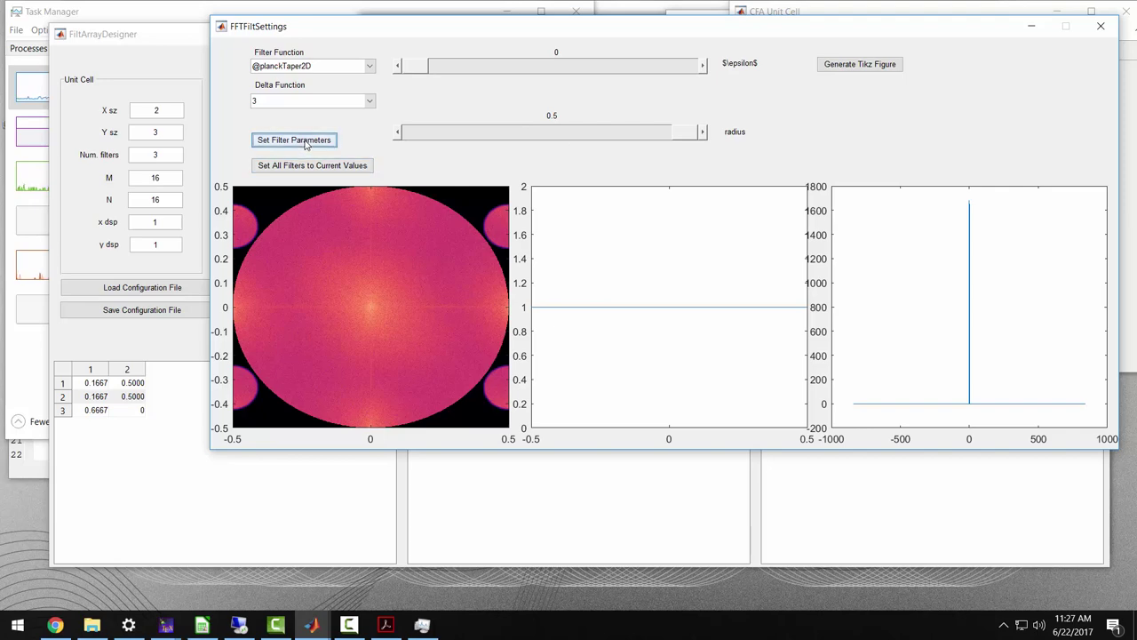
left_click(1100, 27)
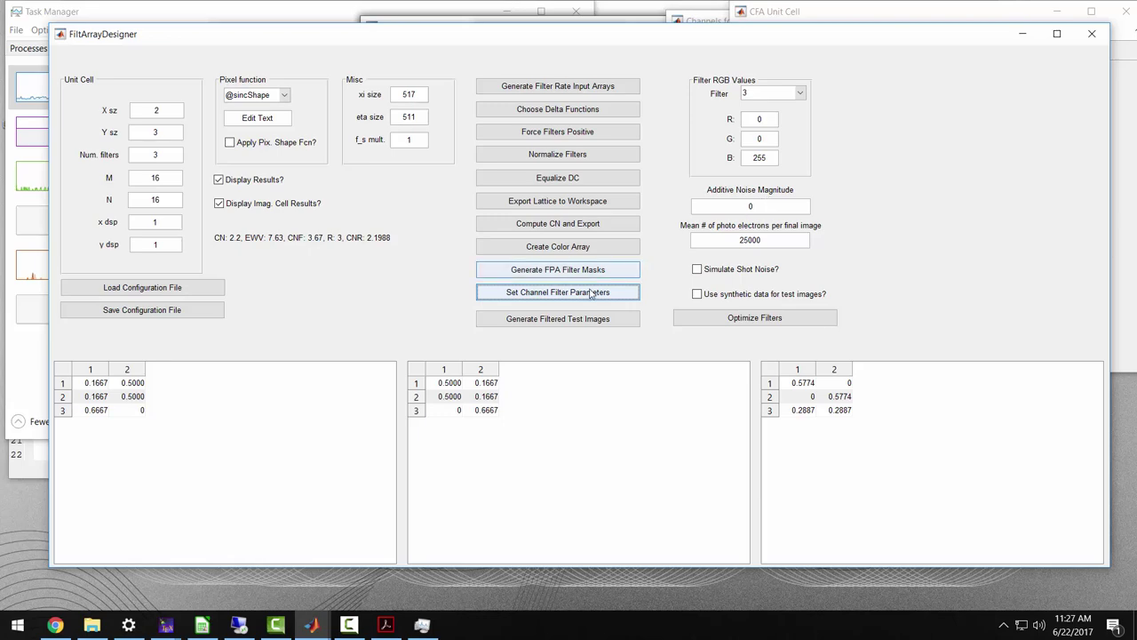
Generate the filtered test images and spread out the Base Band and filter figures to compare their difference images
left_click(575, 323)
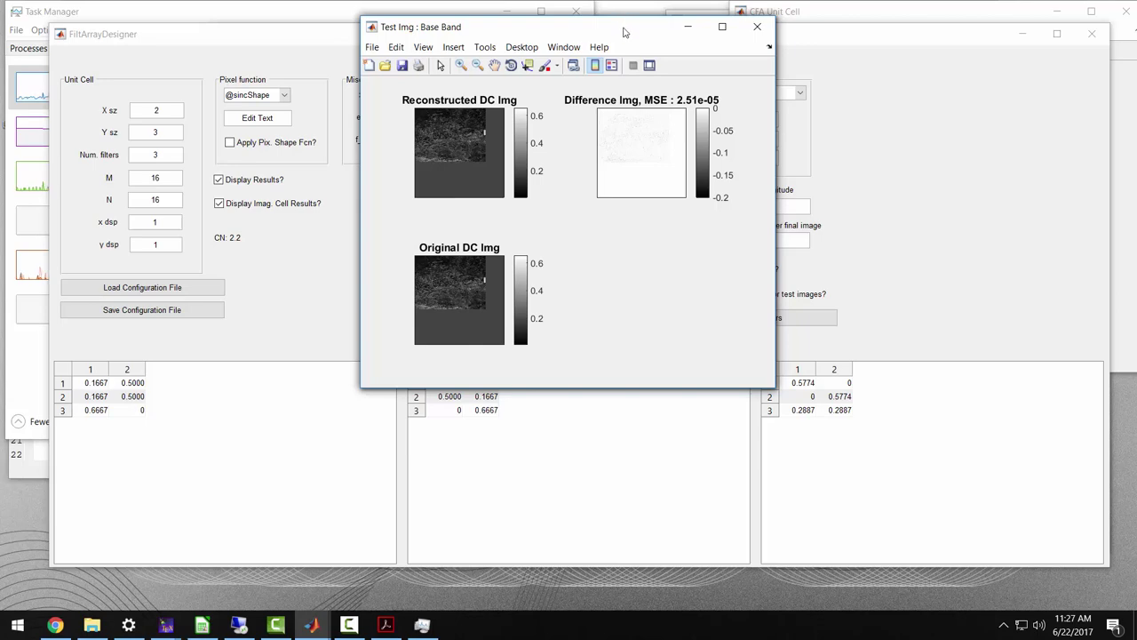
left_click_drag(624, 33, 887, 107)
left_click_drag(629, 32, 459, 158)
left_click(575, 34)
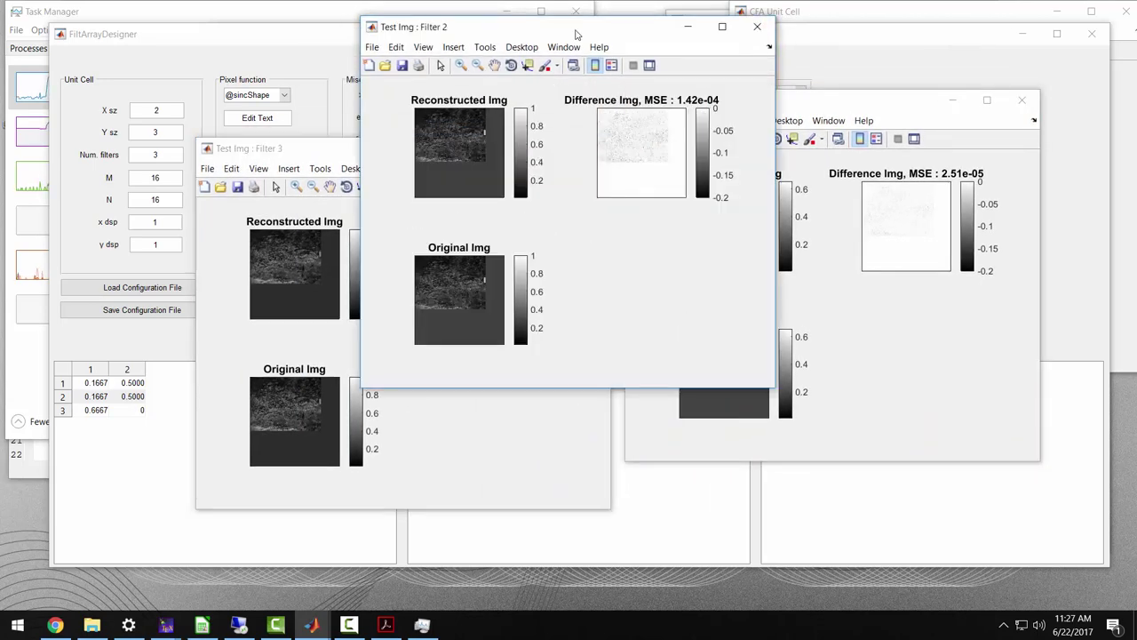
left_click_drag(576, 33, 866, 207)
left_click_drag(625, 29, 441, 105)
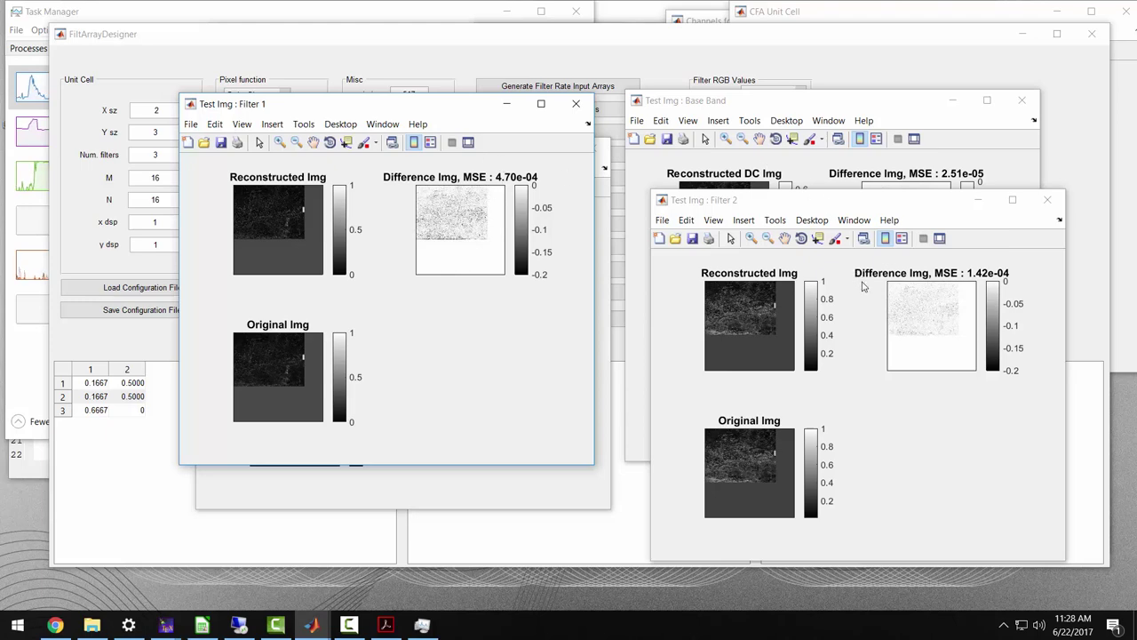
left_click(846, 107)
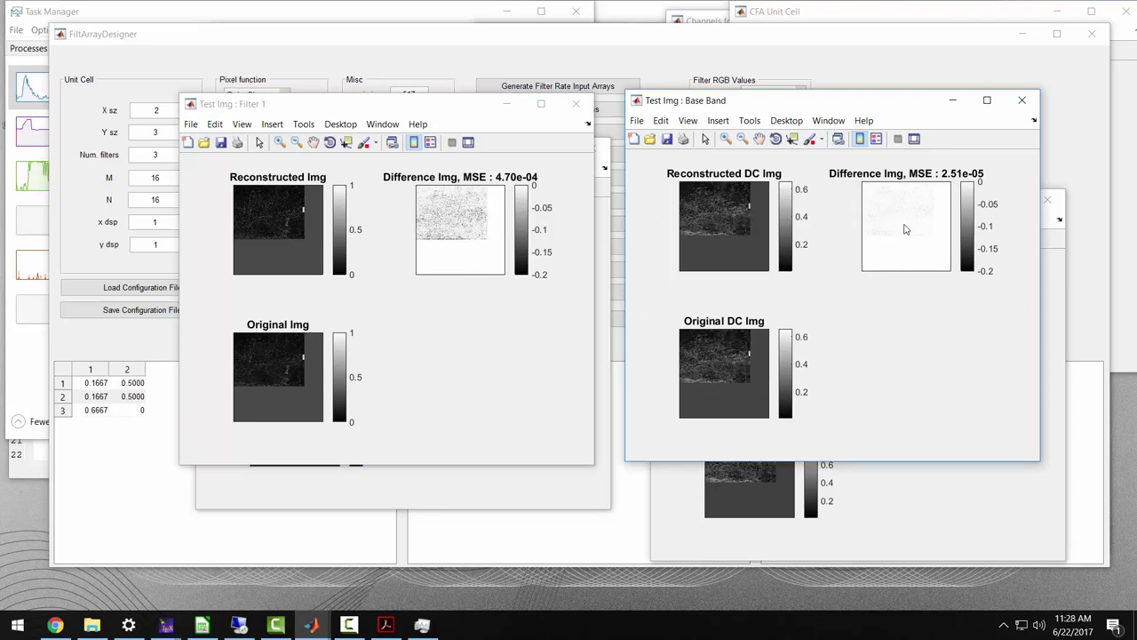
left_click(768, 50)
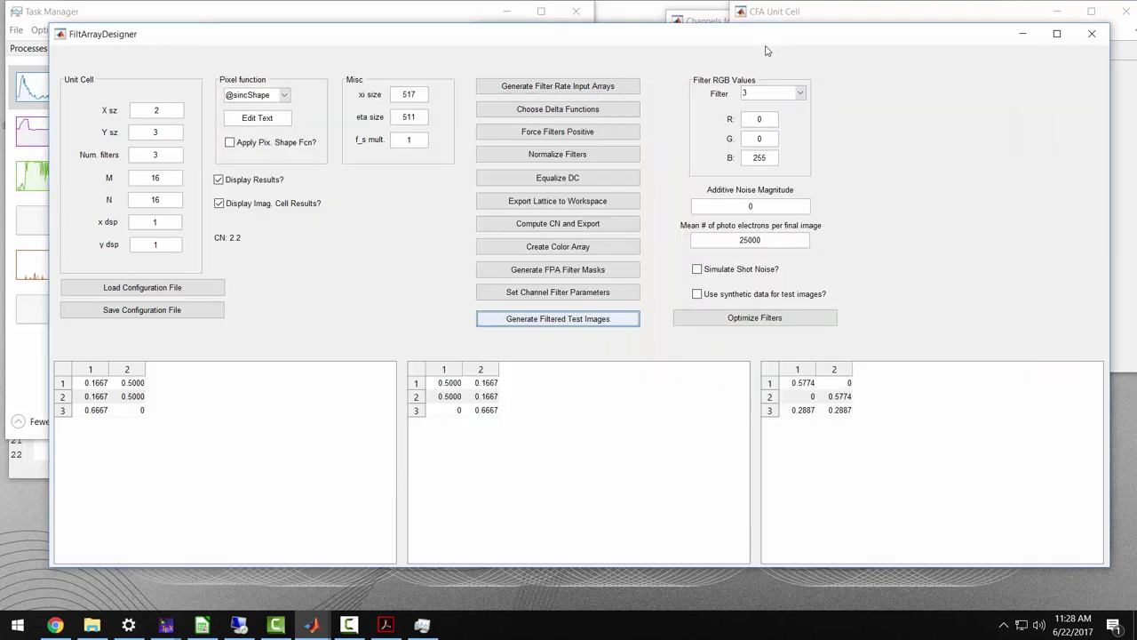